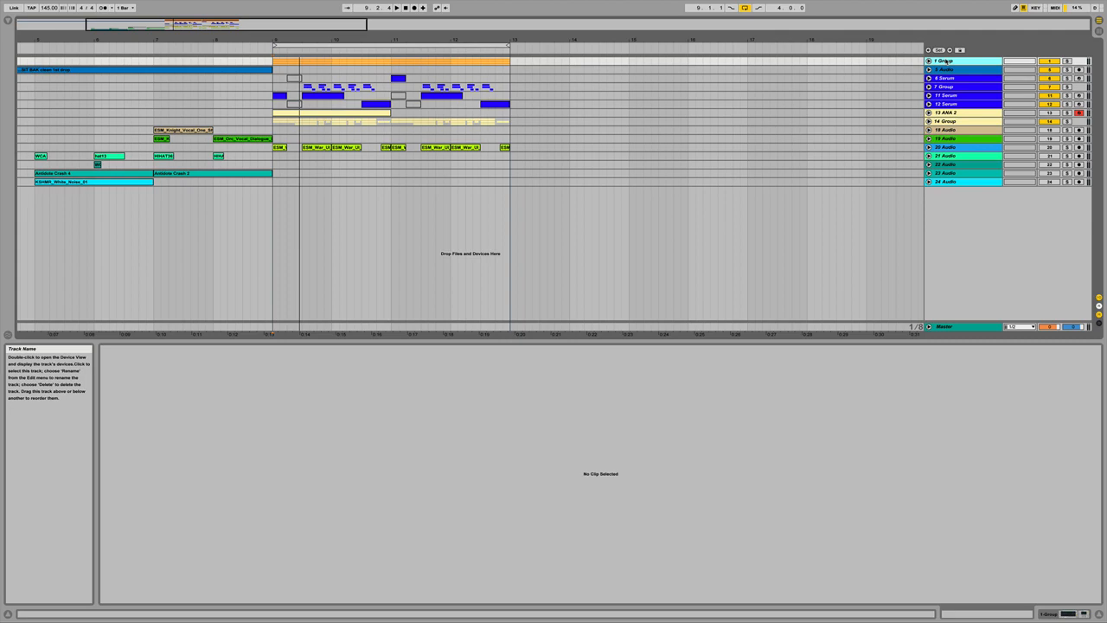
Insert a new MIDI track and a new audio track below the first group and group the two together.
key(ctrl+shift+t)
key(ctrl+t)
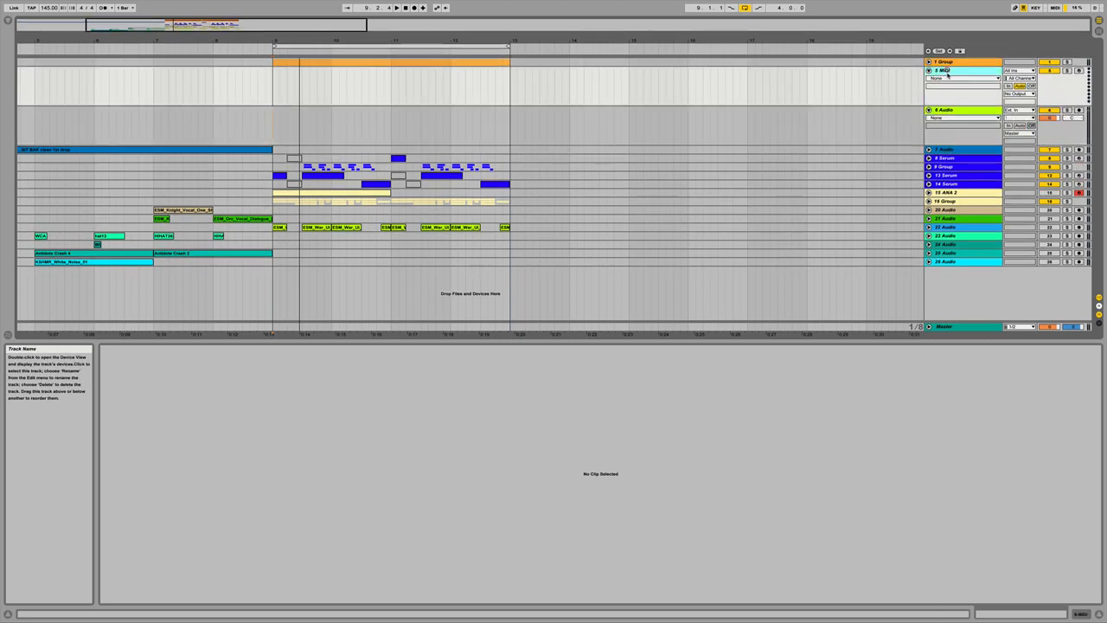
right_click(949, 110)
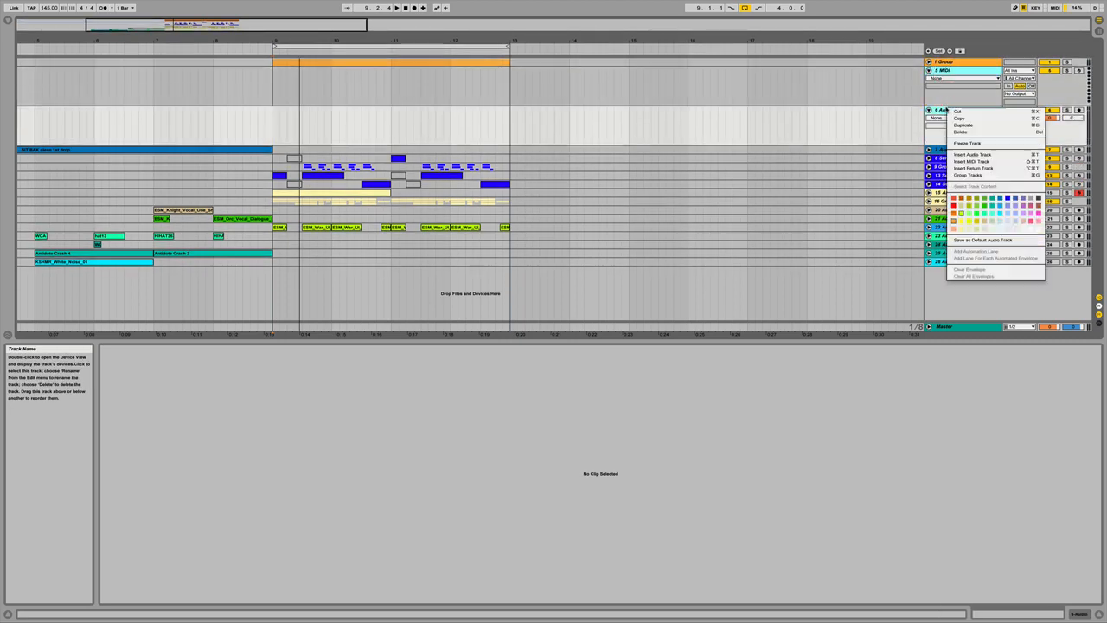
click(961, 176)
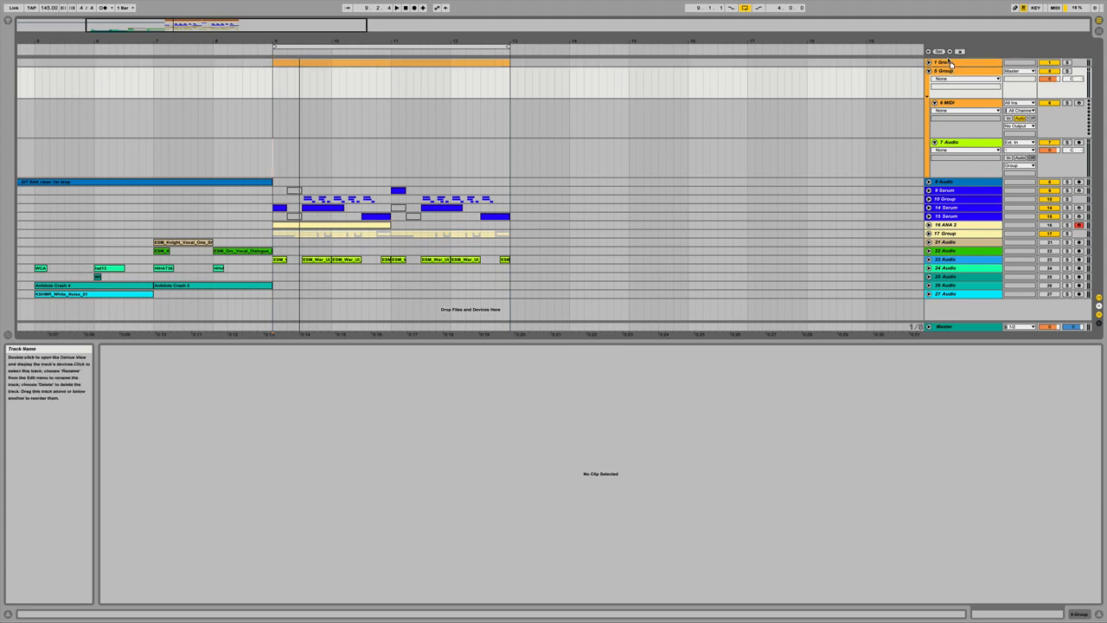
Move the new MIDI and audio group to the top of the track list and rename it SIDECHAIN.
drag(951, 65, 937, 64)
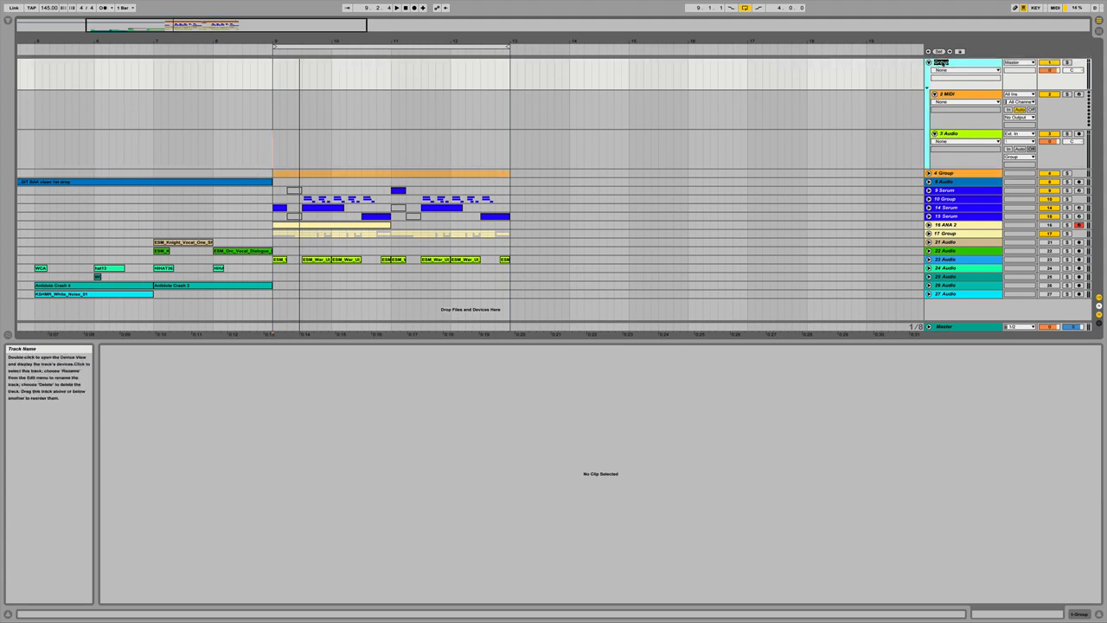
key(ctrl+t)
click(943, 63)
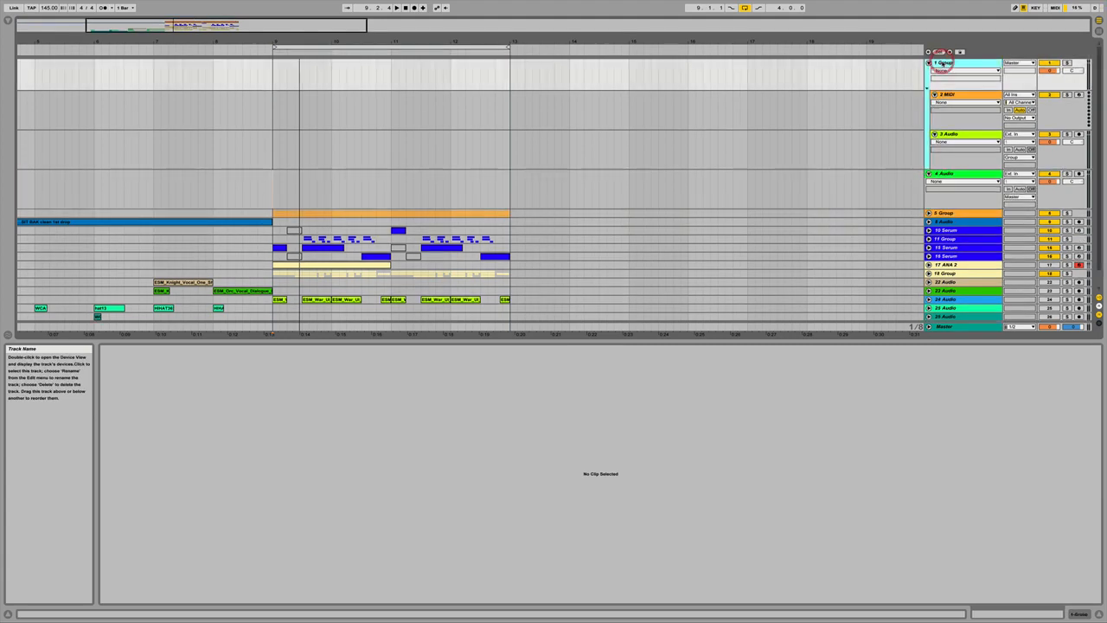
text(SIDECHAIN)
key(Return)
Delete the extra empty audio track below the SIDECHAIN group and select the audio track inside the group.
click(945, 174)
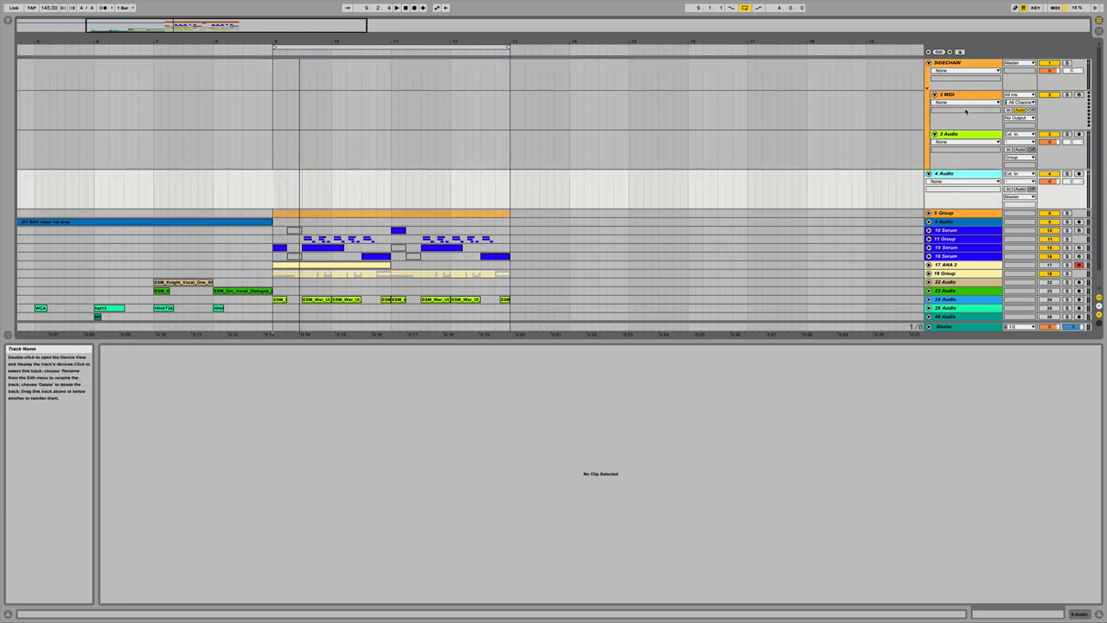
key(Delete)
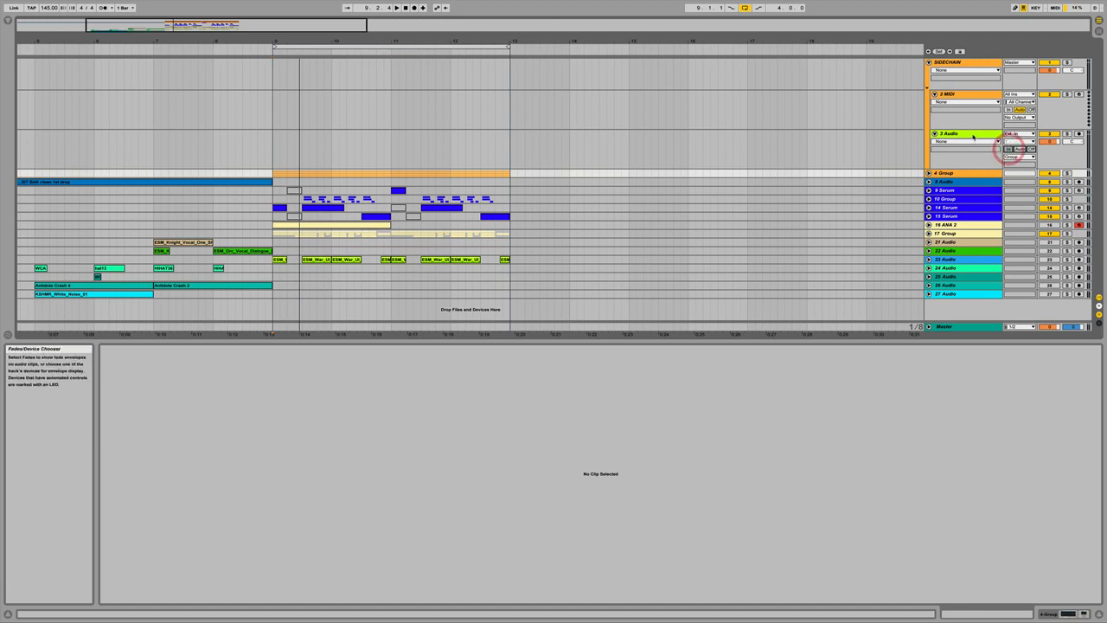
click(973, 136)
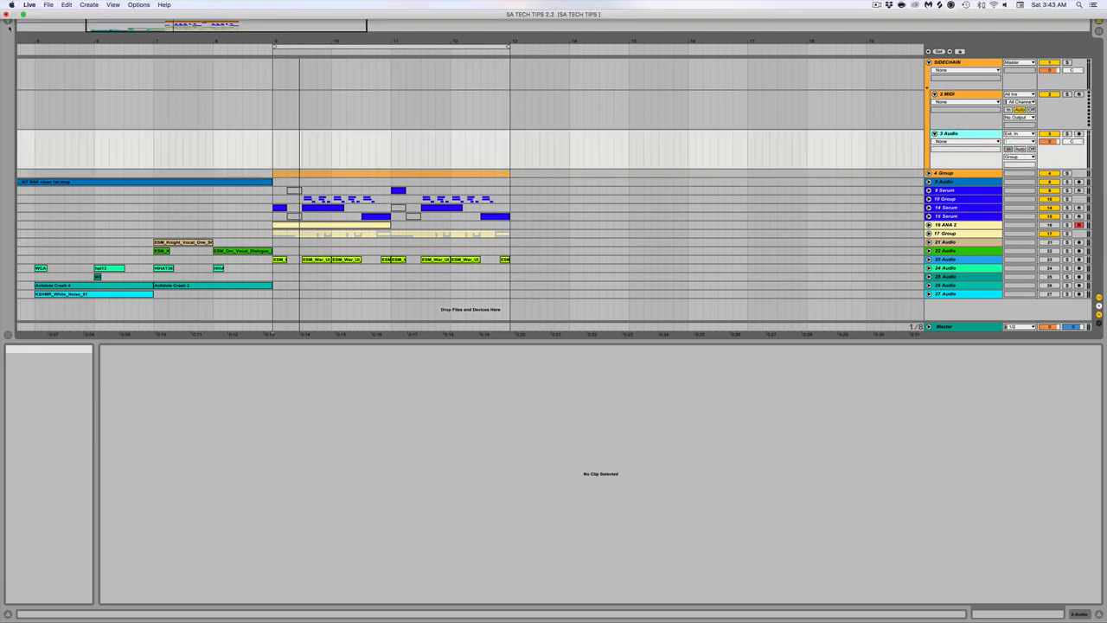
Search the plug-ins for "volume", load Cableguys VolumeShaper4 onto the SIDECHAIN group and close the plug-in's window.
click(11, 19)
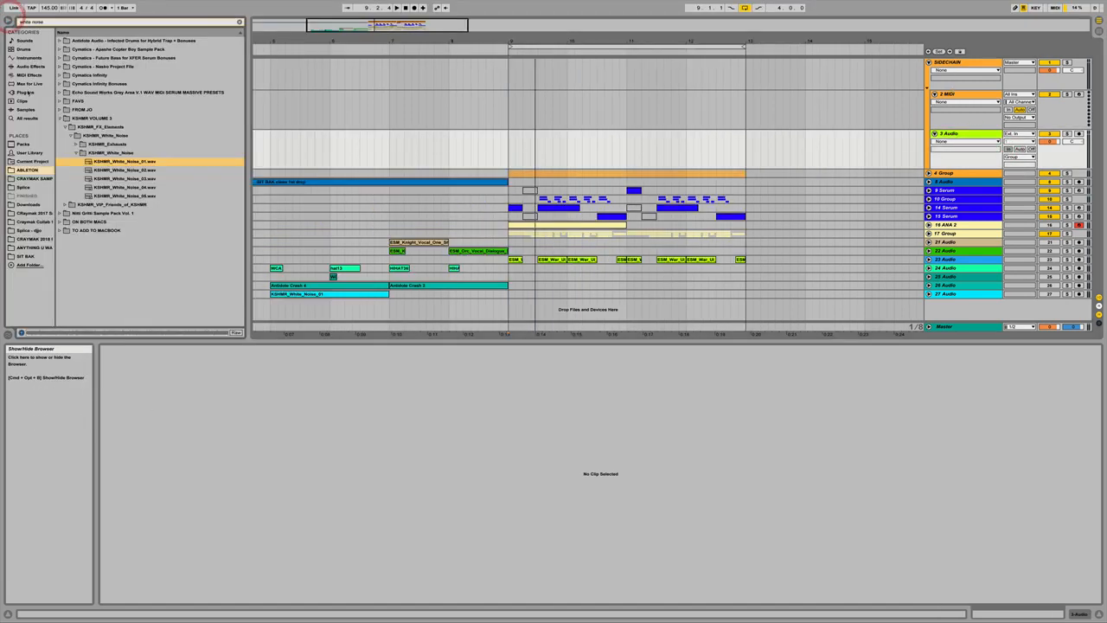
click(28, 92)
click(240, 22)
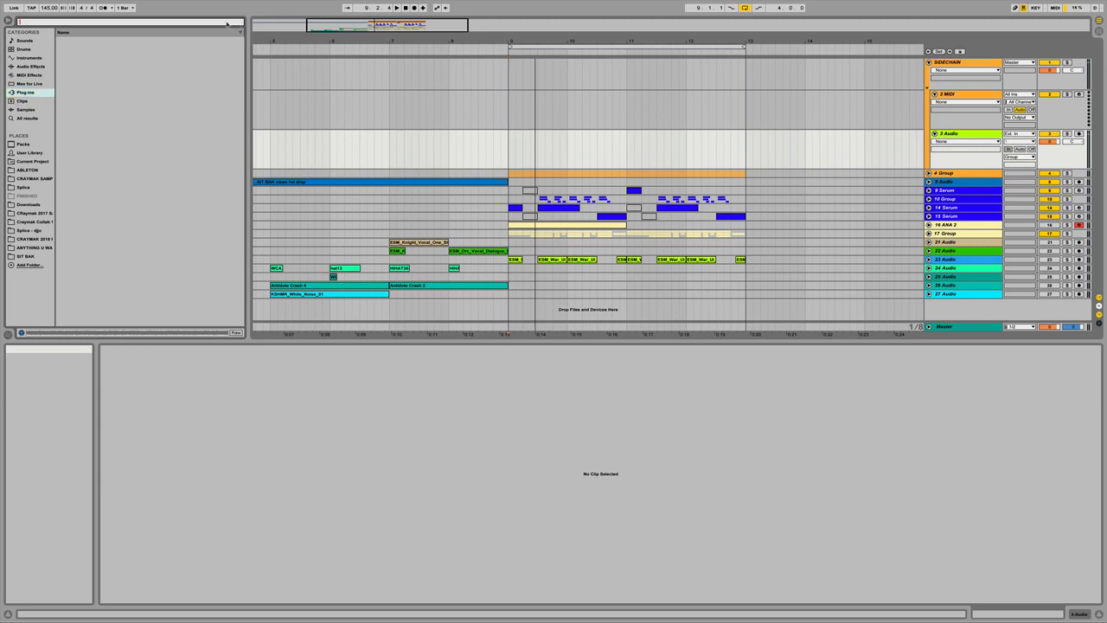
text(volume)
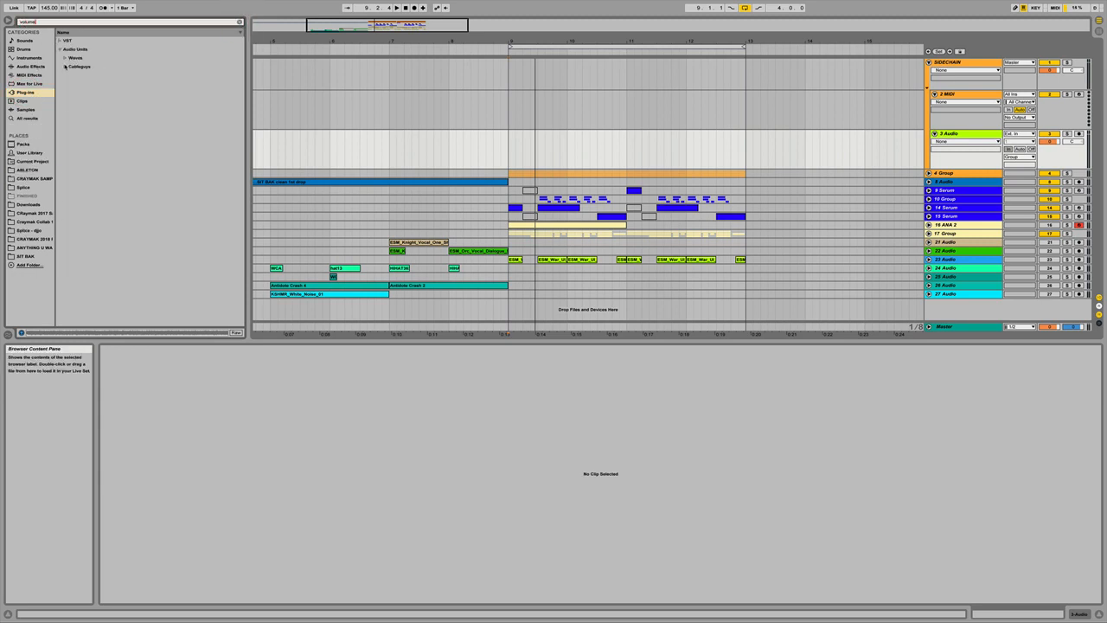
click(64, 65)
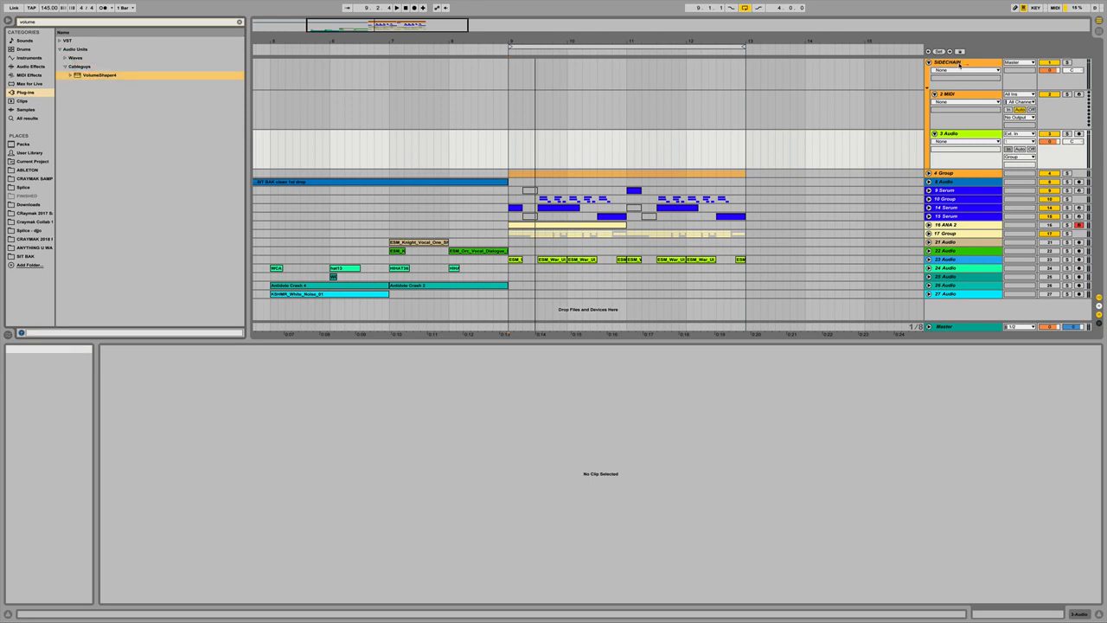
drag(959, 64, 958, 62)
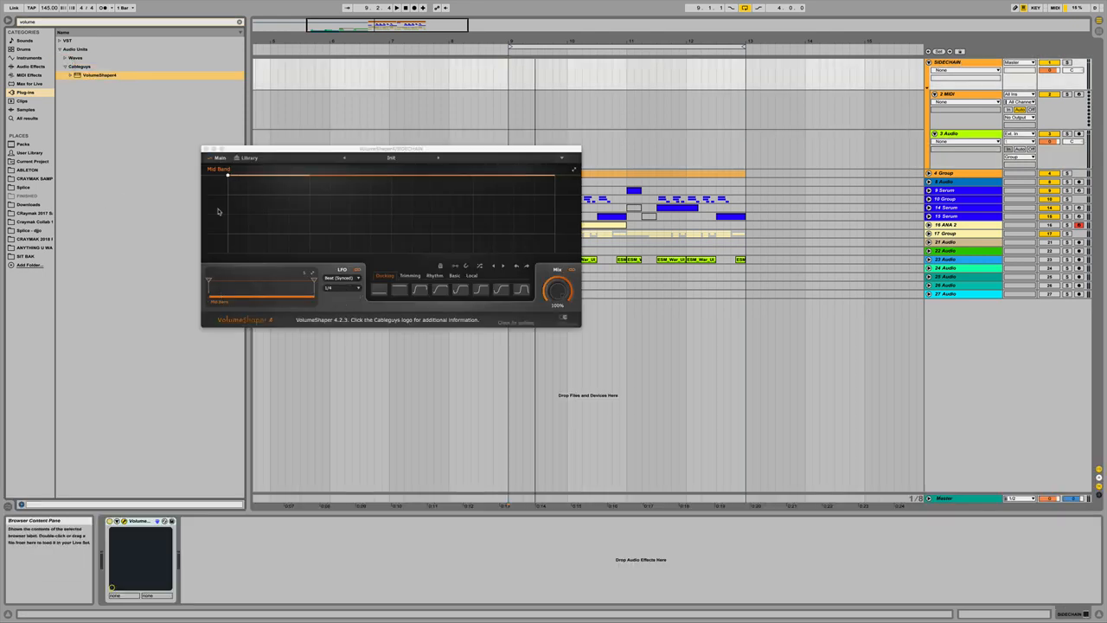
click(206, 150)
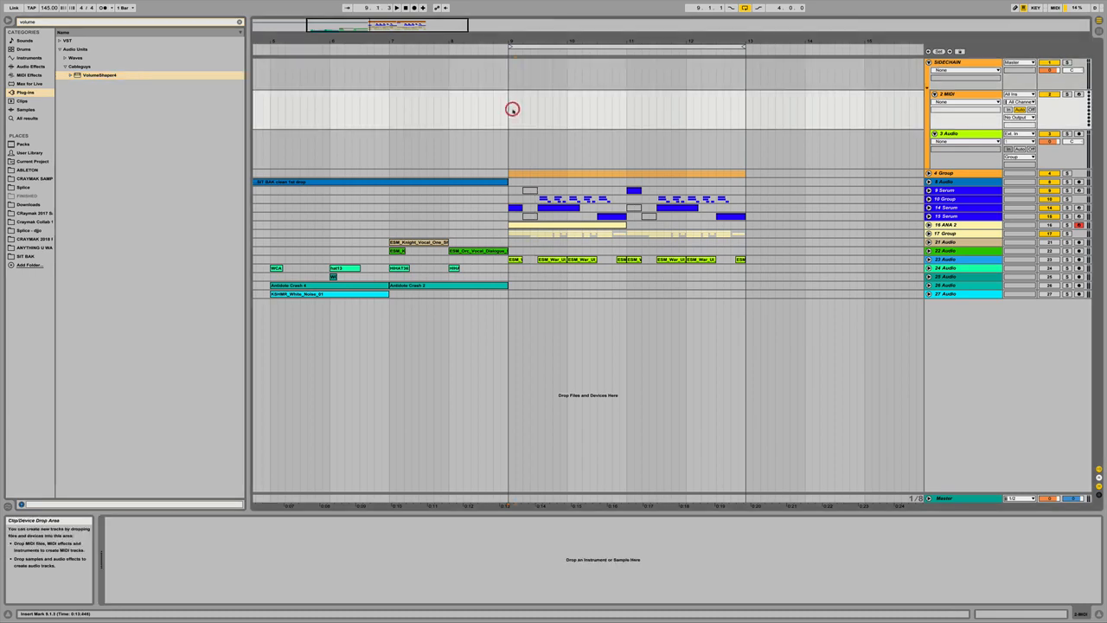
Create an empty two-bar MIDI clip from bar 9 to bar 11 on the SIDECHAIN group's MIDI track.
click(511, 111)
drag(509, 108, 578, 108)
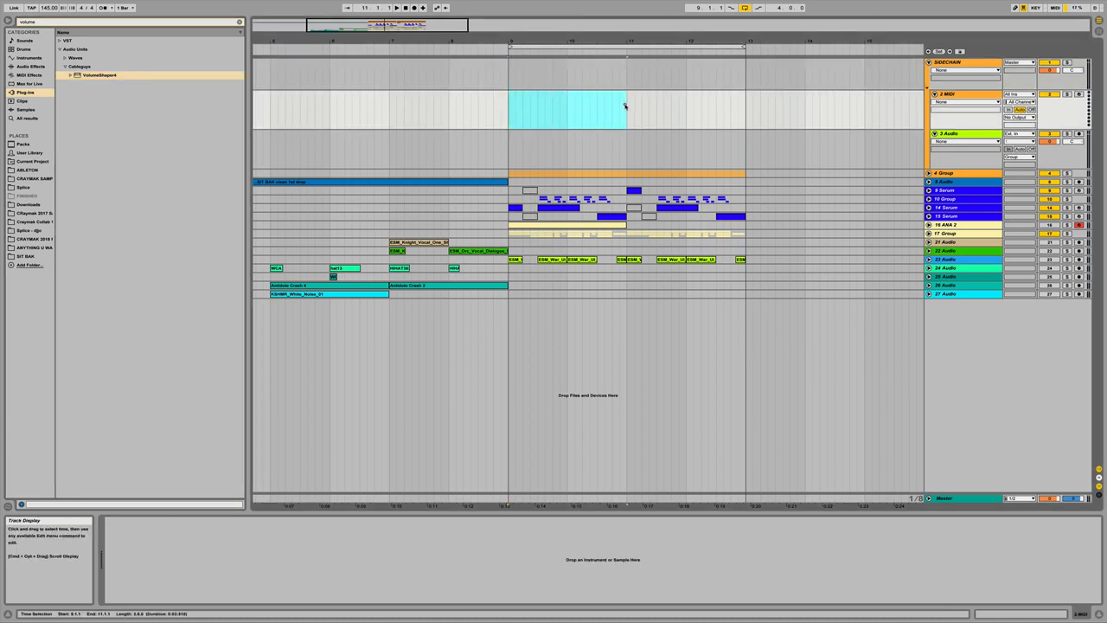
double_click(583, 93)
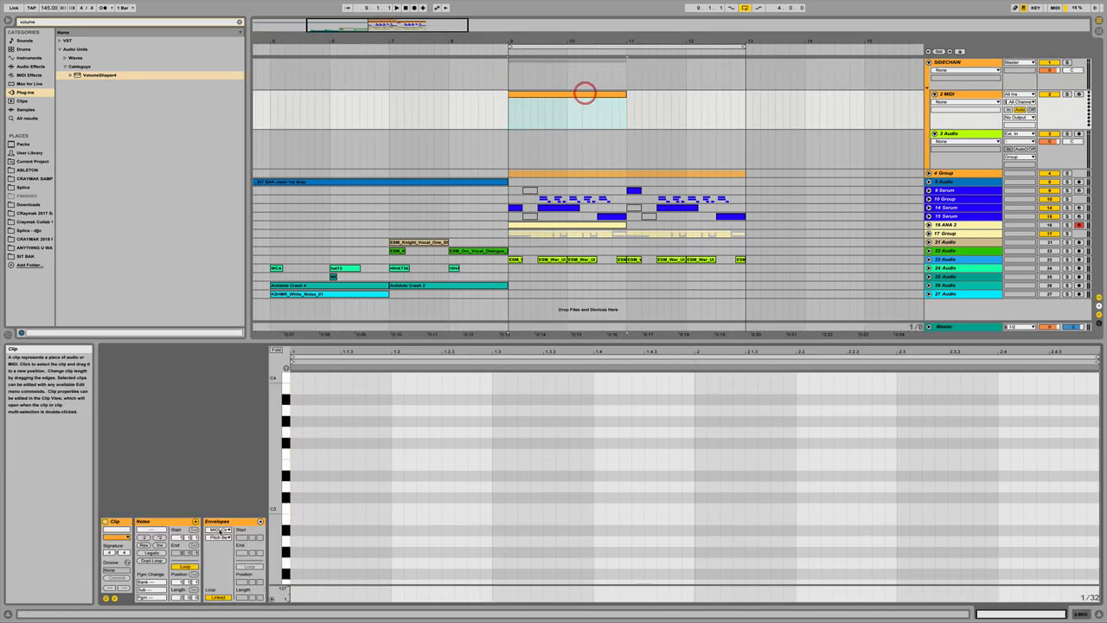
Add a one-beat C3 note at the clip's start and duplicate it every two beats across the two bars.
double_click(294, 509)
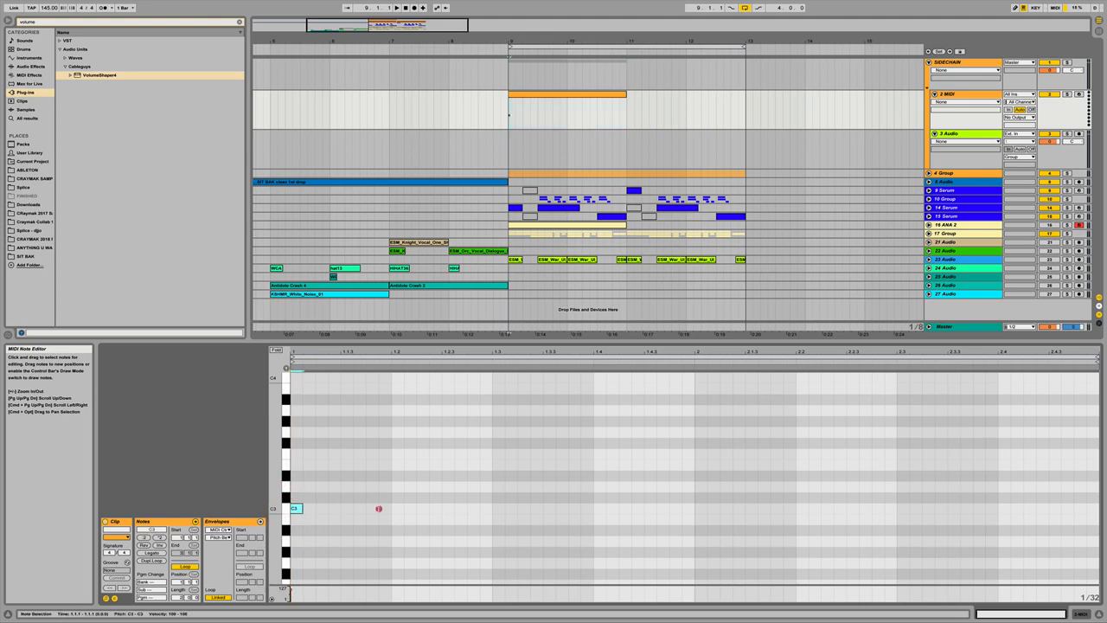
drag(379, 509, 388, 507)
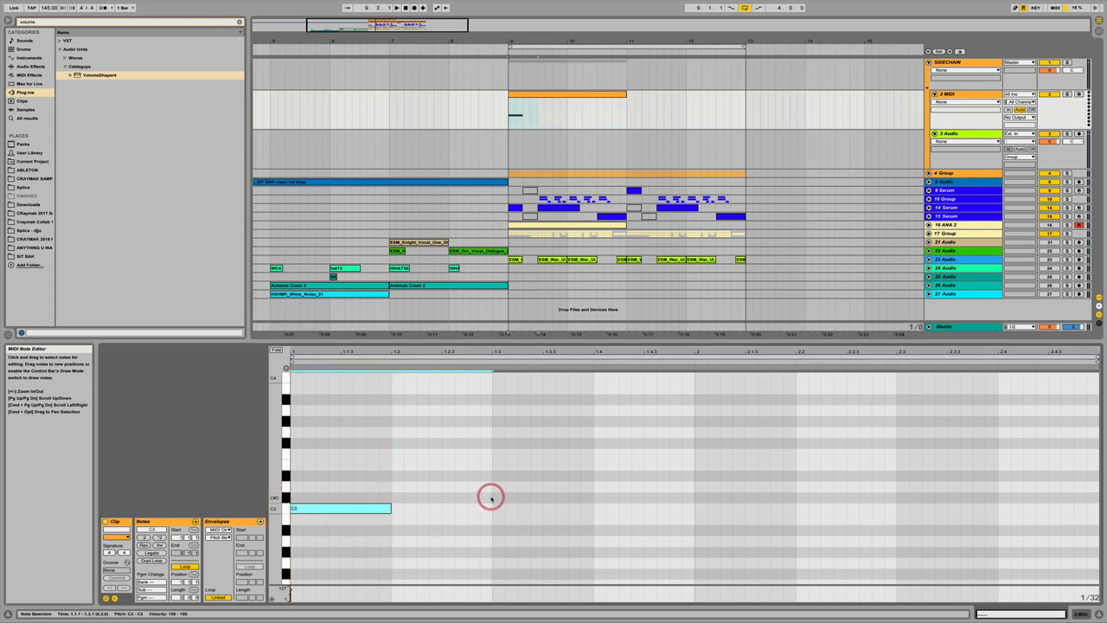
key(super+d)
key(super+d)
key(super+d)
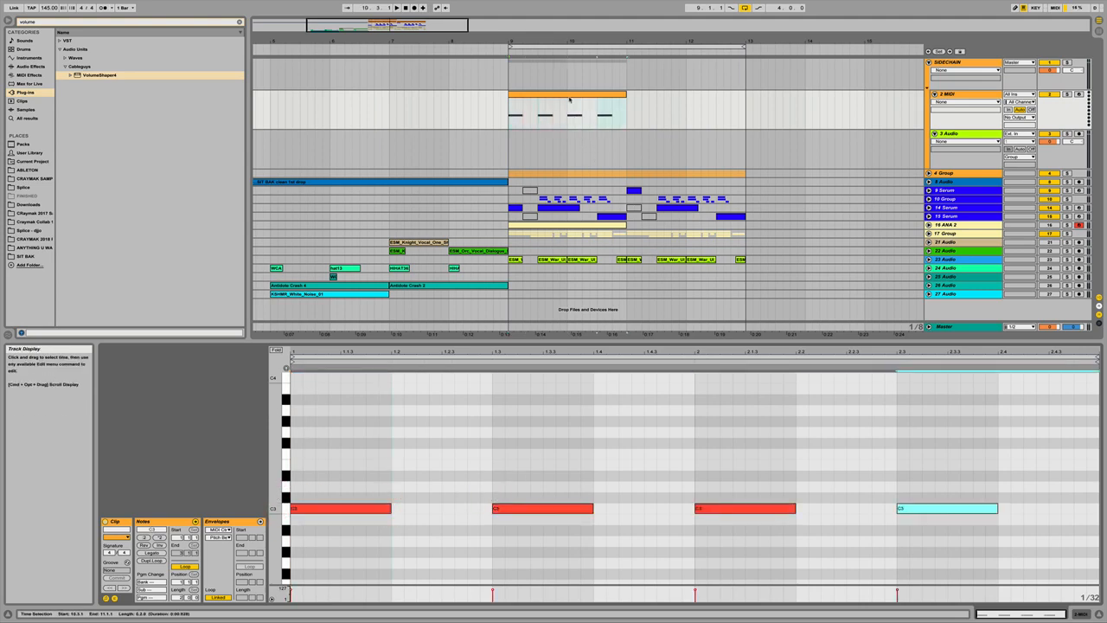
Duplicate the two-bar MIDI clip so the copy covers bars 11 to 13.
click(569, 100)
key(super+d)
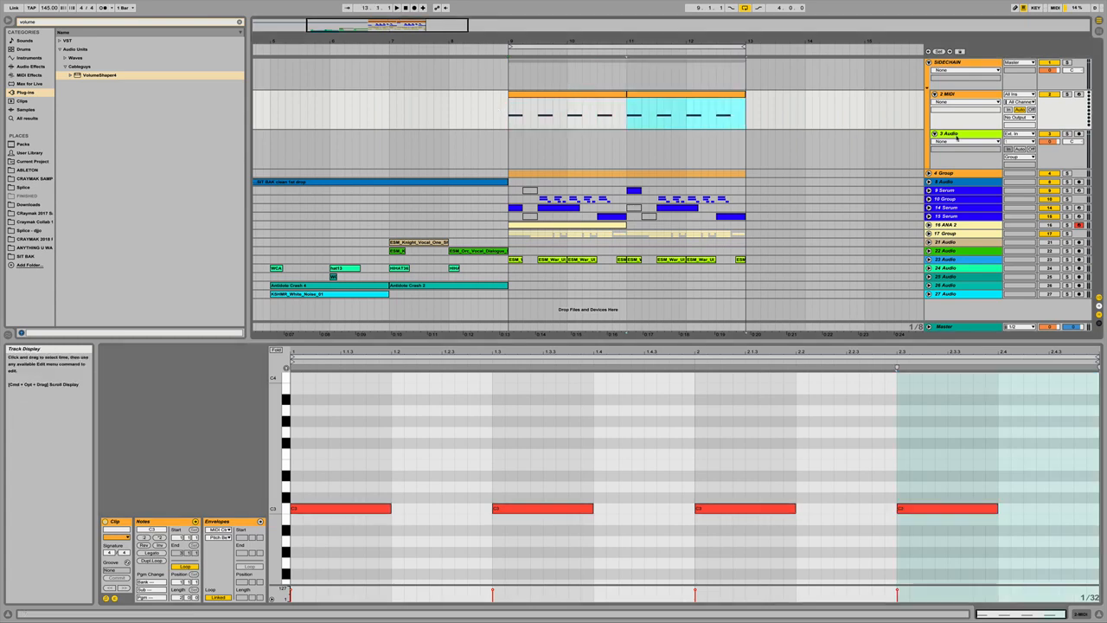
click(956, 136)
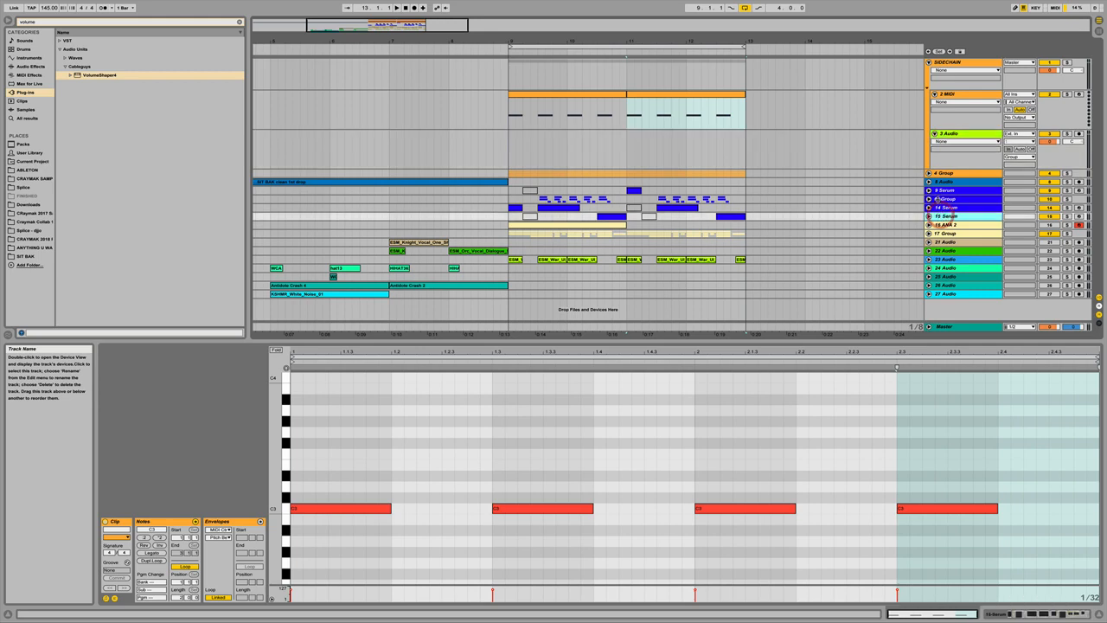
Select the three standalone blue Serum tracks, 9, 14 and 15, and group them.
click(941, 191)
right_click(941, 190)
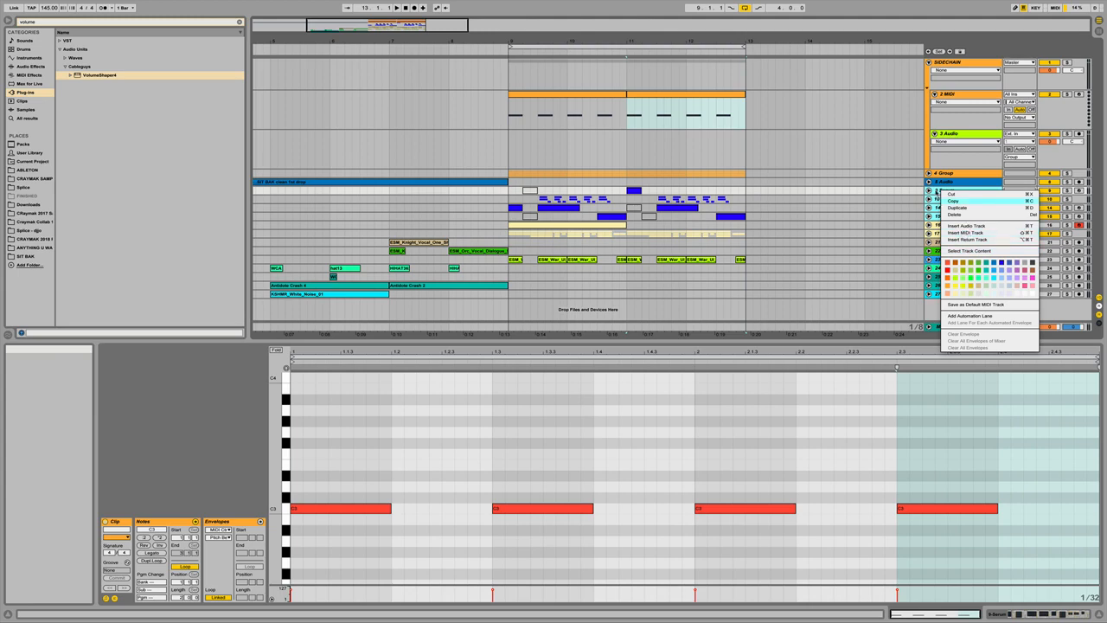
click(953, 201)
click(948, 208)
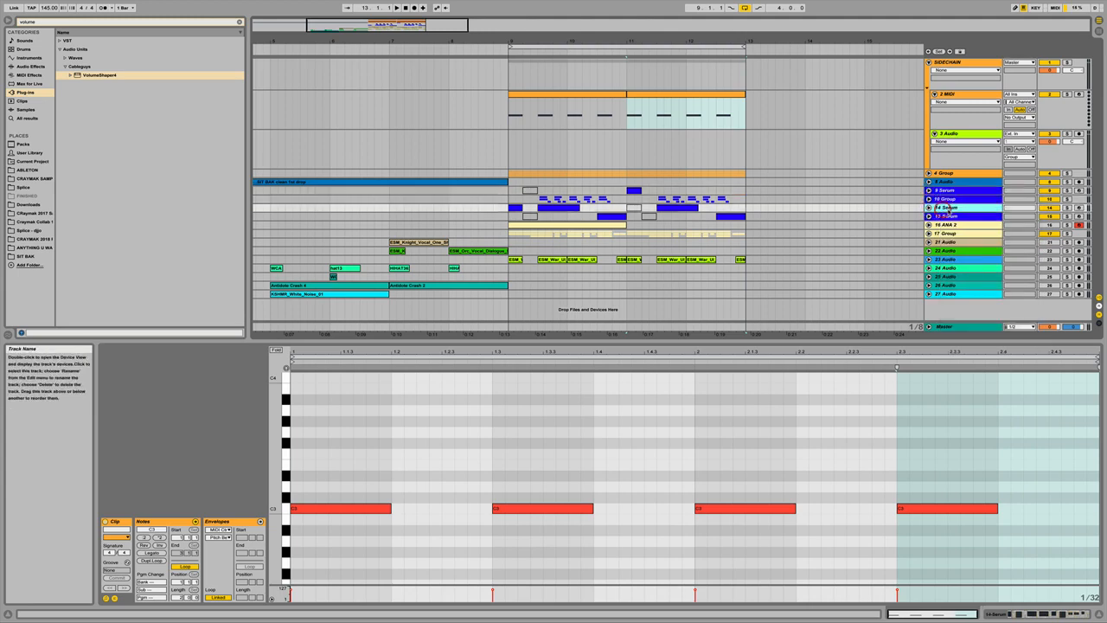
super+click(944, 216)
super+click(945, 190)
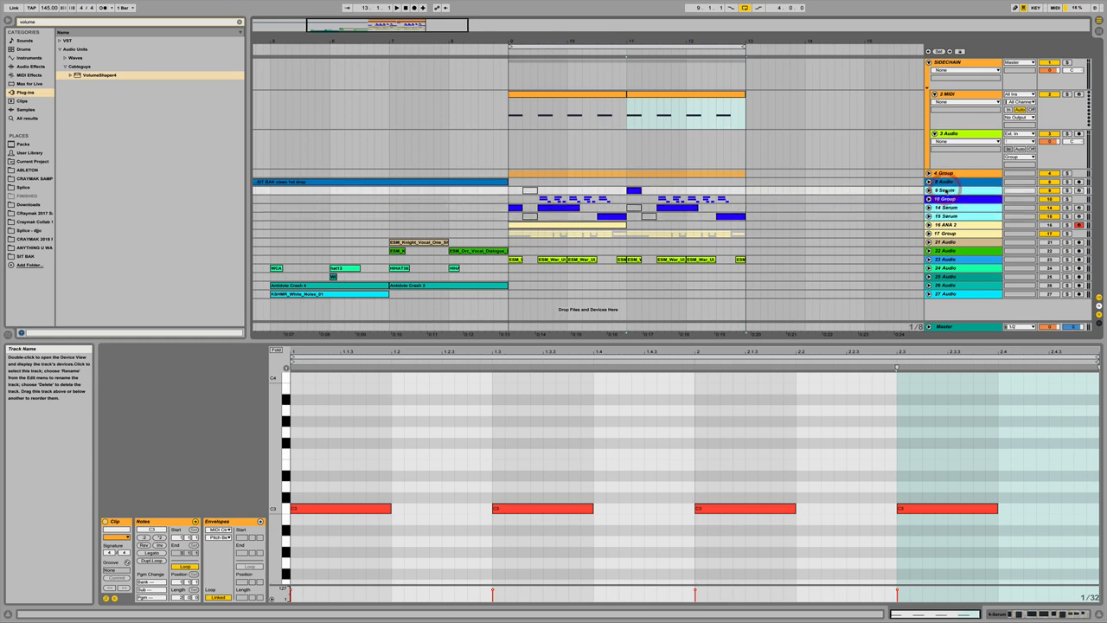
right_click(946, 191)
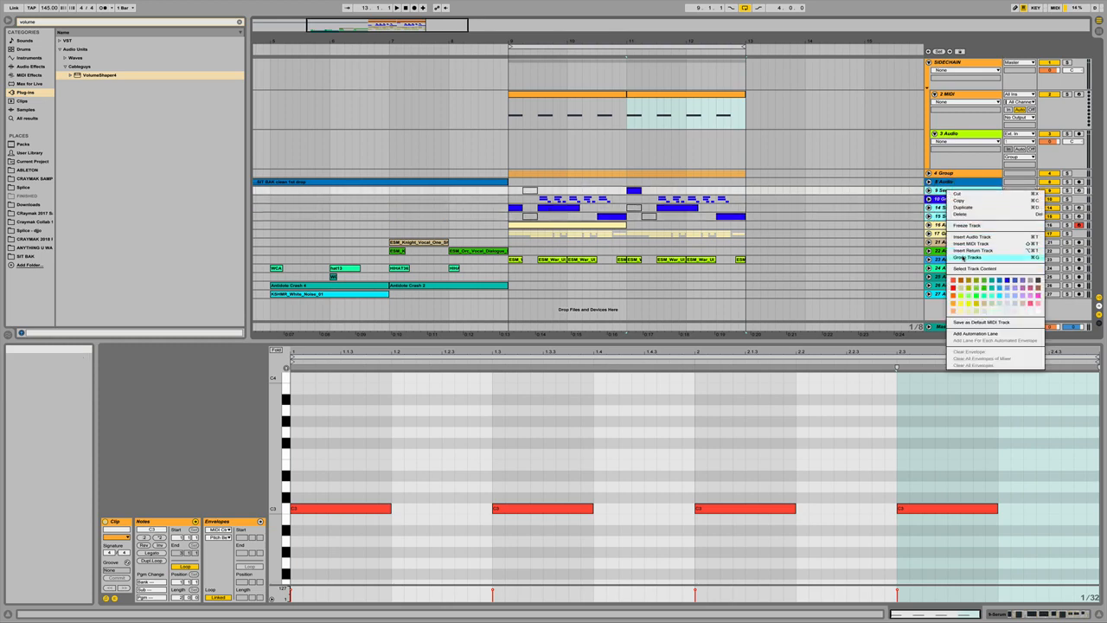
click(967, 257)
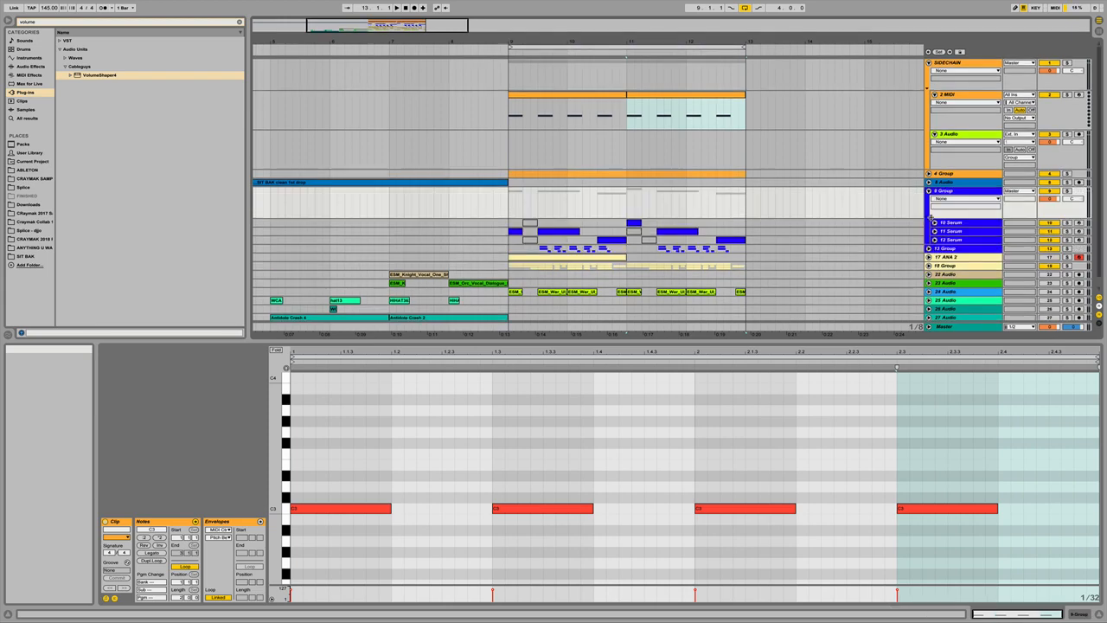
Route the new Serum group's output to 3-Audio and fold the group.
click(930, 191)
click(930, 191)
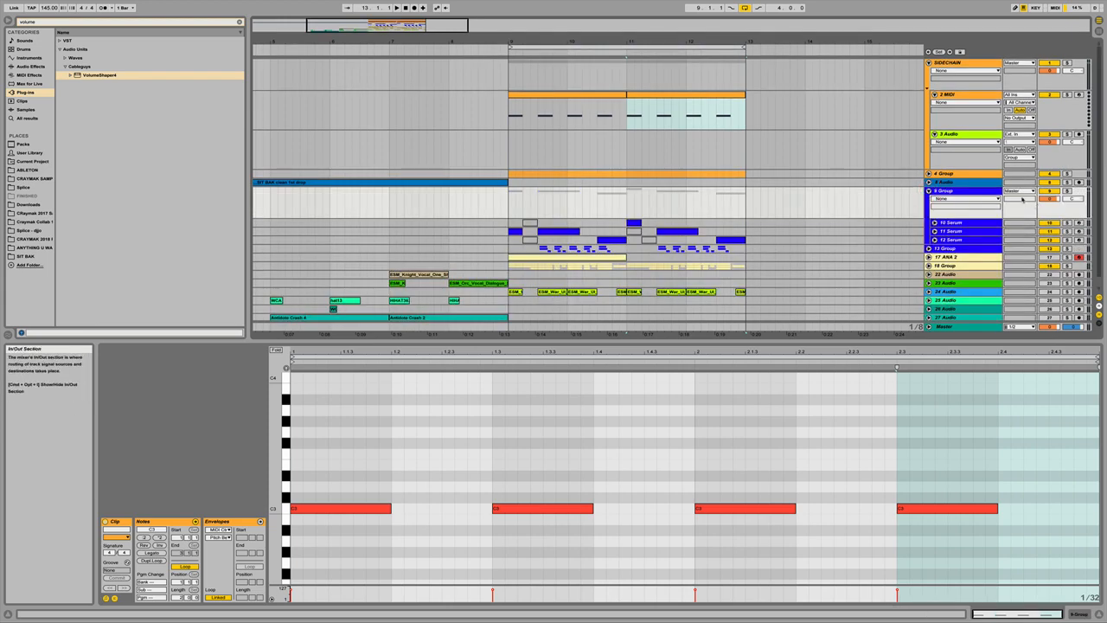
click(1020, 190)
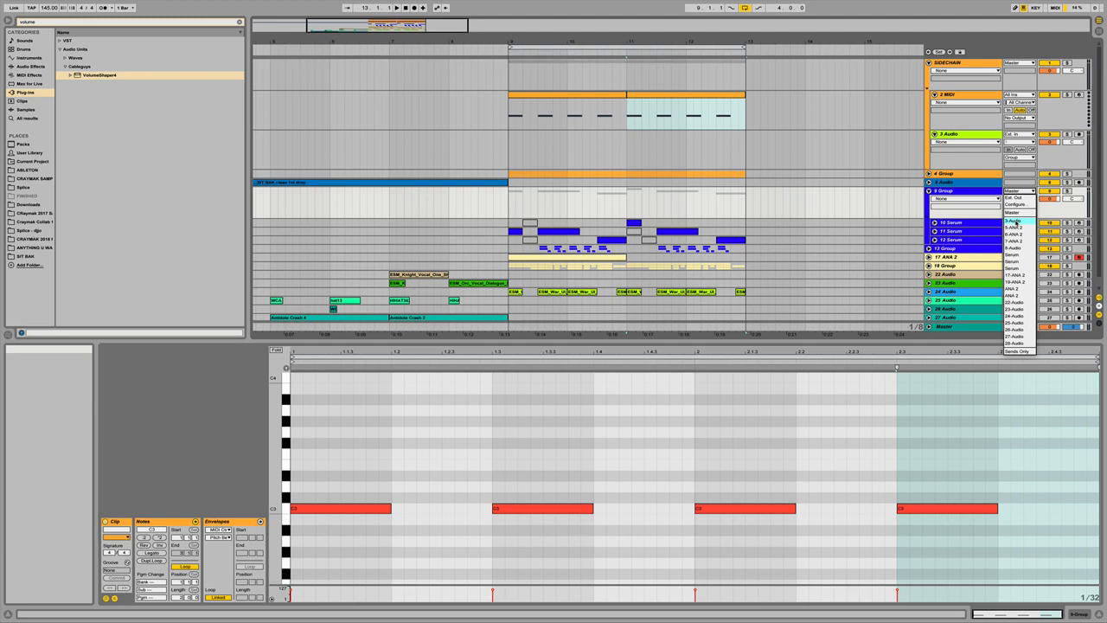
click(1014, 221)
click(930, 190)
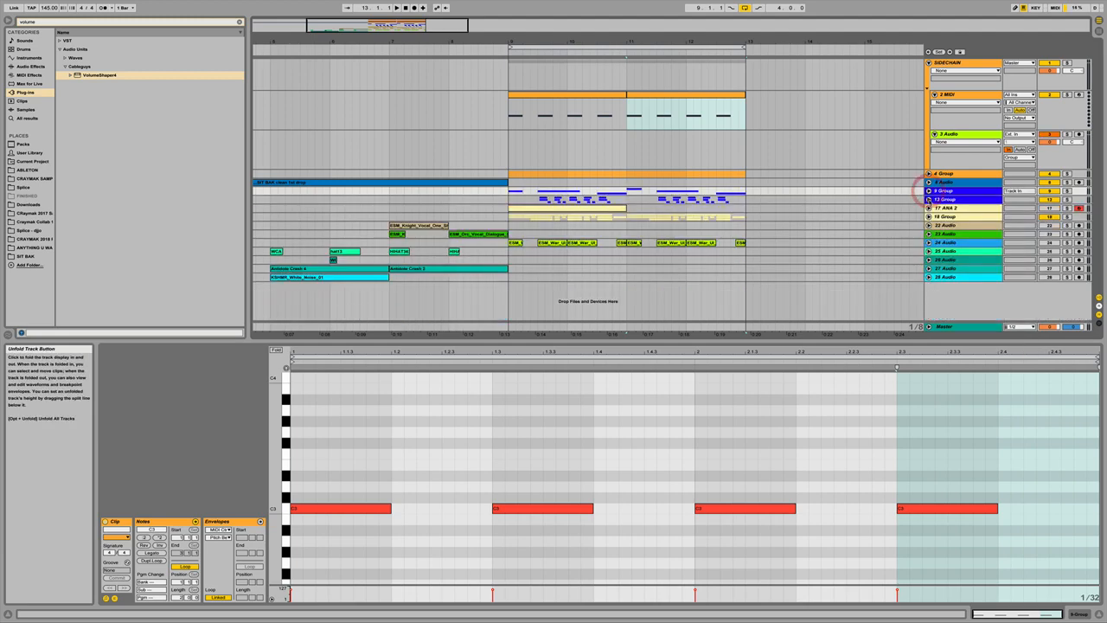
Unfold the second Serum group, 13 Group, route its output to 3-Audio and fold it again.
click(930, 199)
click(1020, 200)
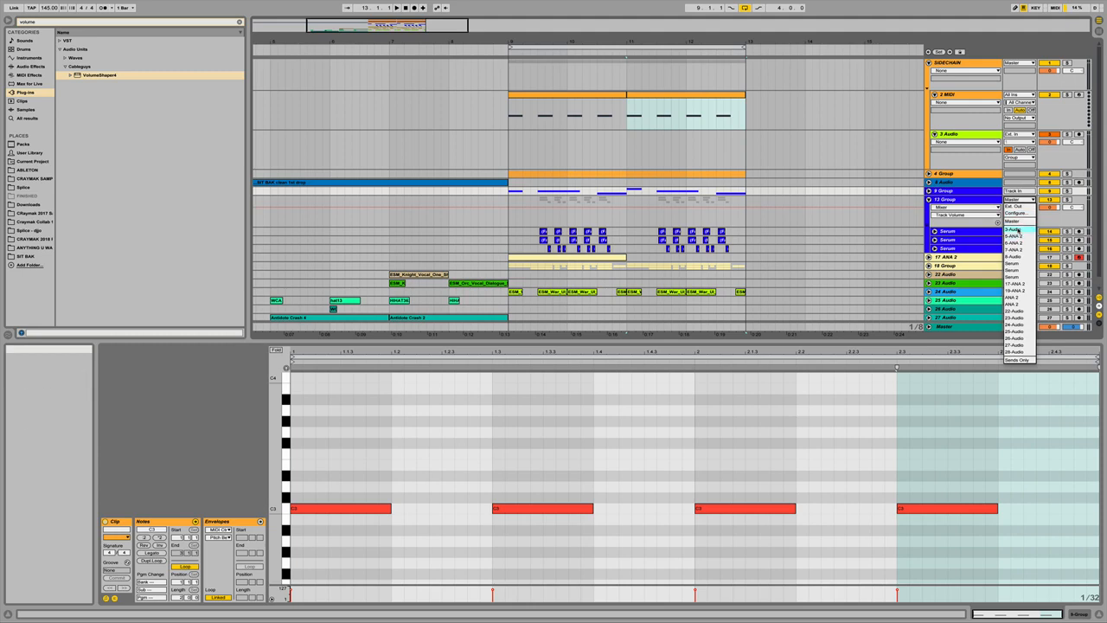
click(1015, 229)
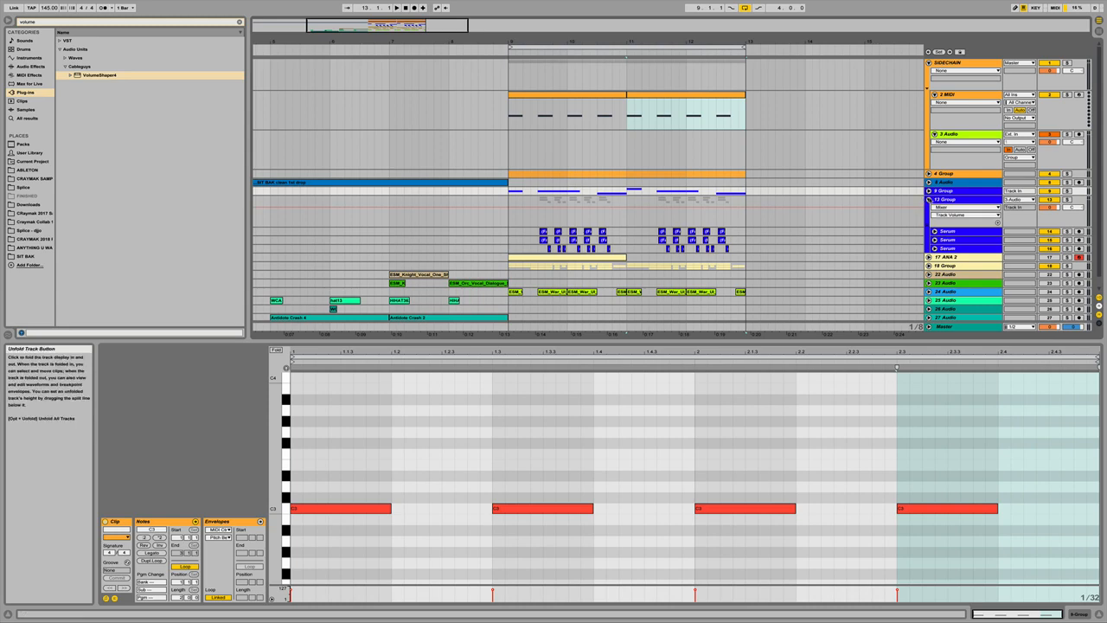
click(930, 199)
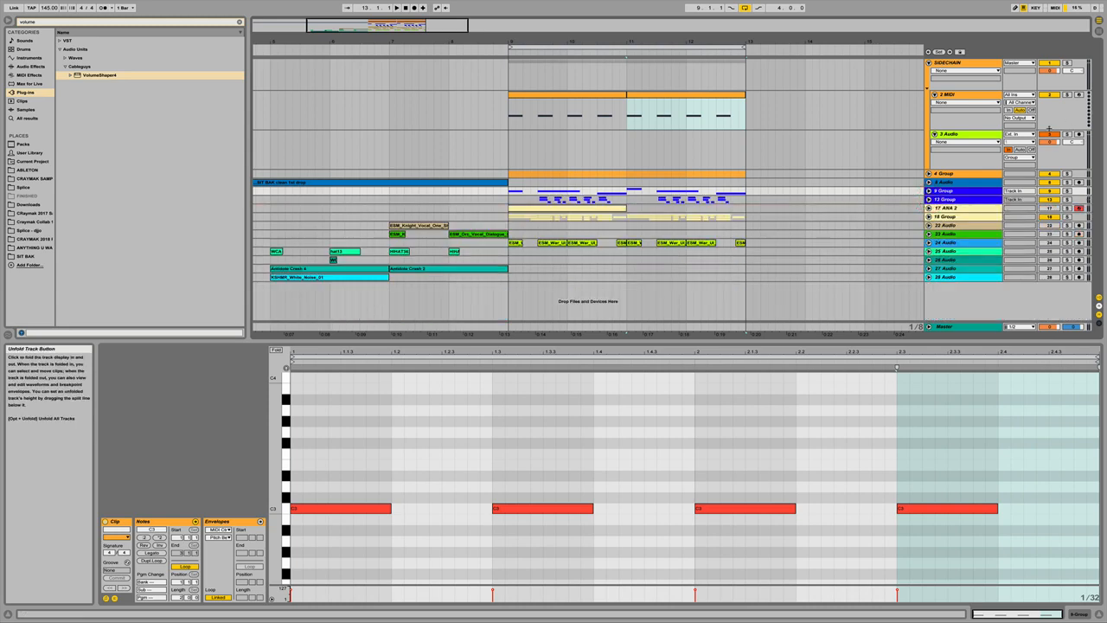
Set the LFO mode of the SIDECHAIN group's VolumeShaper4 to Beat (1-Shot) and check its 1/4 loop length.
click(961, 63)
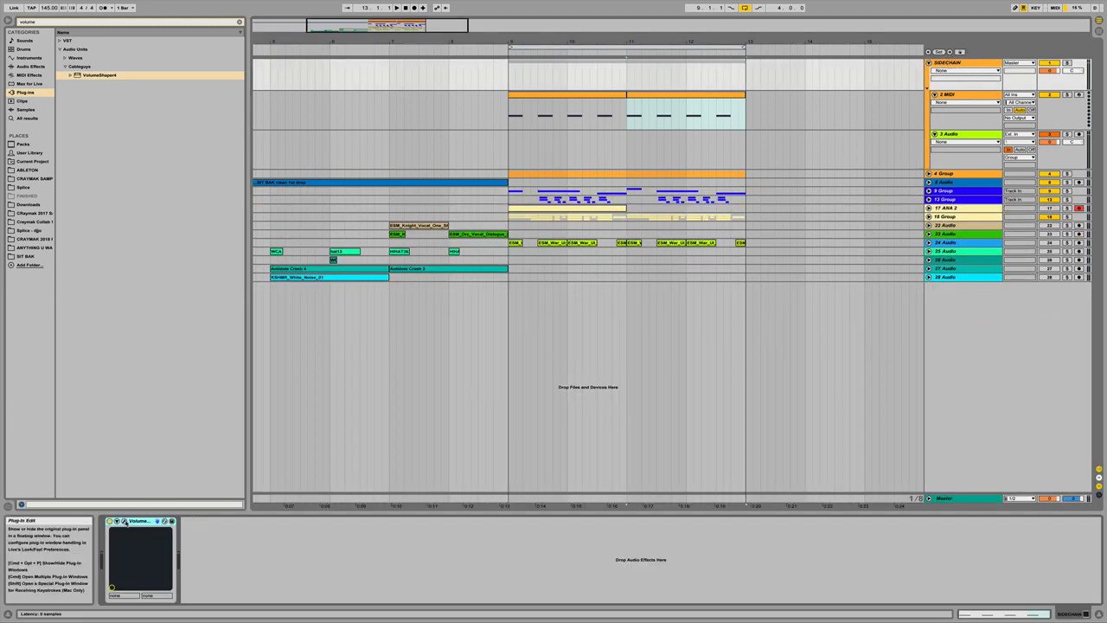
click(124, 521)
click(308, 306)
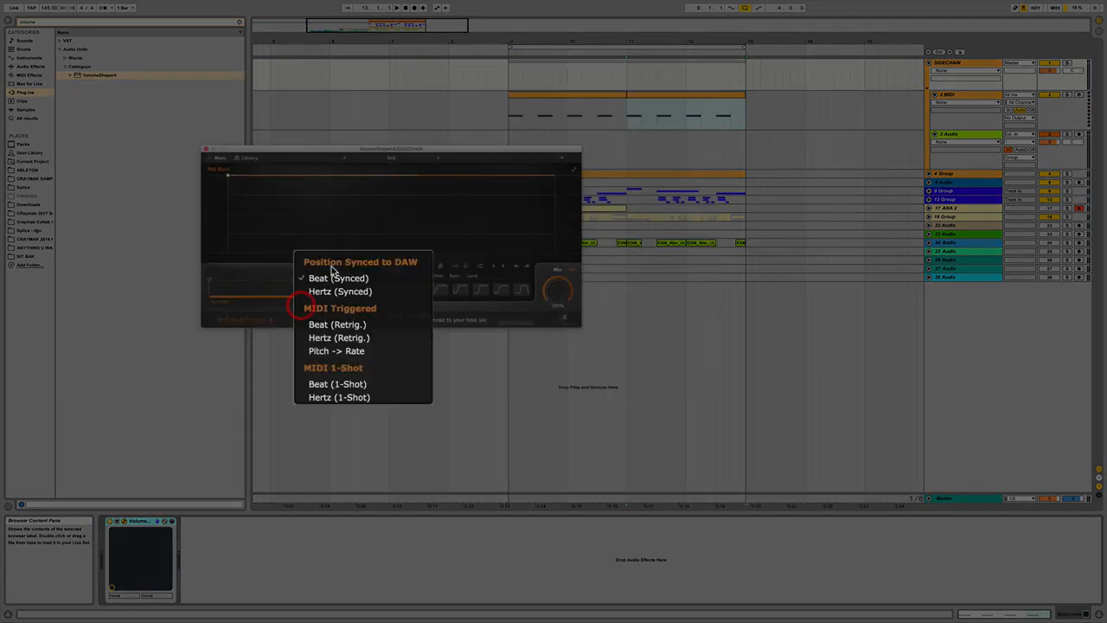
click(333, 384)
click(336, 285)
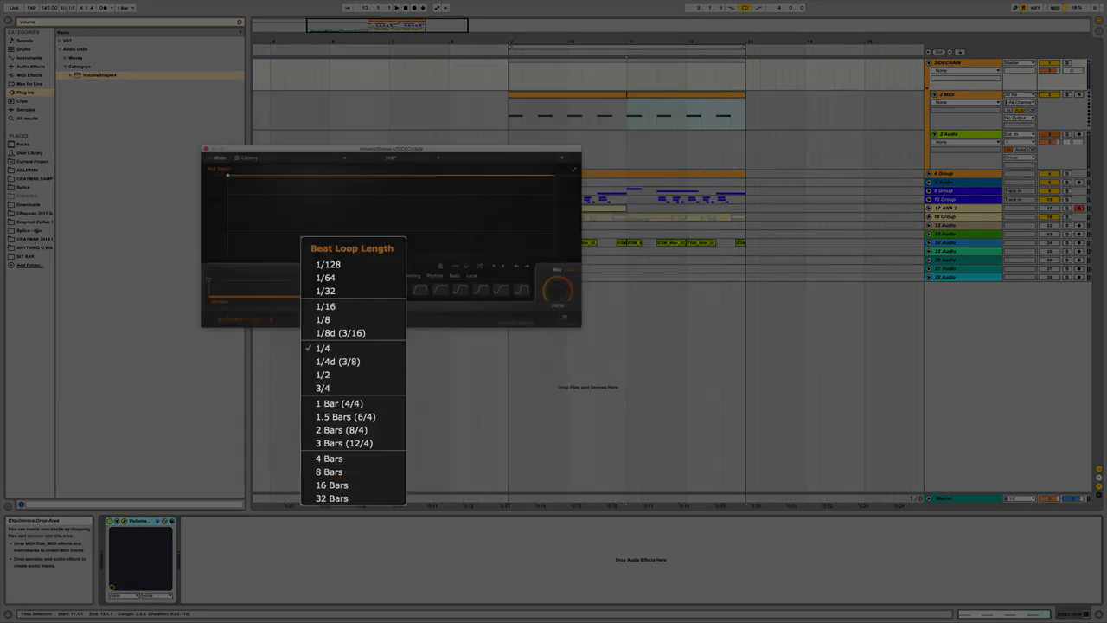
click(294, 290)
click(303, 308)
click(279, 289)
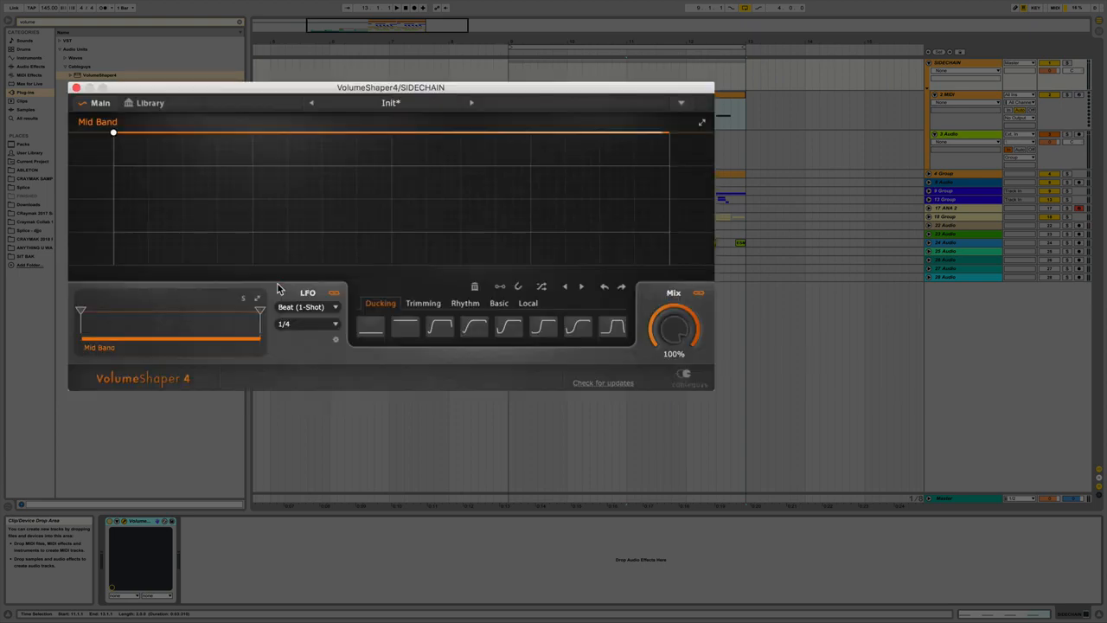
click(307, 325)
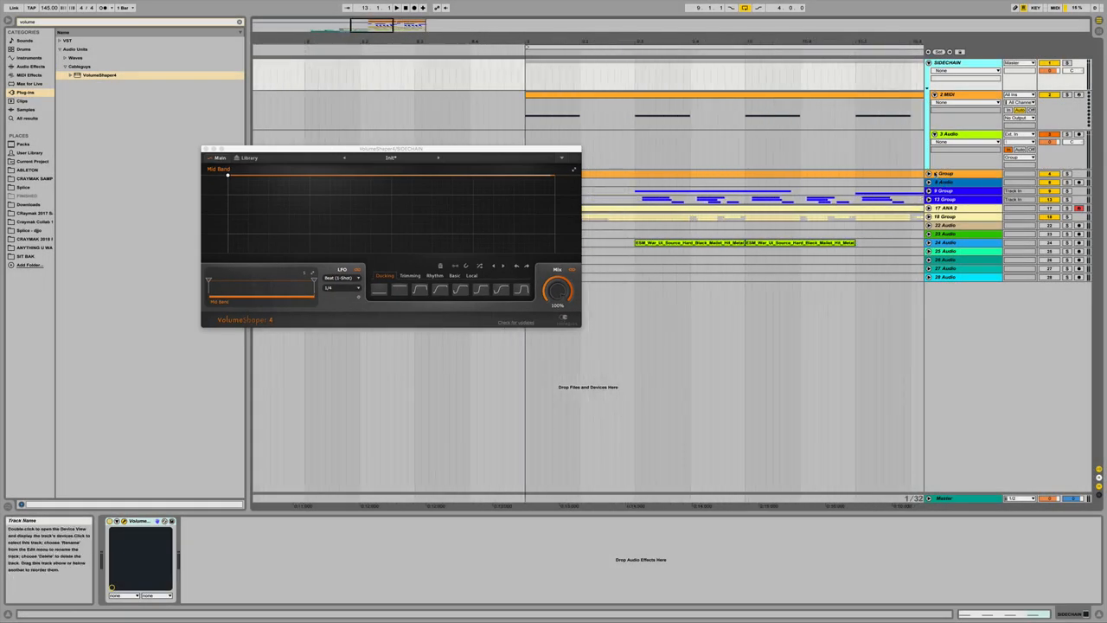
Close the plug-in window, unfold 4 Group and audition the soloed 6 ANA 2 track from bar 9.
click(929, 174)
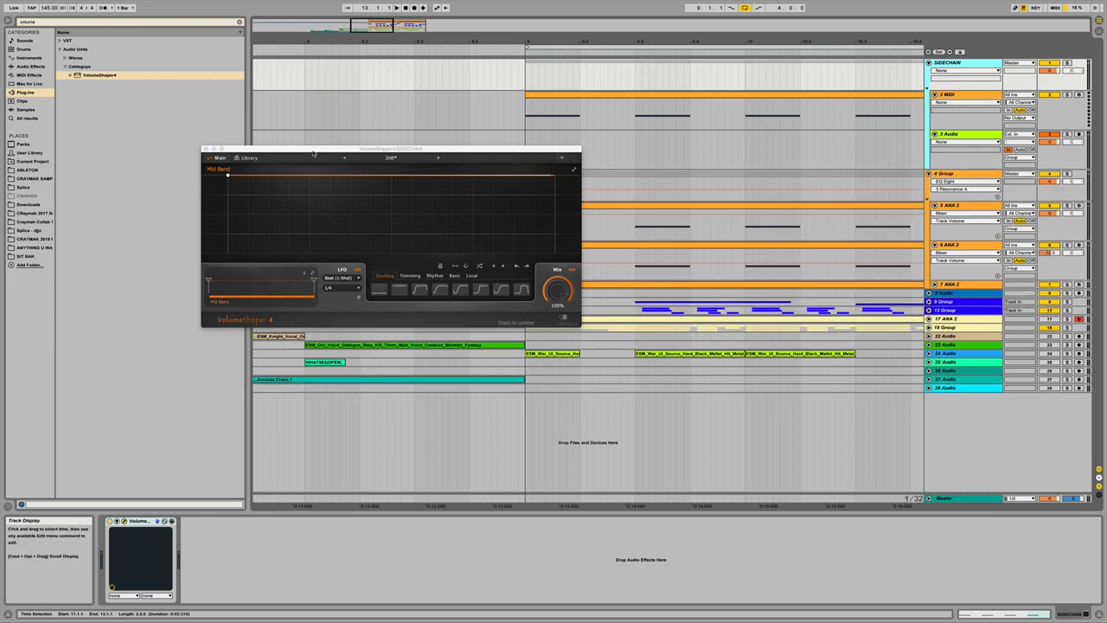
click(205, 150)
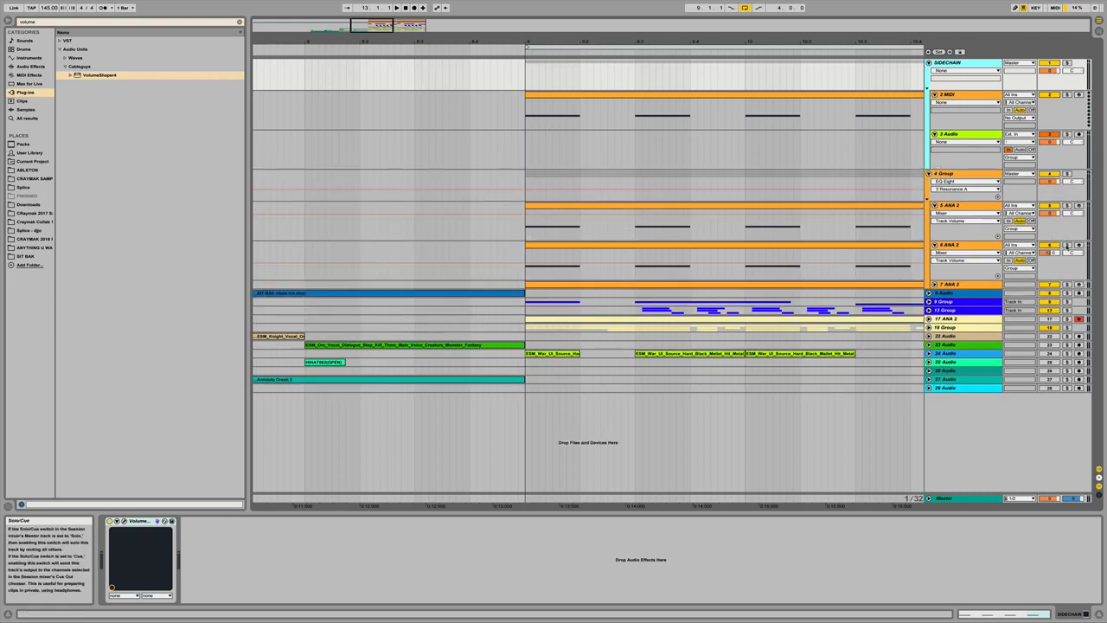
click(526, 240)
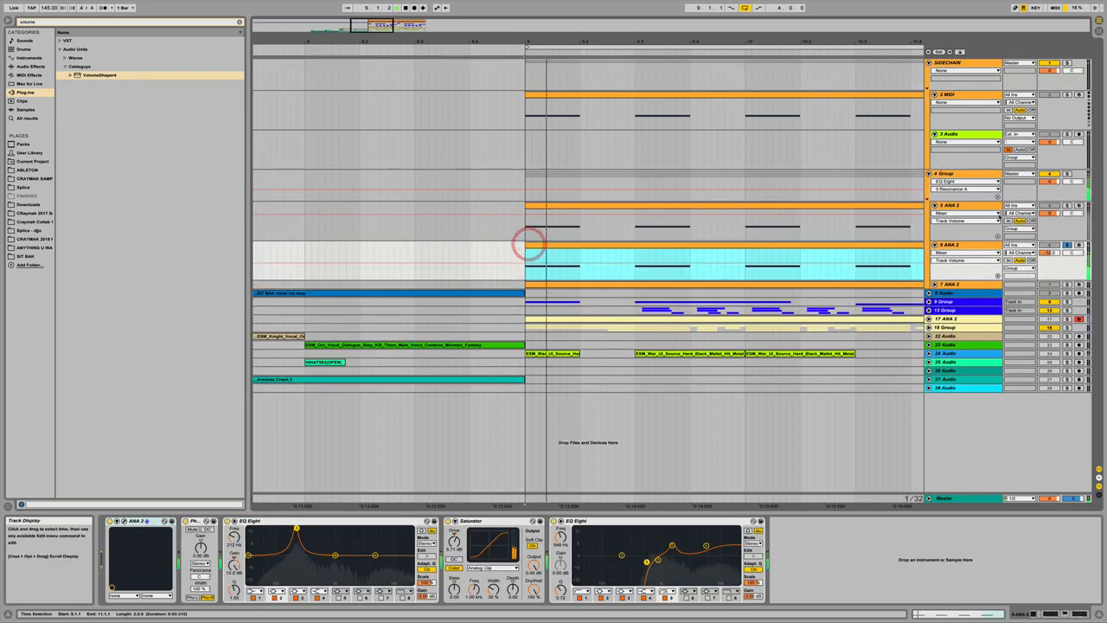
Duplicate the 5 ANA 2 track, then deactivate and unsolo the original.
click(952, 205)
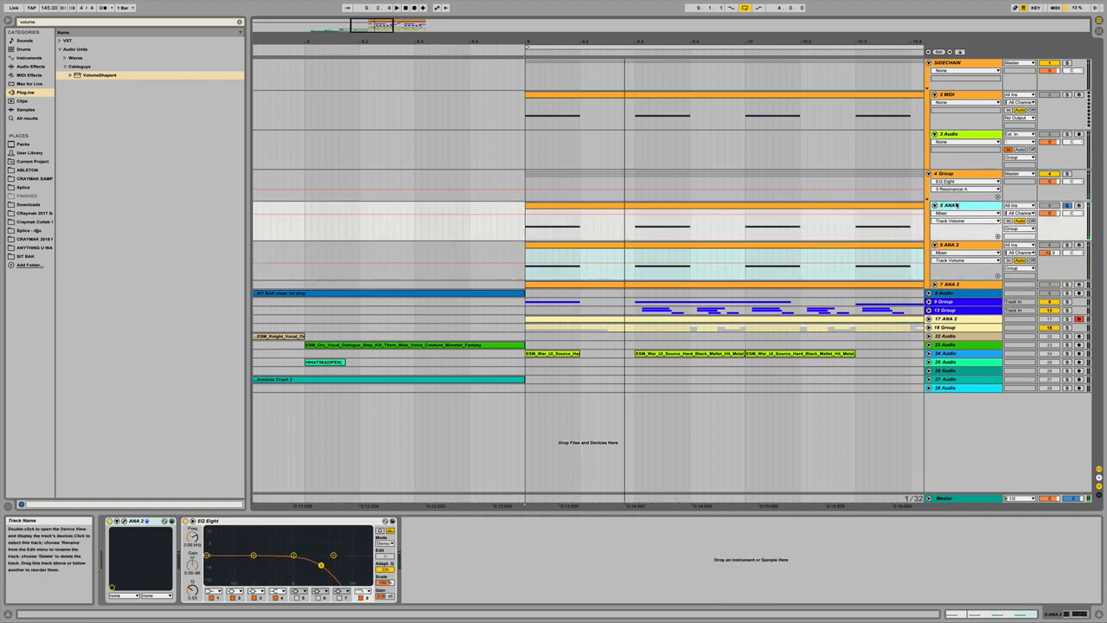
key(super+d)
click(1050, 206)
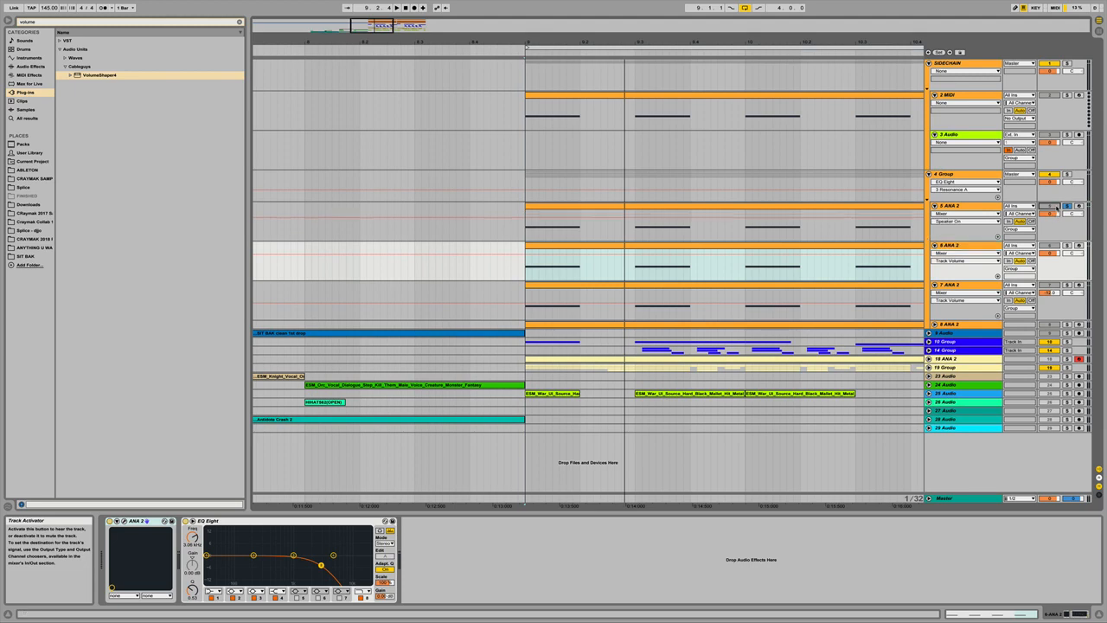
click(1067, 207)
Freeze the duplicated ANA 2 track and flatten it to audio.
right_click(939, 244)
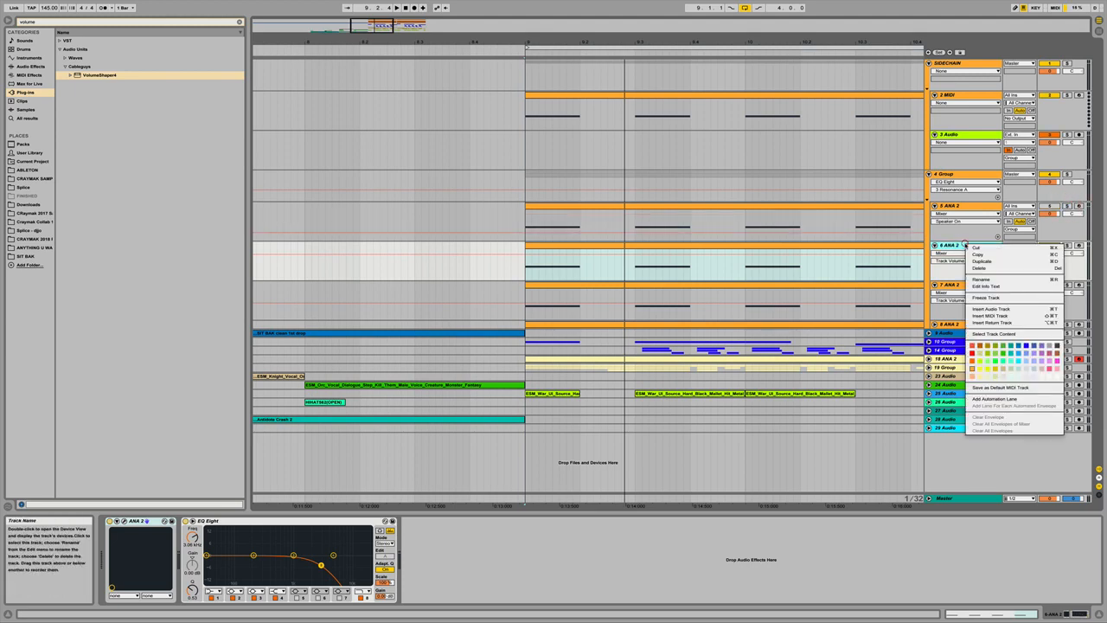
click(984, 296)
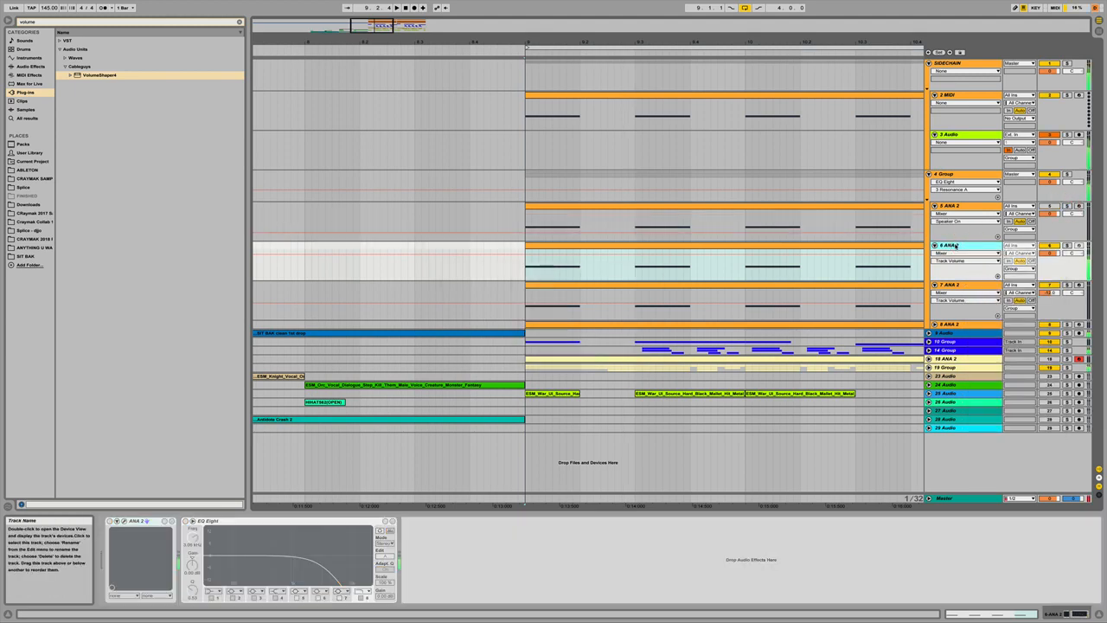
right_click(958, 246)
click(972, 305)
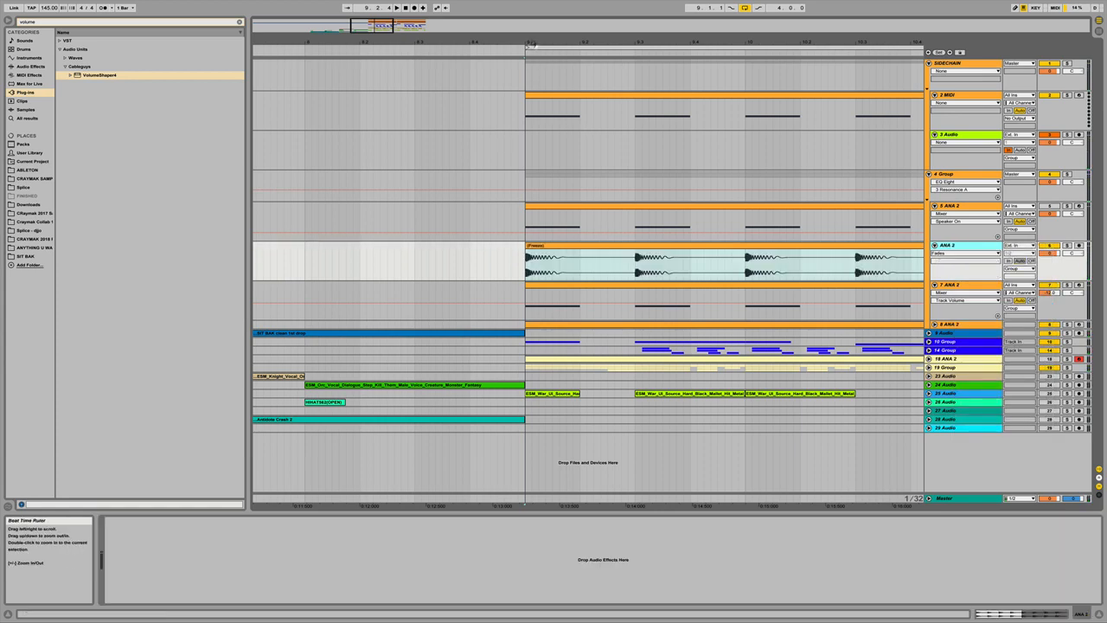
Examine the flattened kick's first hit by selecting 9.1.1 to 9.2.1, then its tail from 9.1.3.
drag(538, 55, 675, 257)
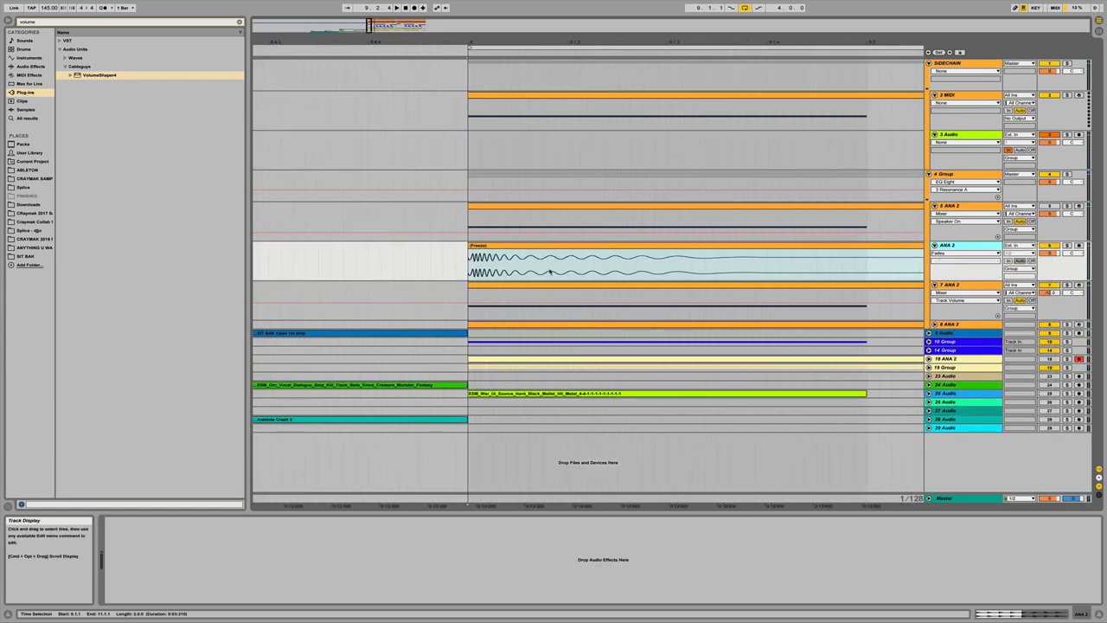
drag(693, 47, 692, 29)
click(506, 260)
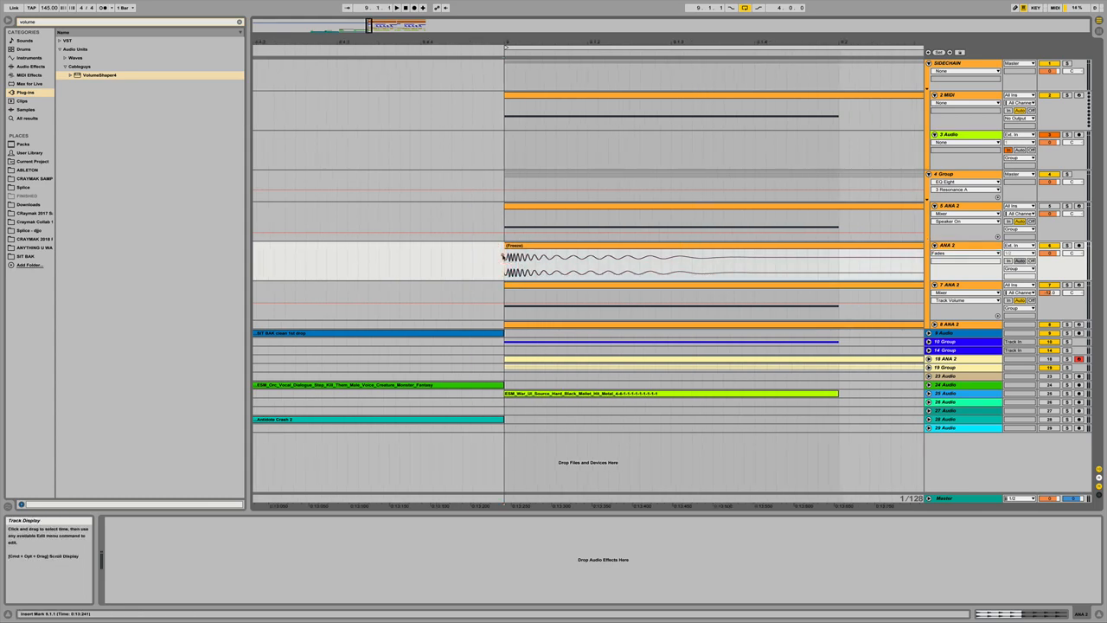
drag(503, 258, 822, 264)
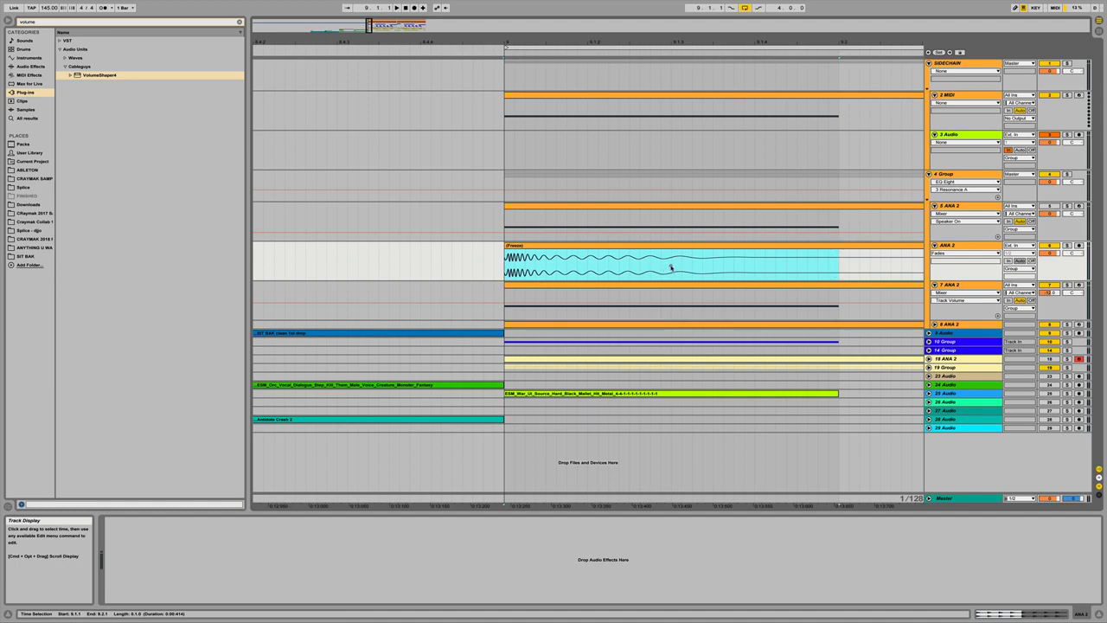
click(672, 269)
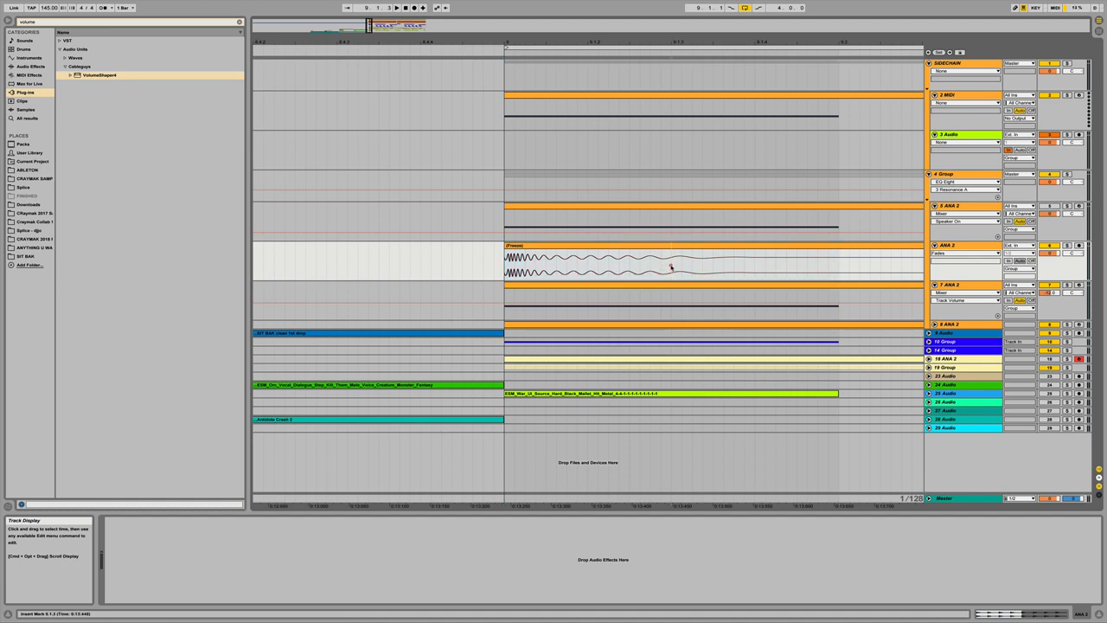
drag(671, 268, 705, 250)
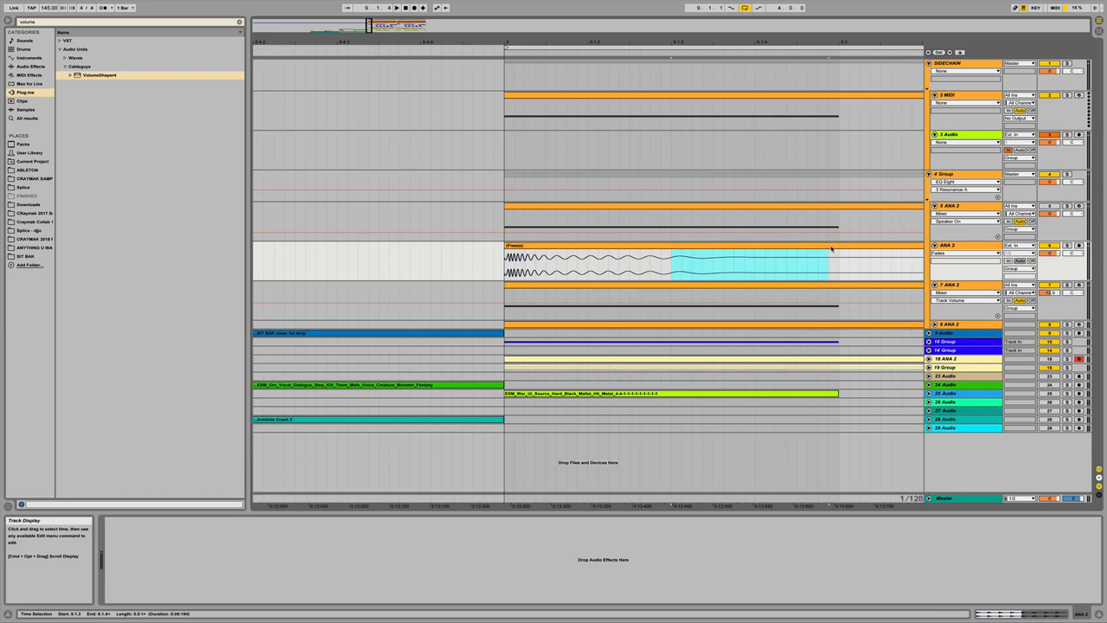
Reopen VolumeShaper4 on the SIDECHAIN group, set the low split to 159 Hz and select the Low Band.
click(952, 63)
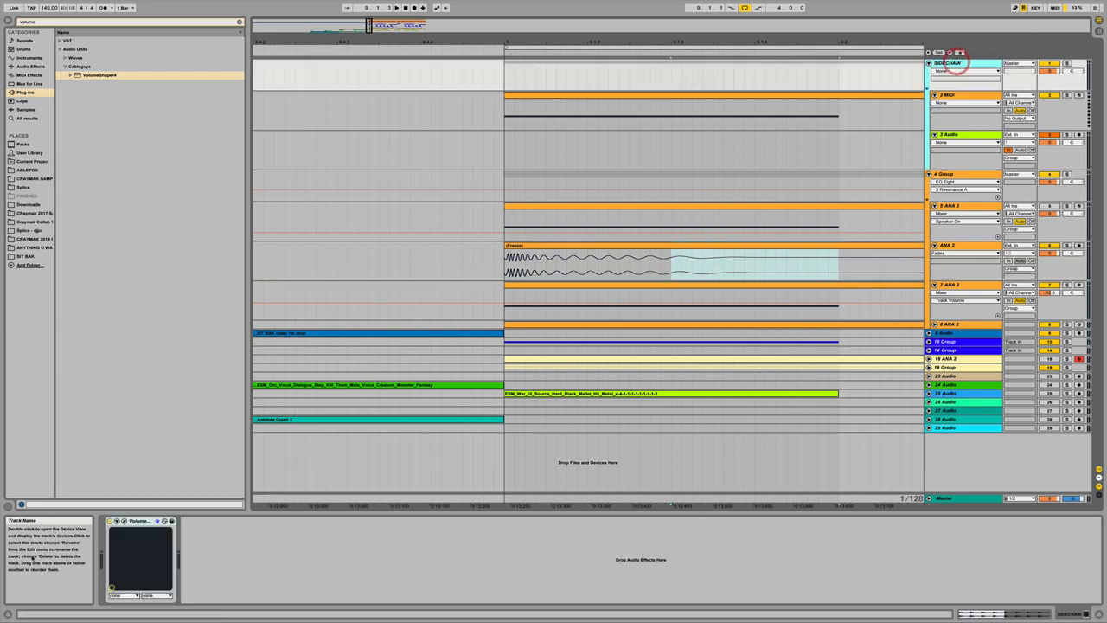
click(123, 521)
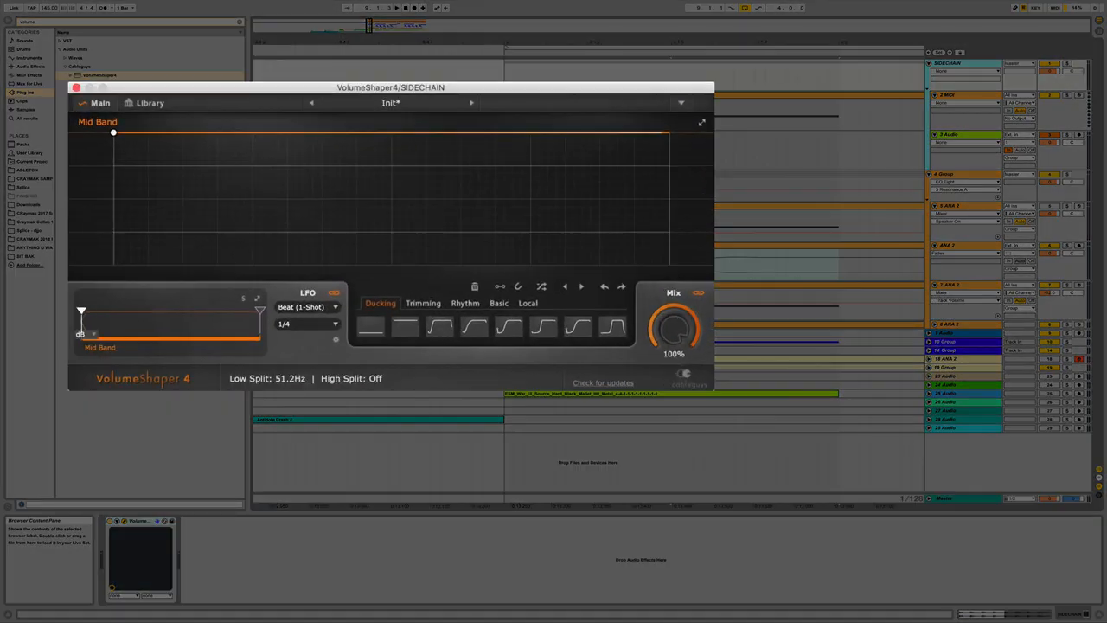
drag(81, 312, 116, 312)
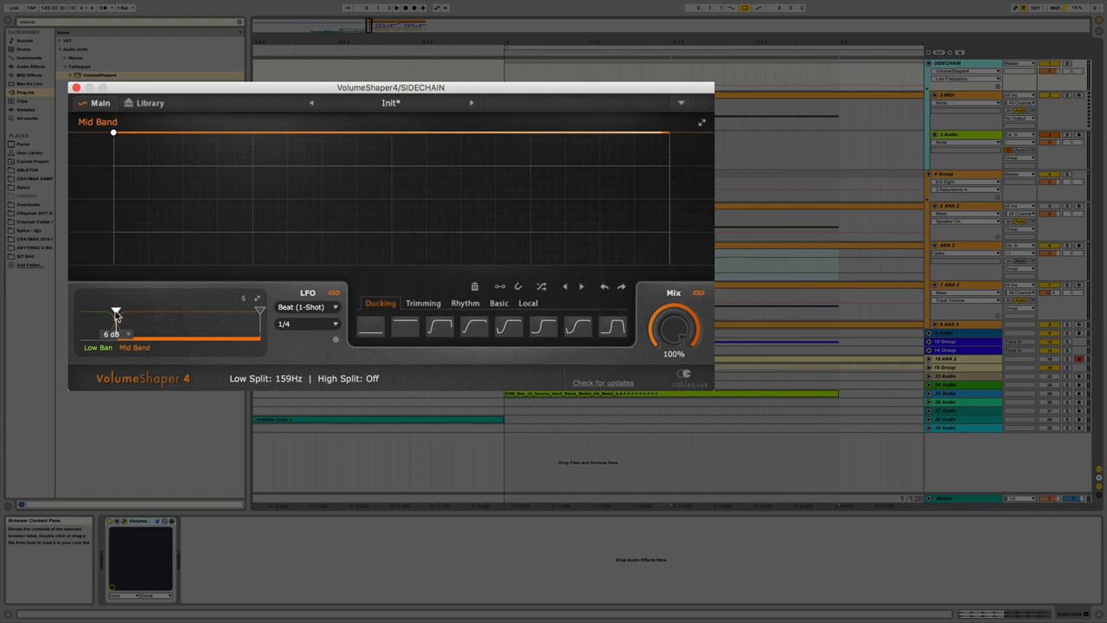
click(95, 322)
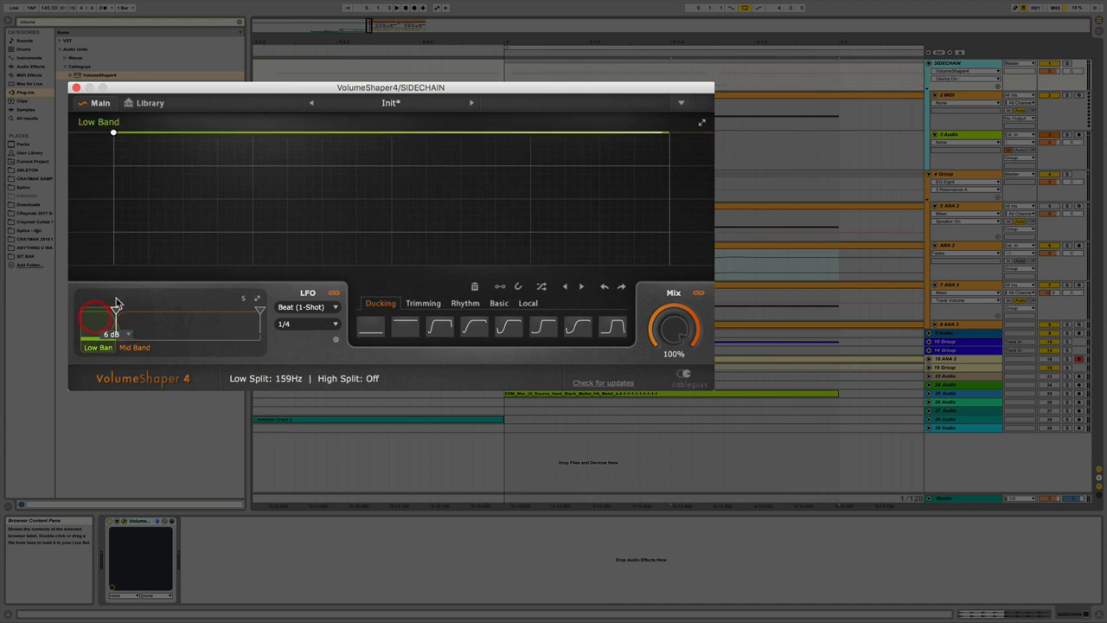
Add three points to the first half of the Low Band curve and switch their point type.
double_click(392, 133)
double_click(376, 132)
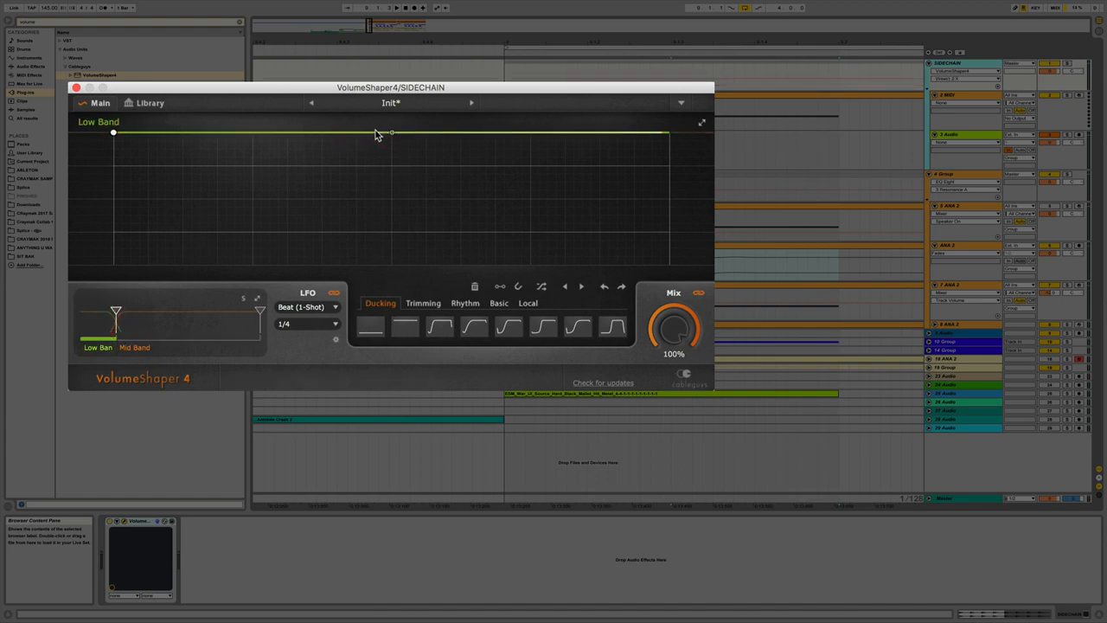
double_click(329, 133)
right_click(328, 133)
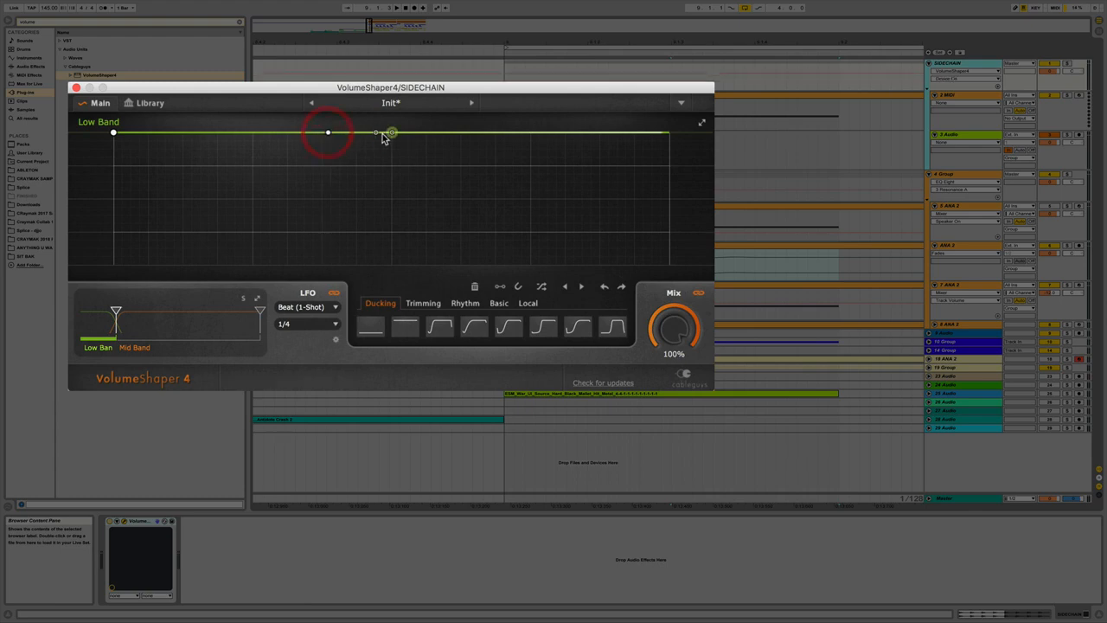
right_click(376, 133)
right_click(391, 133)
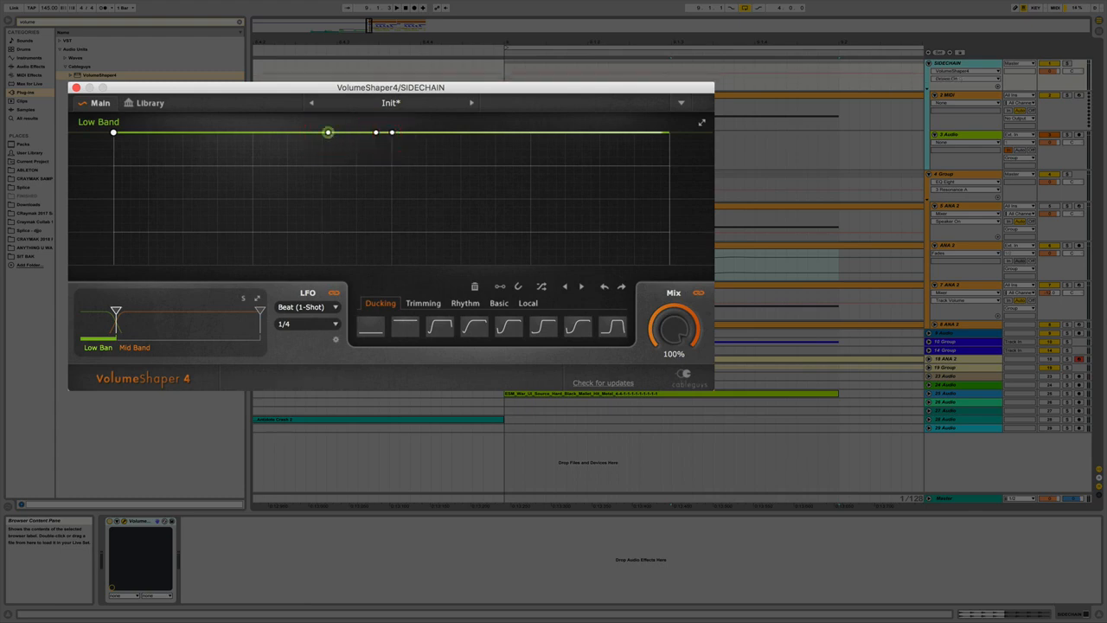
Shape the Low Band curve to duck fully from the start and rise back to full level at the midpoint.
drag(328, 133, 113, 263)
double_click(114, 263)
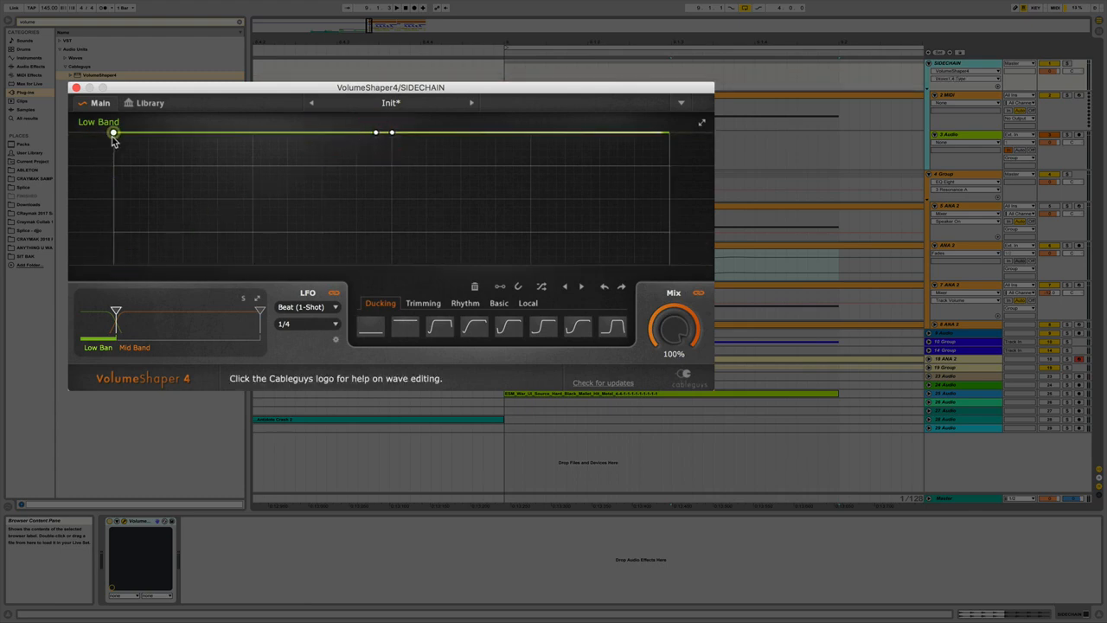
drag(112, 135, 115, 262)
drag(376, 132, 350, 265)
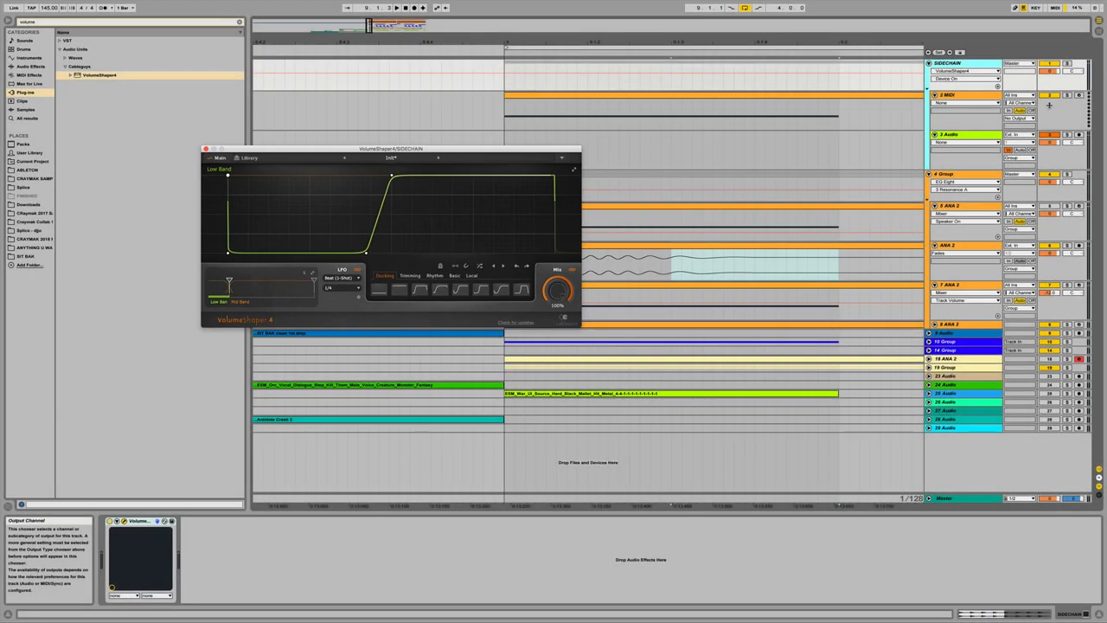
Deactivate 10 Group and 14 Group, then unfold 19 Group, route its output to 3-Audio and fold it again.
click(1050, 349)
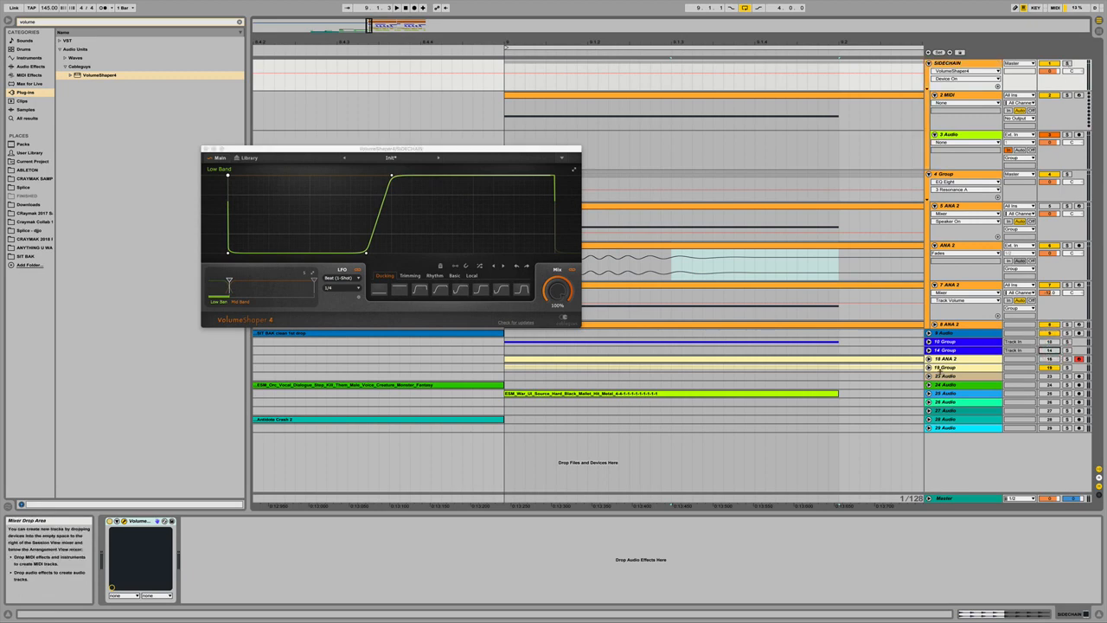
click(952, 367)
click(929, 367)
click(1014, 369)
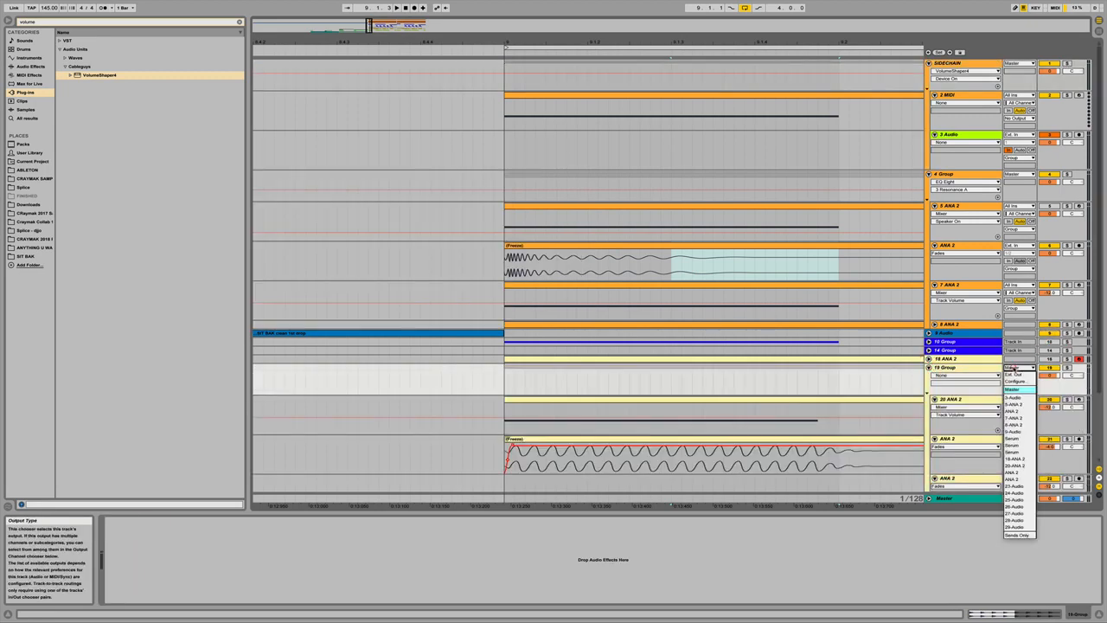
click(1012, 397)
click(930, 366)
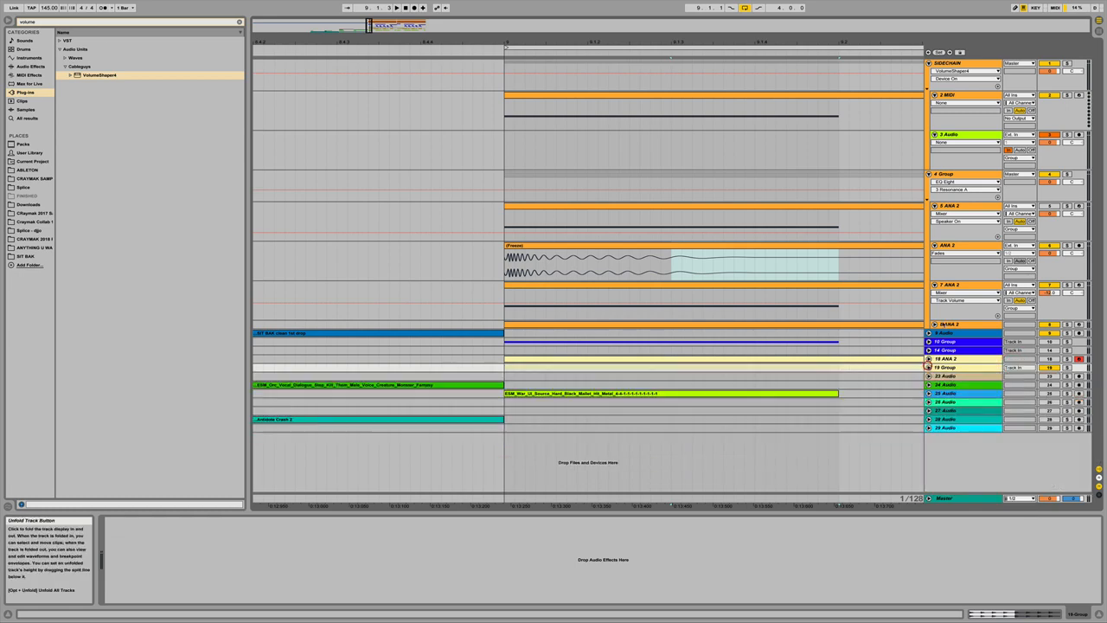
Solo the SIDECHAIN group and 4 Group and audition the ducking from bar 9.
click(1068, 63)
key(space)
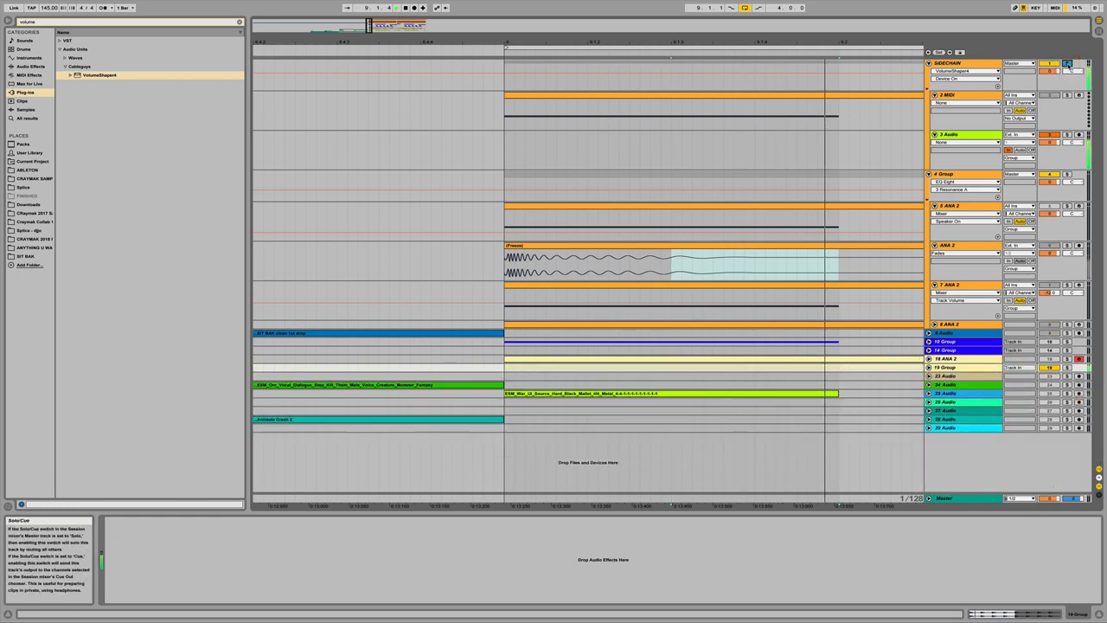
drag(546, 44, 546, 27)
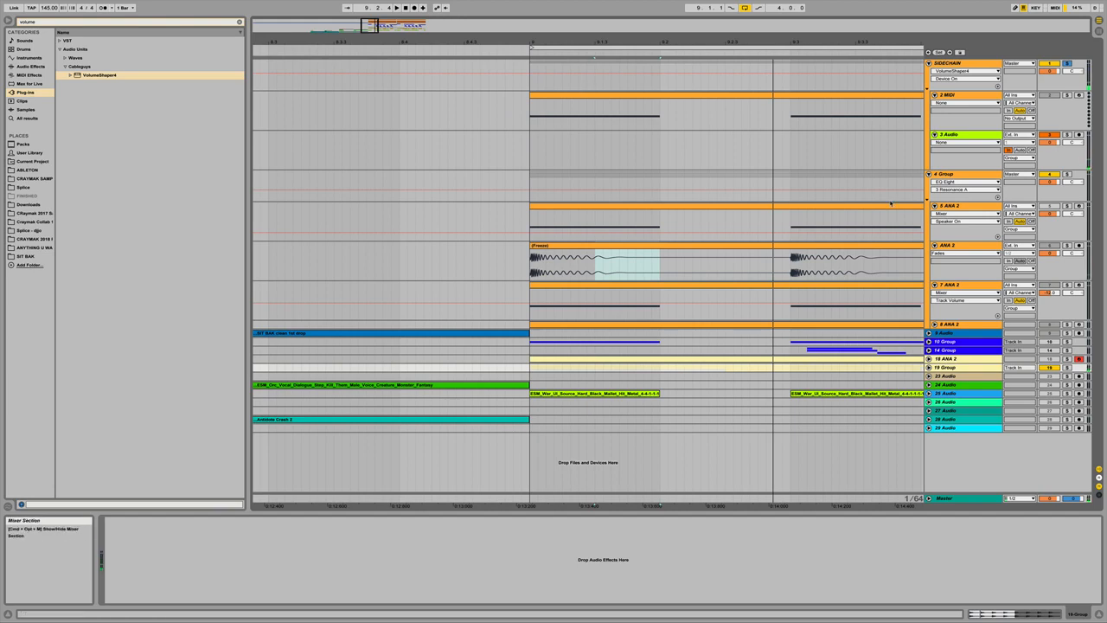
click(1067, 174)
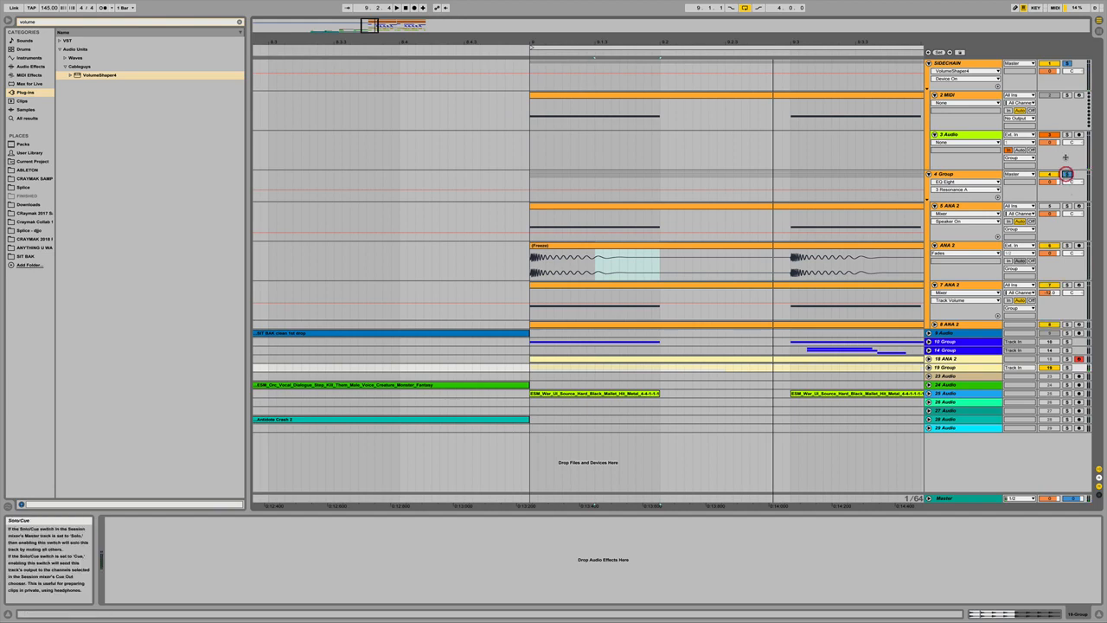
click(528, 61)
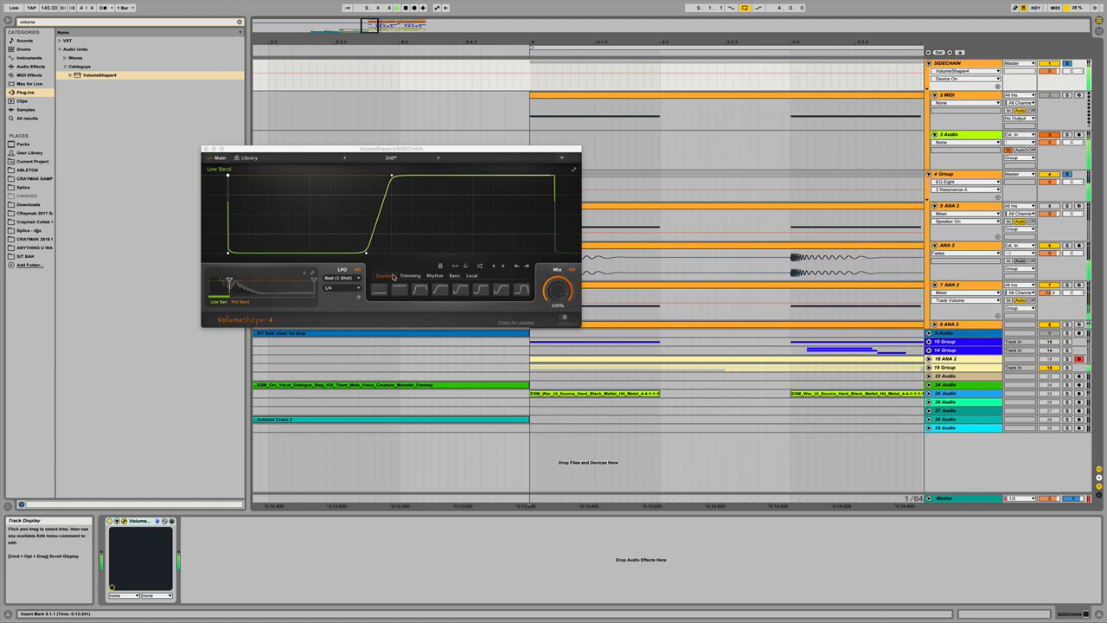
Route the 2 MIDI track's output to VolumeShaper4 on SIDECHAIN and delay the Low Band curve's rise slightly during playback.
click(1020, 118)
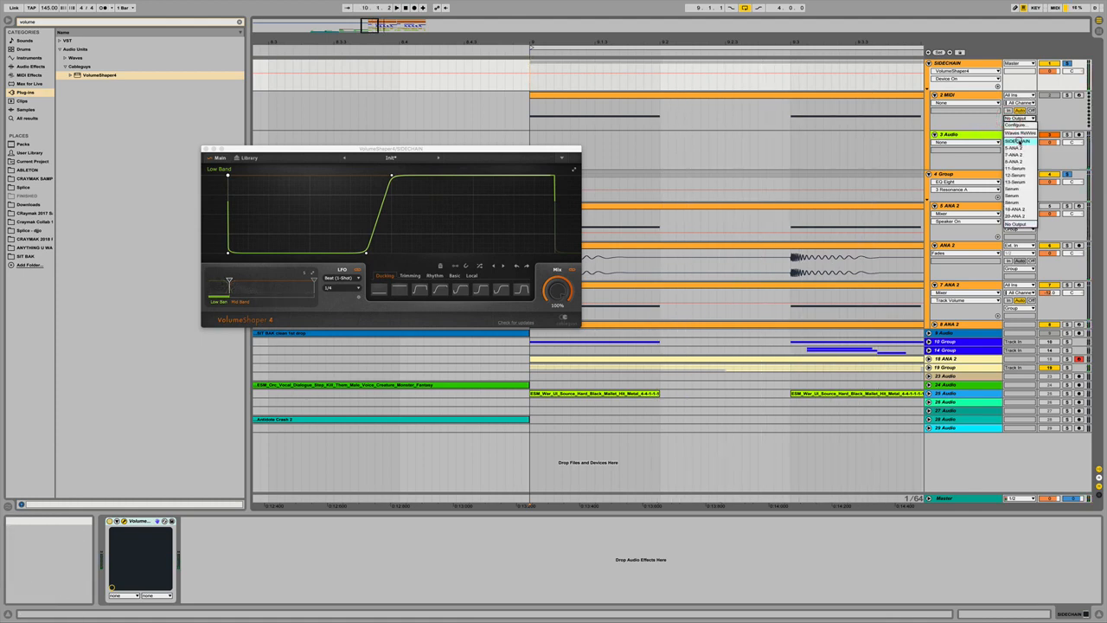
click(1019, 140)
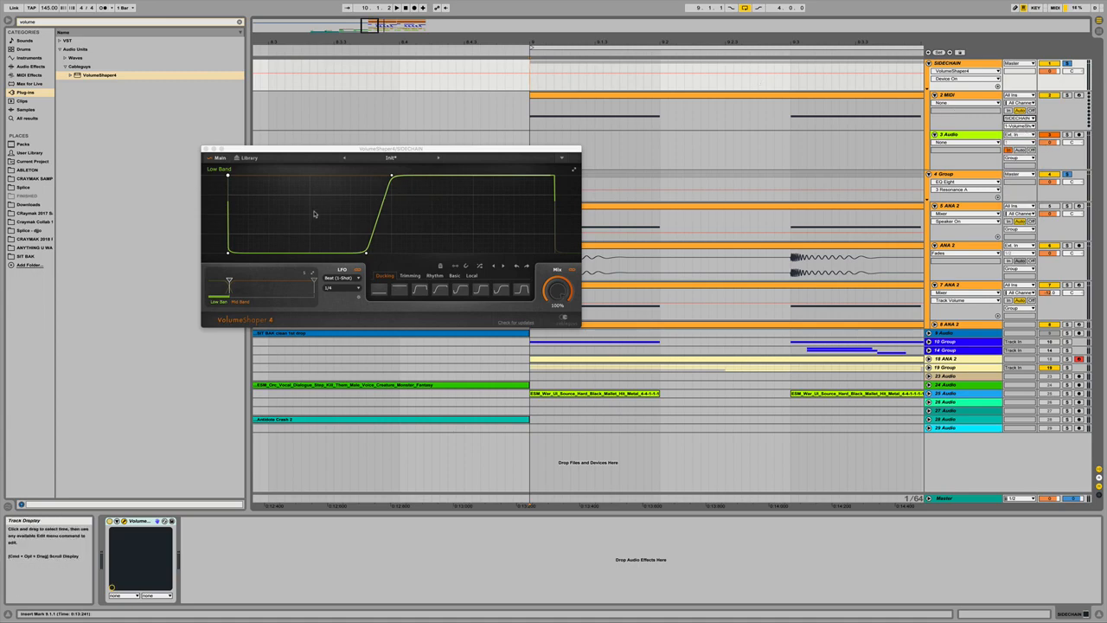
key(space)
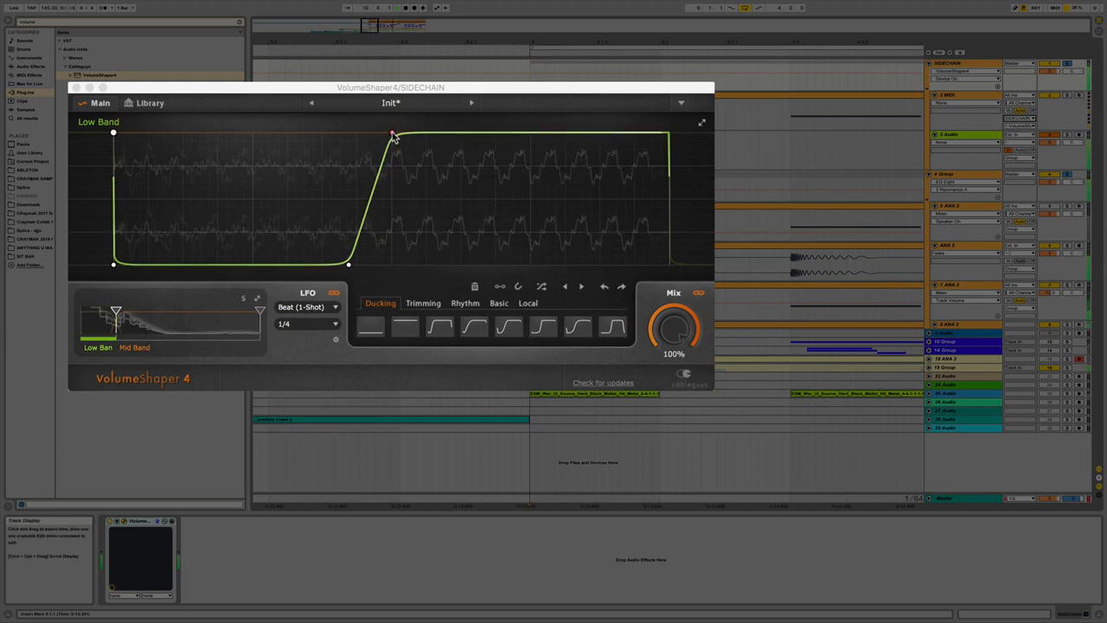
drag(394, 135, 399, 132)
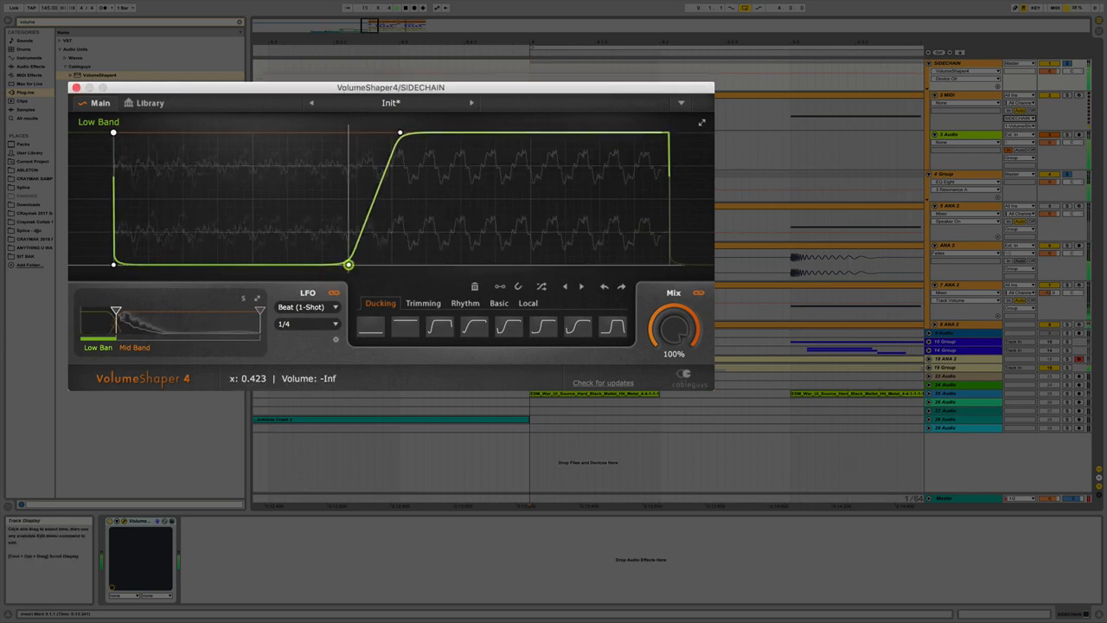
drag(349, 265, 356, 263)
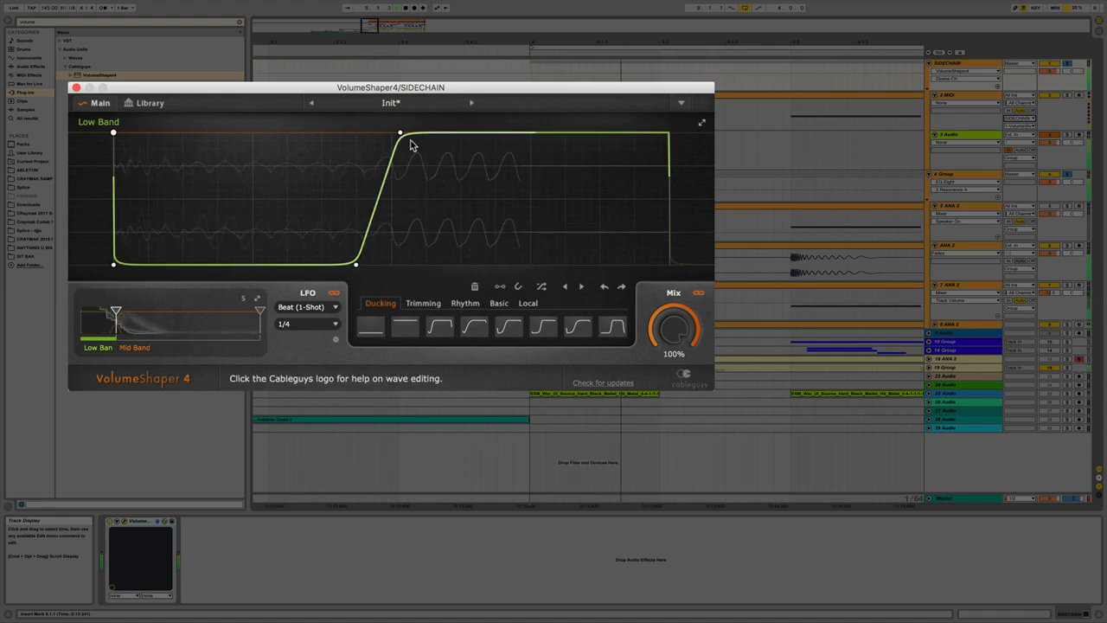
Shape the Mid Band curve to duck fully from the start and rise to full level earlier than the Low Band curve.
click(190, 321)
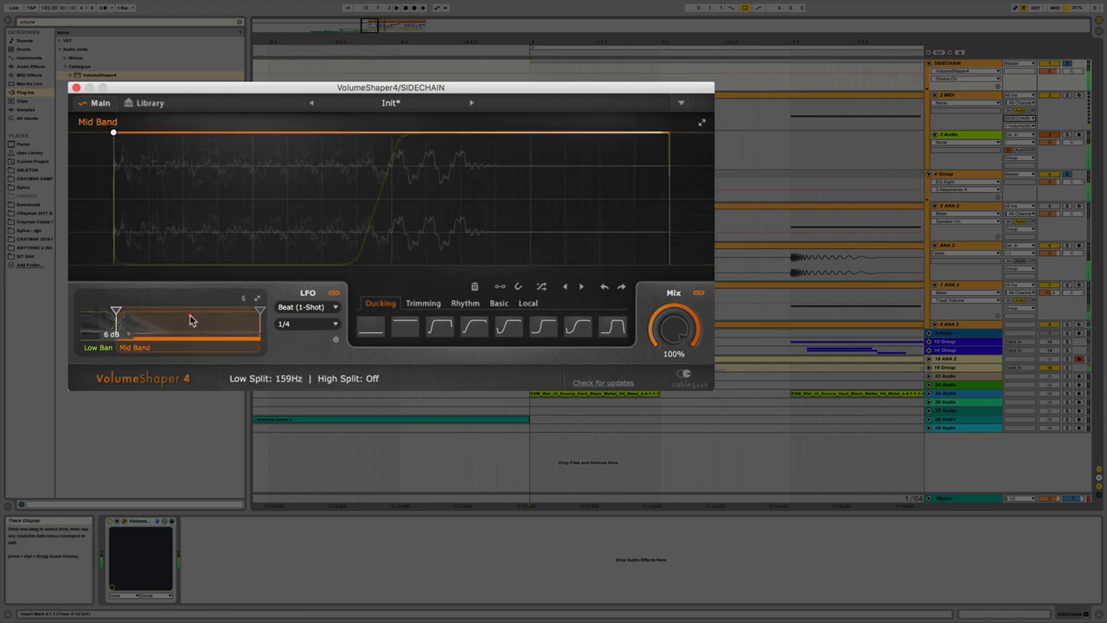
click(191, 321)
click(198, 135)
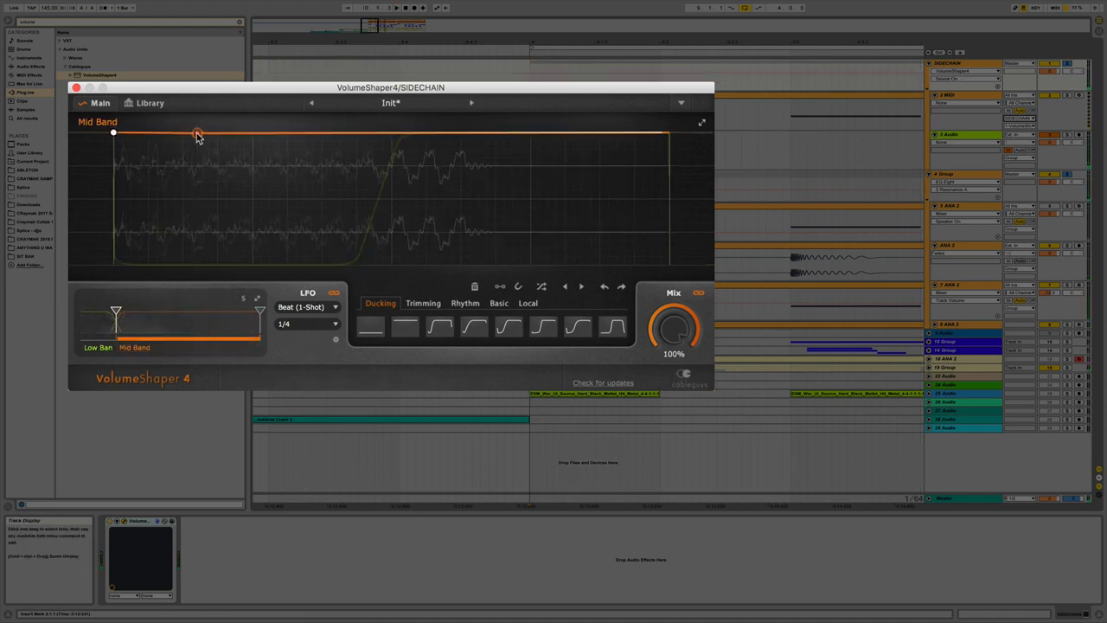
drag(197, 133, 113, 263)
key(super+z)
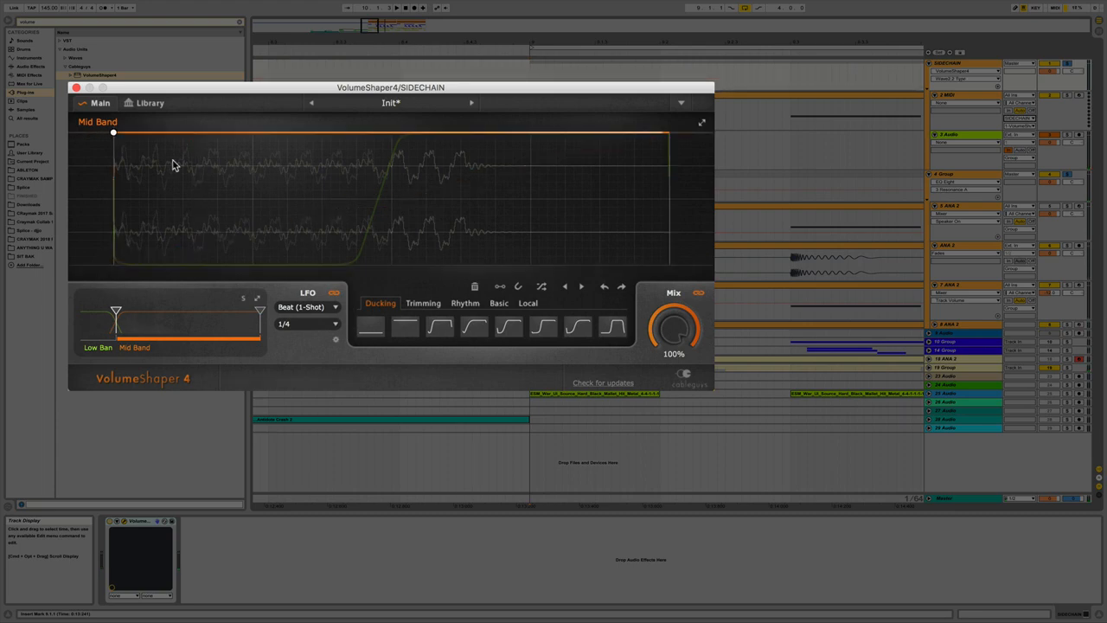
drag(114, 132, 113, 265)
mouse_move(351, 210)
mouse_down()
mouse_move(351, 260)
mouse_move(289, 264)
mouse_move(287, 228)
mouse_move(286, 265)
mouse_move(322, 251)
mouse_move(284, 265)
mouse_move(320, 133)
mouse_move(340, 133)
mouse_up()
key(super+z)
click(322, 250)
drag(283, 264, 255, 264)
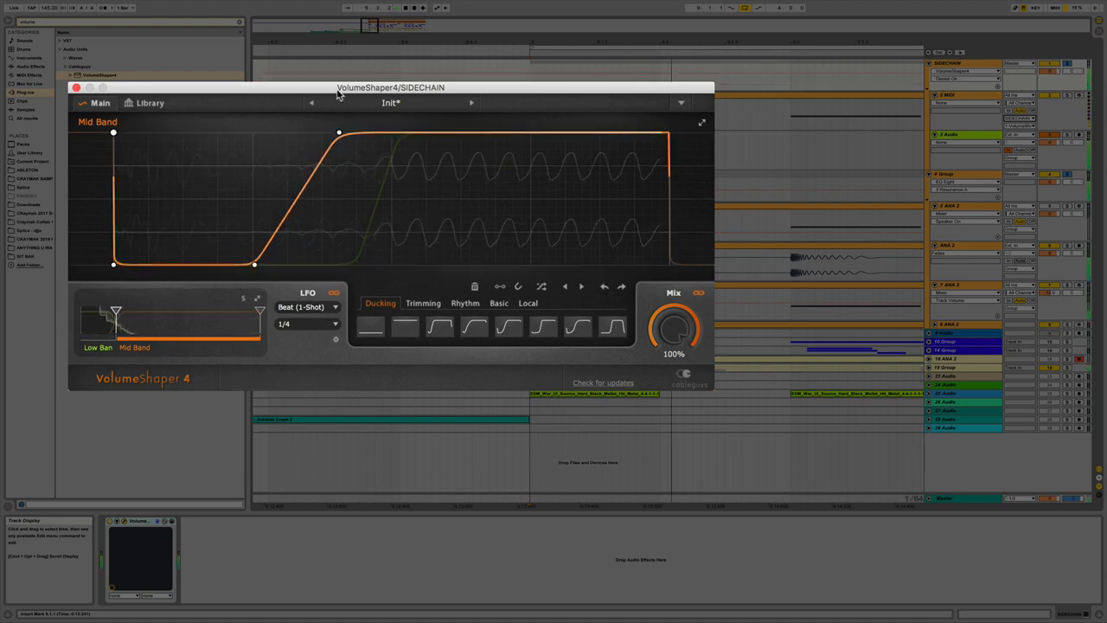
Delay the start of the Mid Band curve's rise and set the Low Split to 193 Hz.
drag(339, 133, 342, 133)
drag(256, 264, 275, 265)
drag(115, 311, 122, 311)
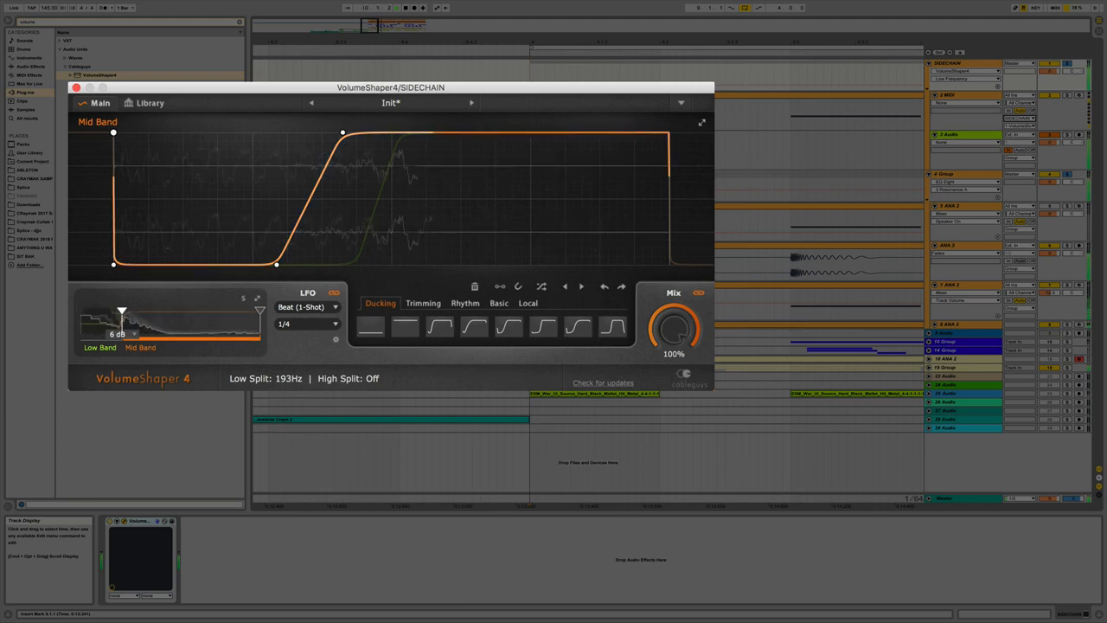
Unfold 19 Group and lower its track volume slightly.
drag(581, 40, 578, 17)
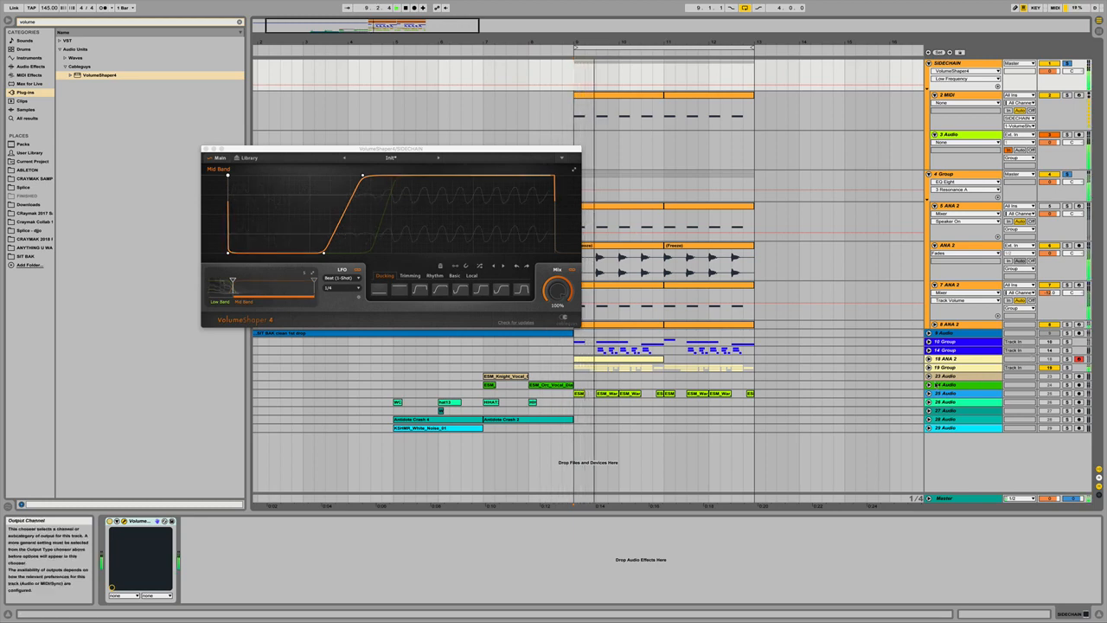
click(929, 367)
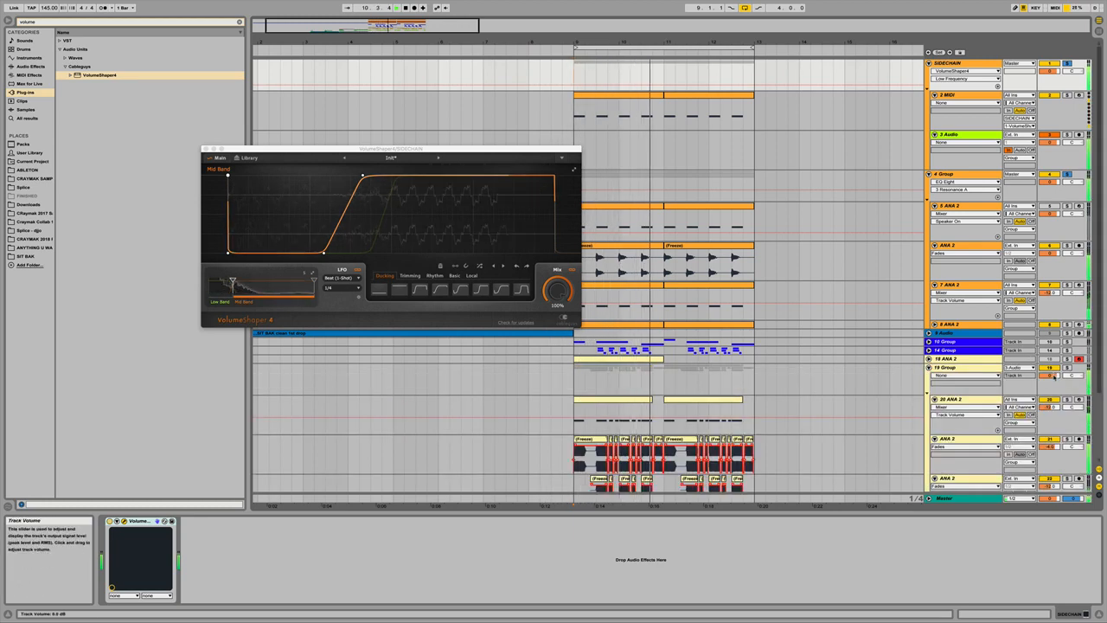
drag(1050, 374, 1050, 381)
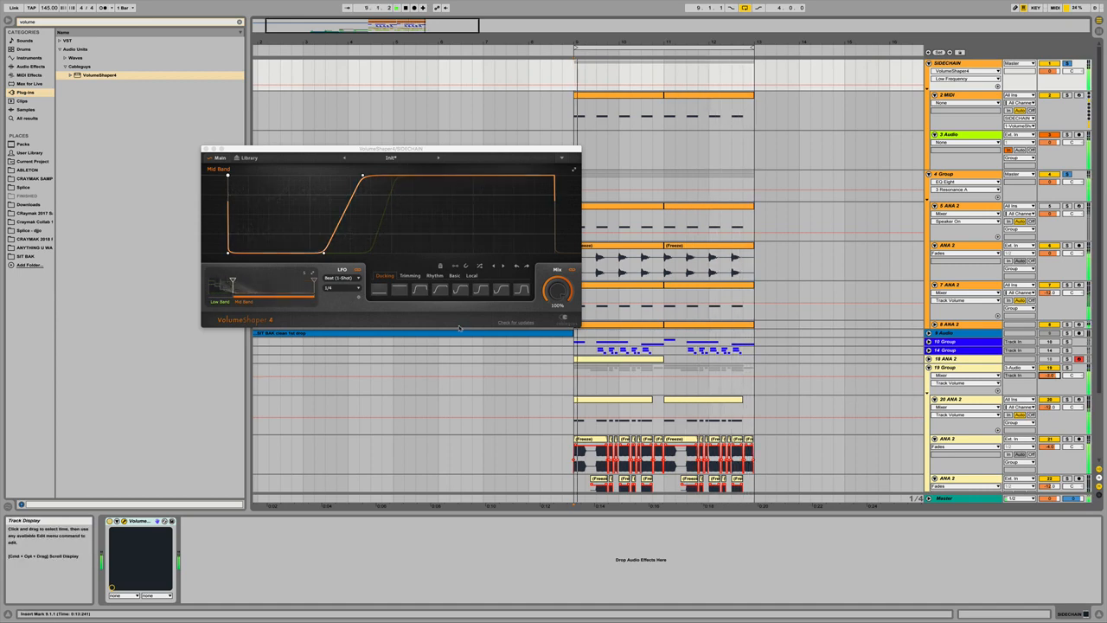
Move the Low Band curve's rise earlier so it nearly follows the Mid Band curve's rise.
click(219, 286)
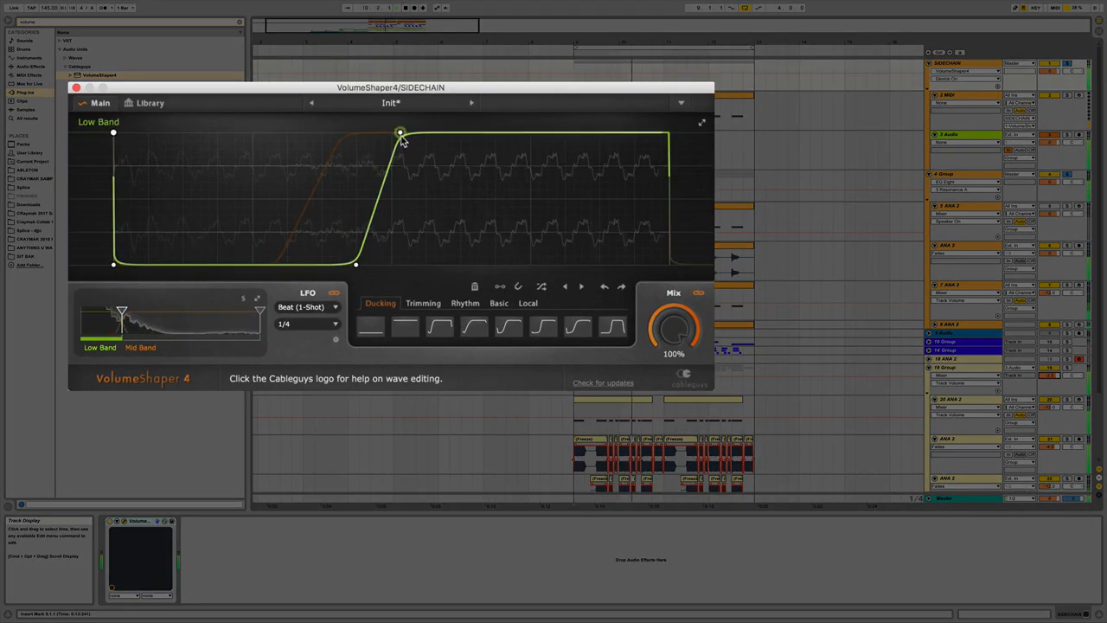
drag(397, 176, 408, 175)
drag(425, 133, 425, 133)
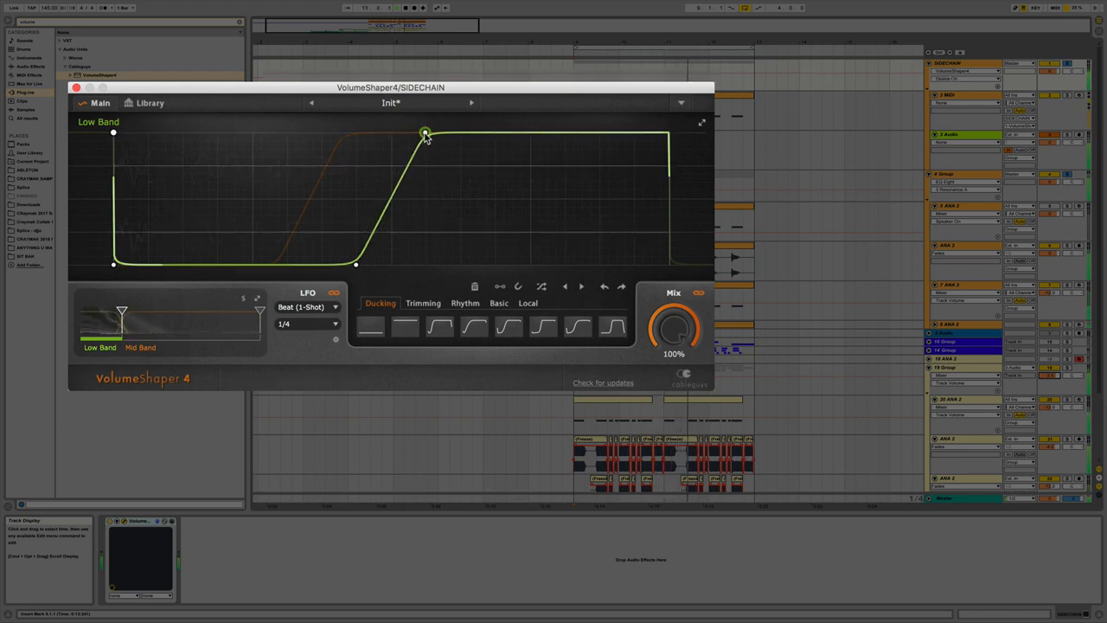
drag(354, 264, 288, 264)
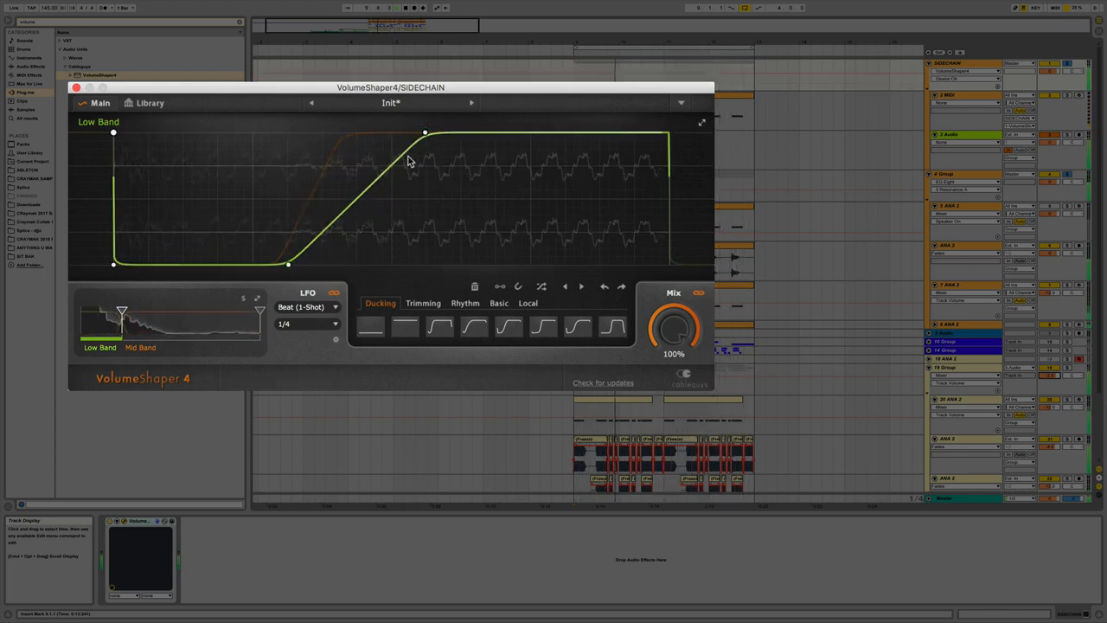
drag(425, 132, 361, 136)
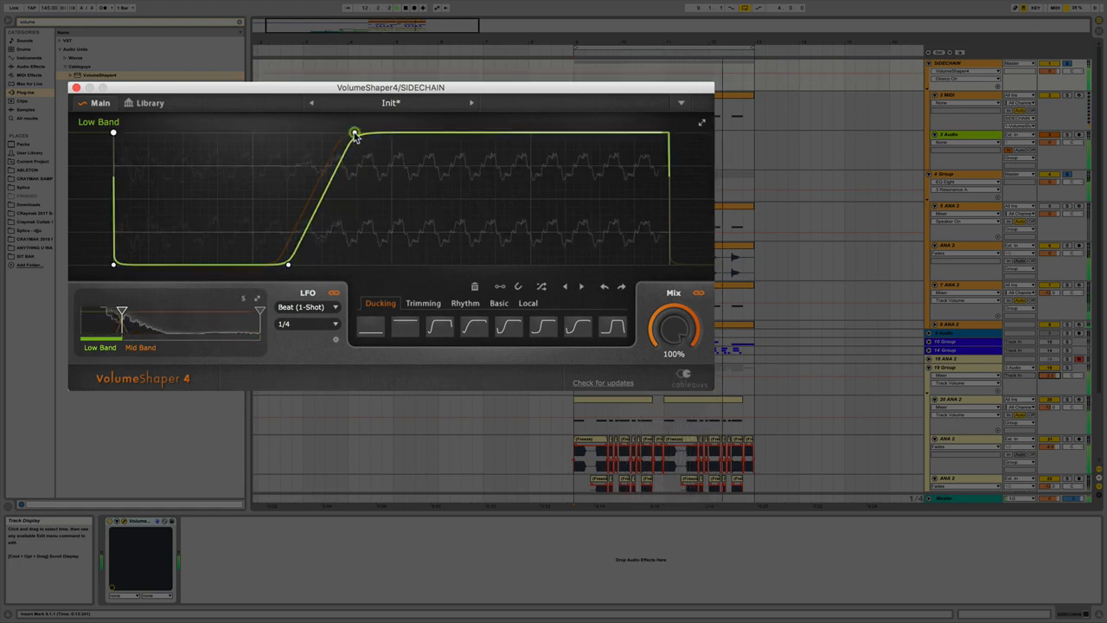
Move both points of the Mid Band curve's rise earlier so the mids recover well before the lows.
click(181, 324)
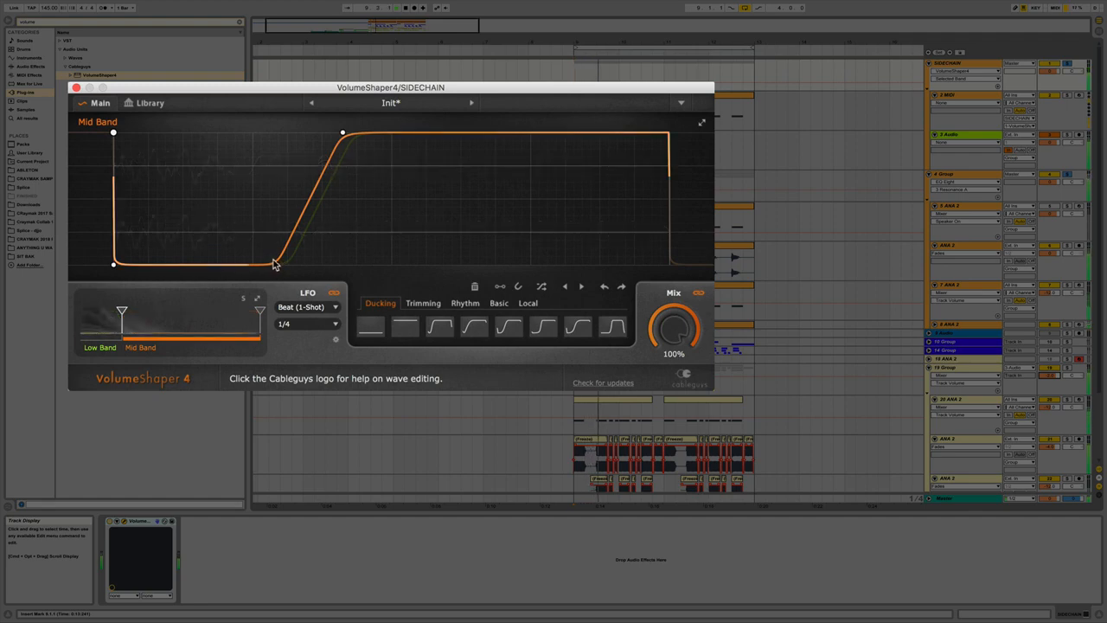
drag(273, 264, 251, 264)
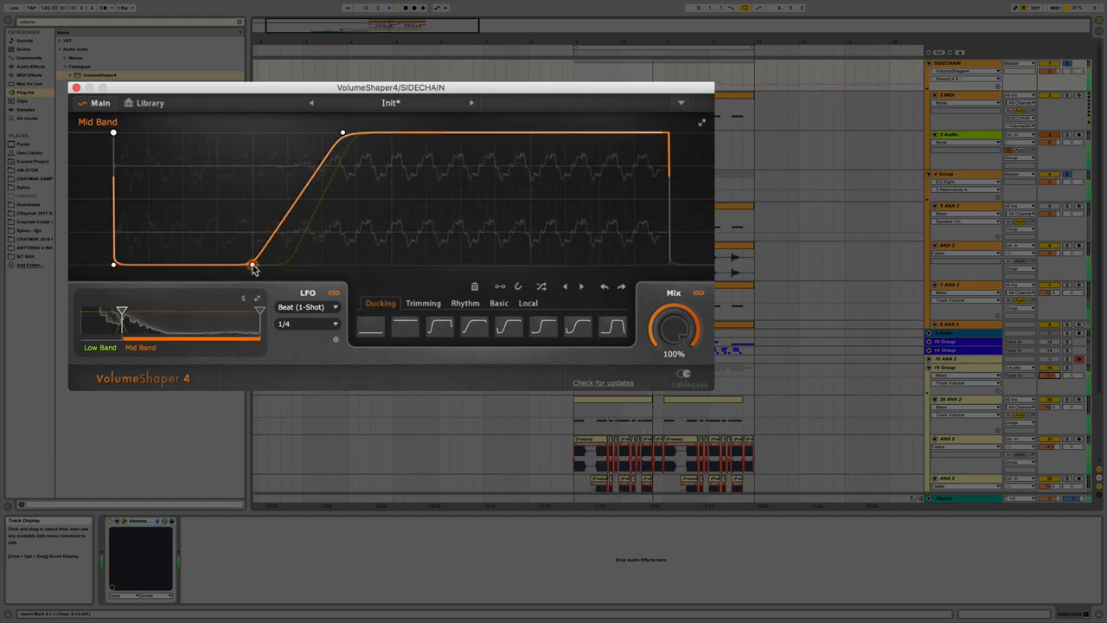
drag(343, 132, 307, 133)
Return to the Low Band and shift both points of its rise slightly later.
click(99, 347)
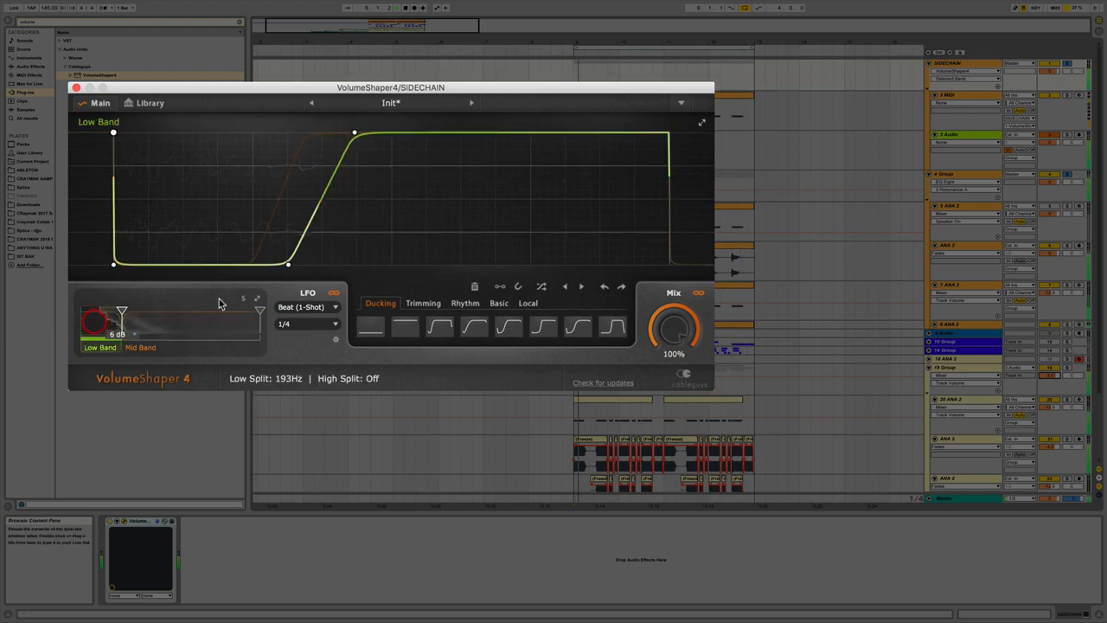
drag(290, 265, 292, 265)
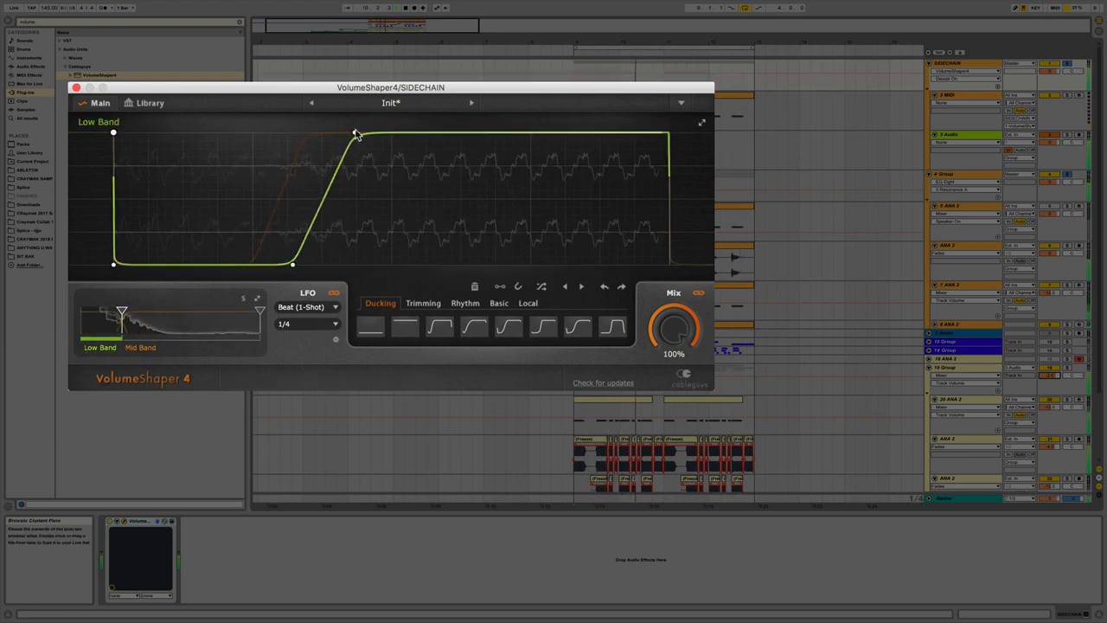
drag(355, 133, 363, 133)
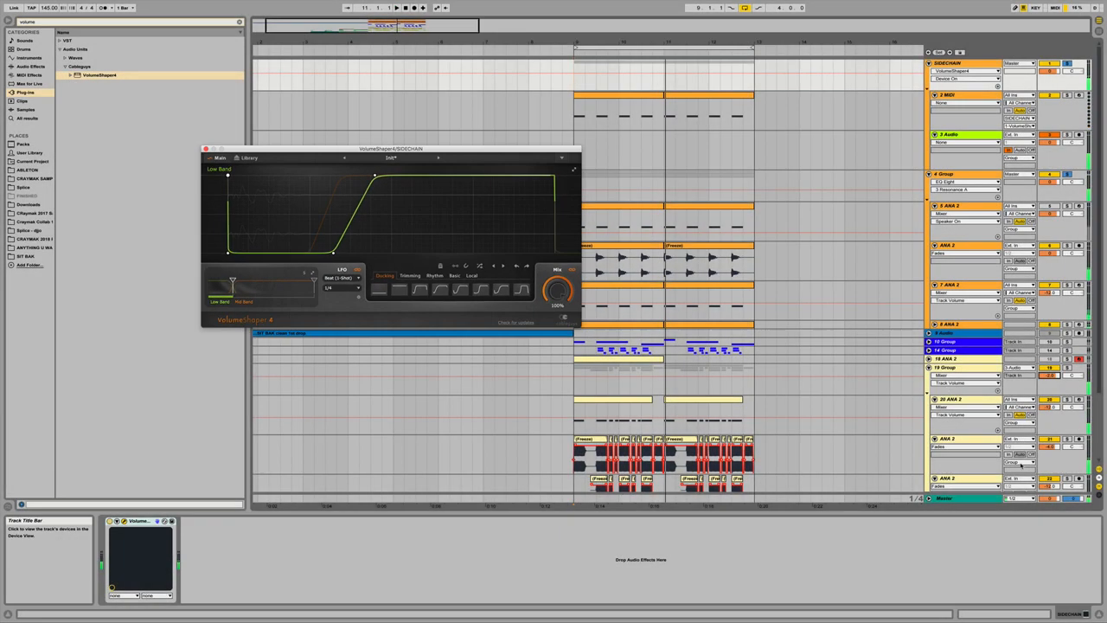
Play the loop from bar 9 and toggle 4 Group's activation to compare the ducking with and without it.
scroll(1055, 442, down, 2)
click(617, 340)
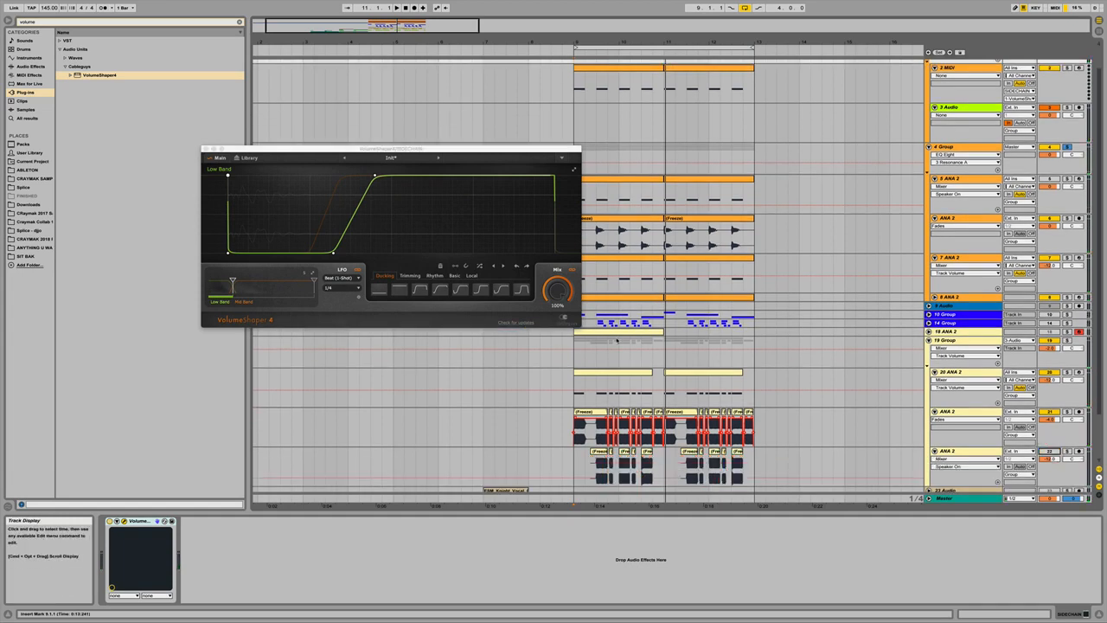
click(623, 372)
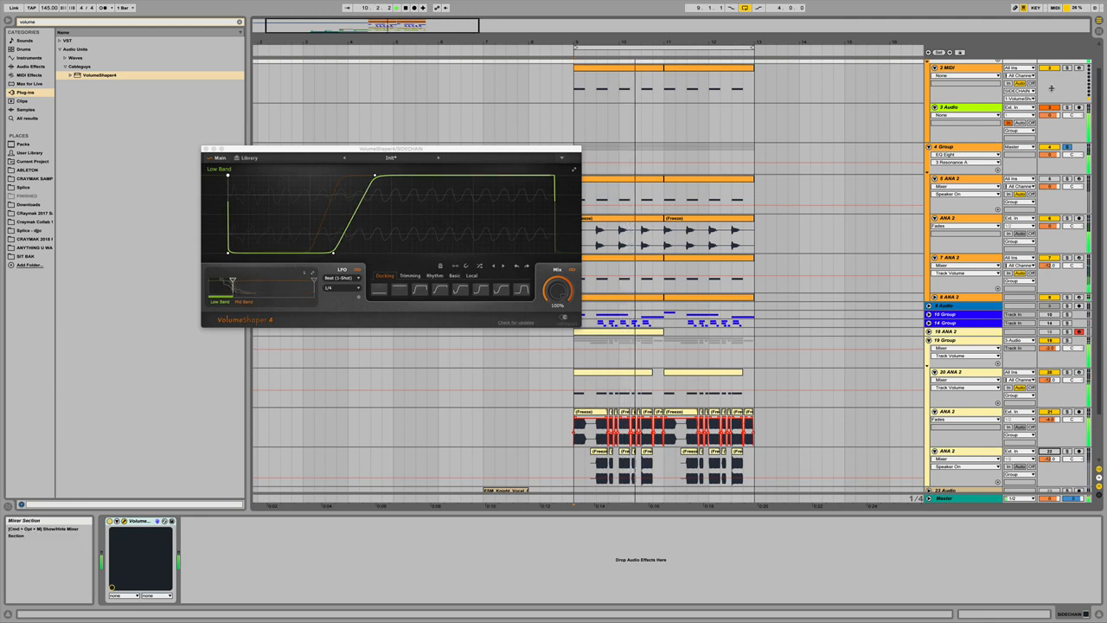
click(1050, 147)
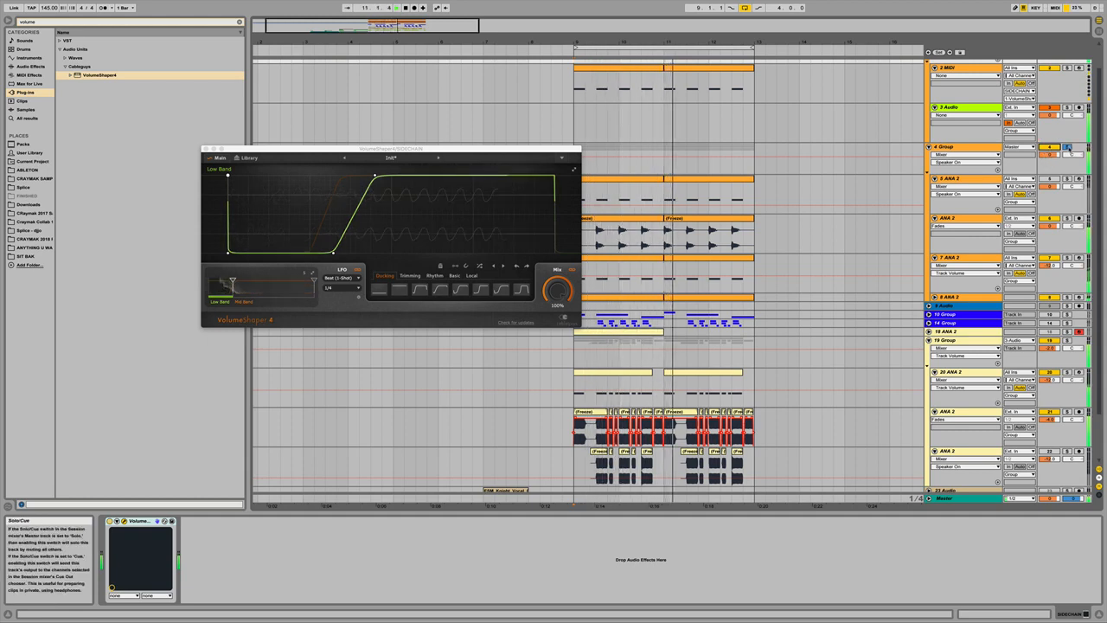
click(1050, 147)
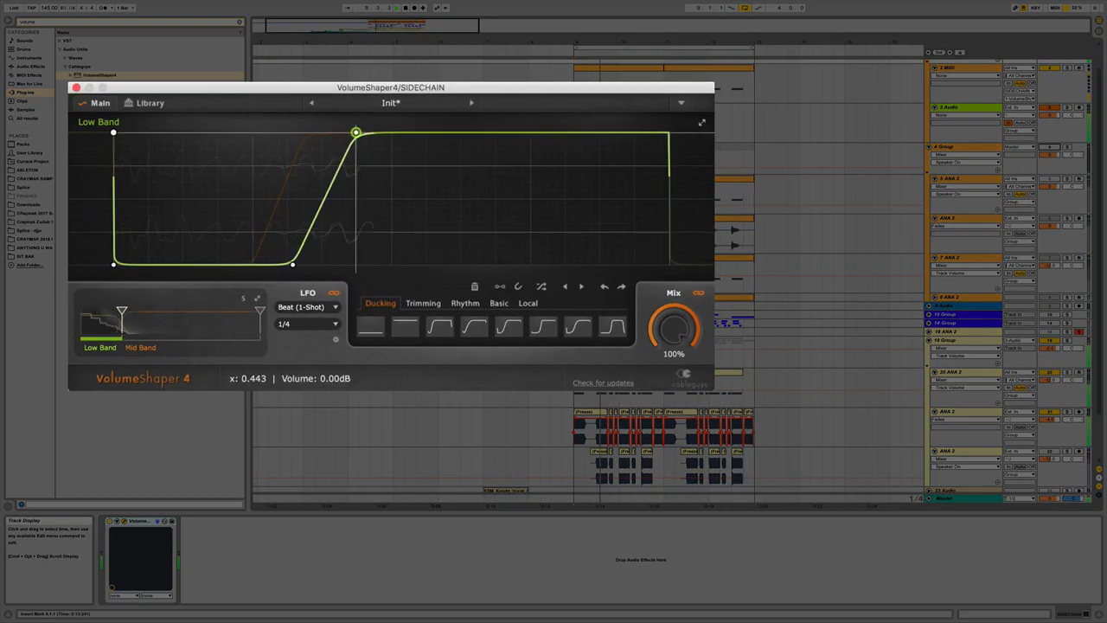
Tune the Low Band curve's rise later by ear, with its upper point at x 0.467 and 0 dB.
drag(363, 133, 370, 132)
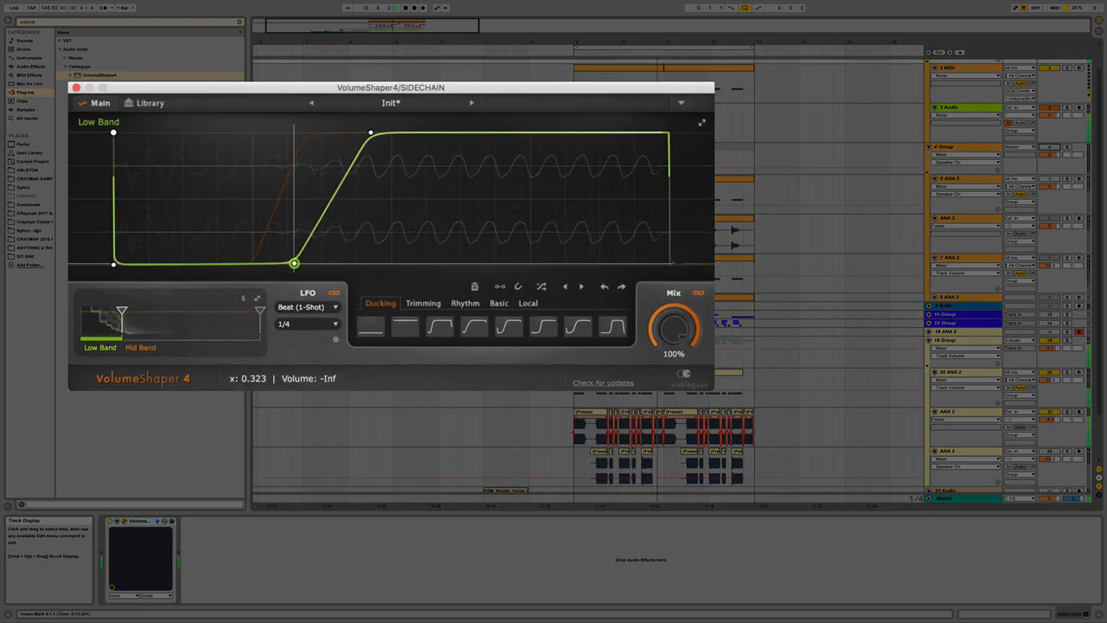
drag(293, 264, 116, 259)
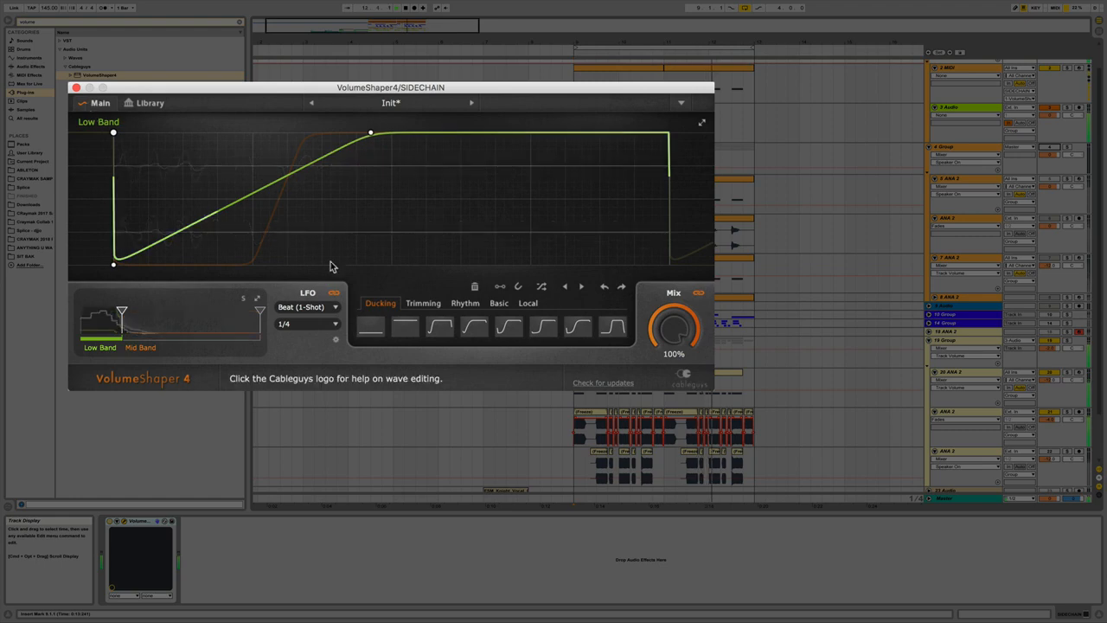
drag(302, 168, 329, 265)
drag(371, 135, 373, 132)
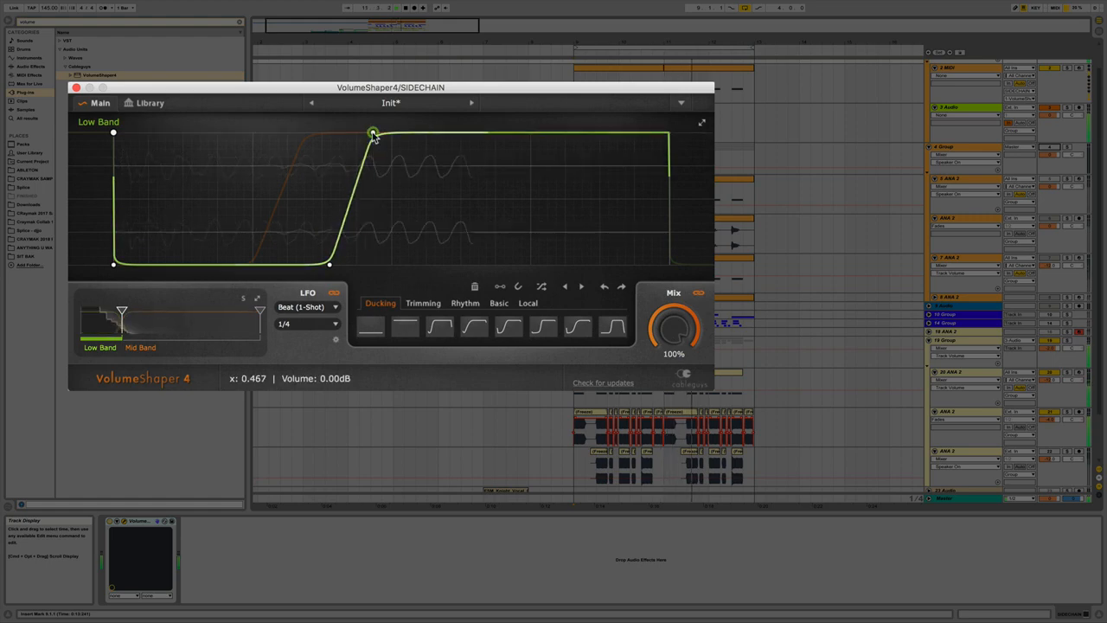
drag(330, 265, 314, 265)
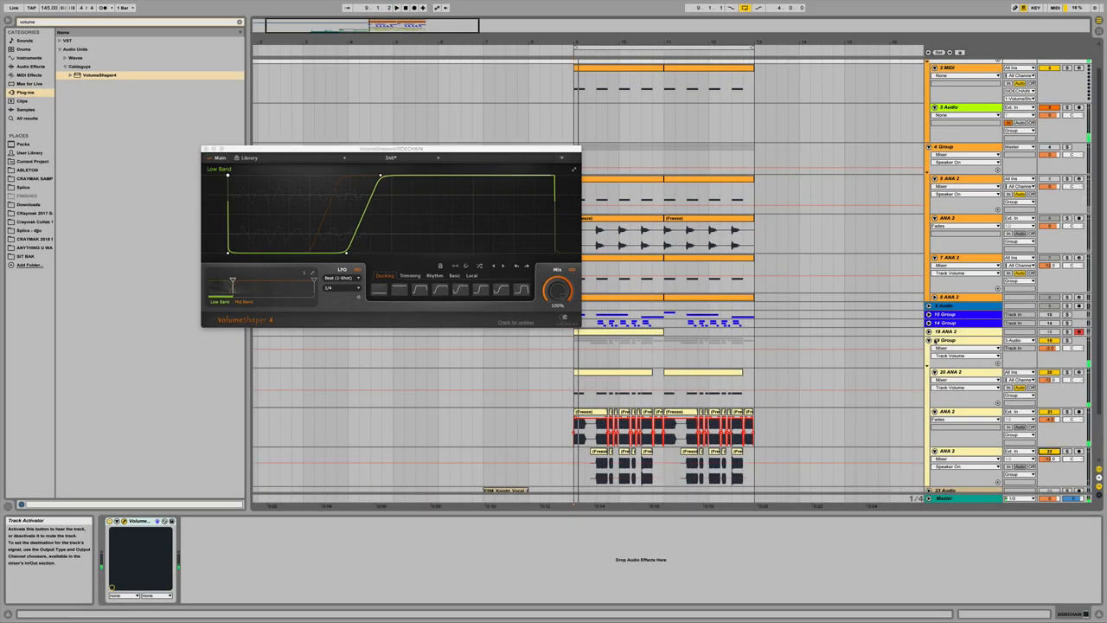
Restore all tracks to active without solo and fold 19 Group, 4 Group and the SIDECHAIN group.
click(931, 340)
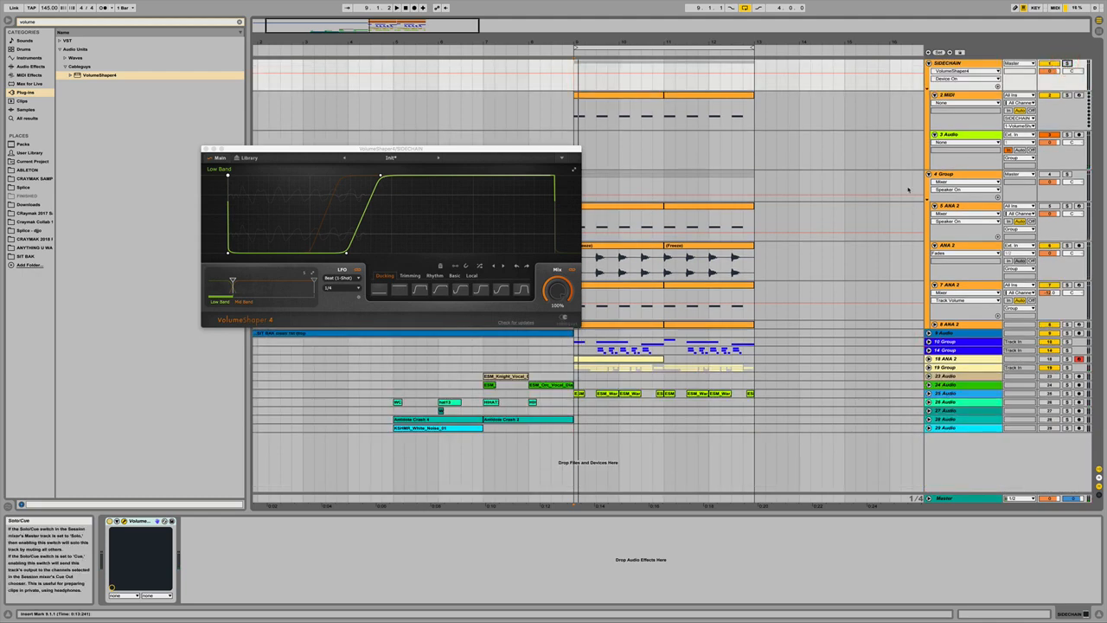
click(930, 174)
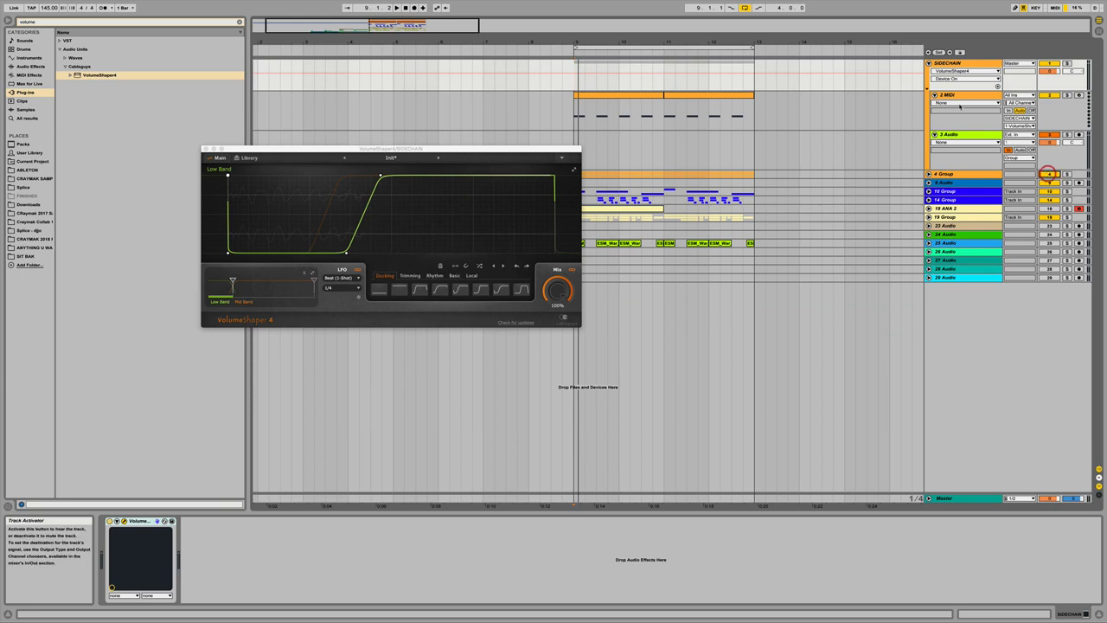
click(930, 63)
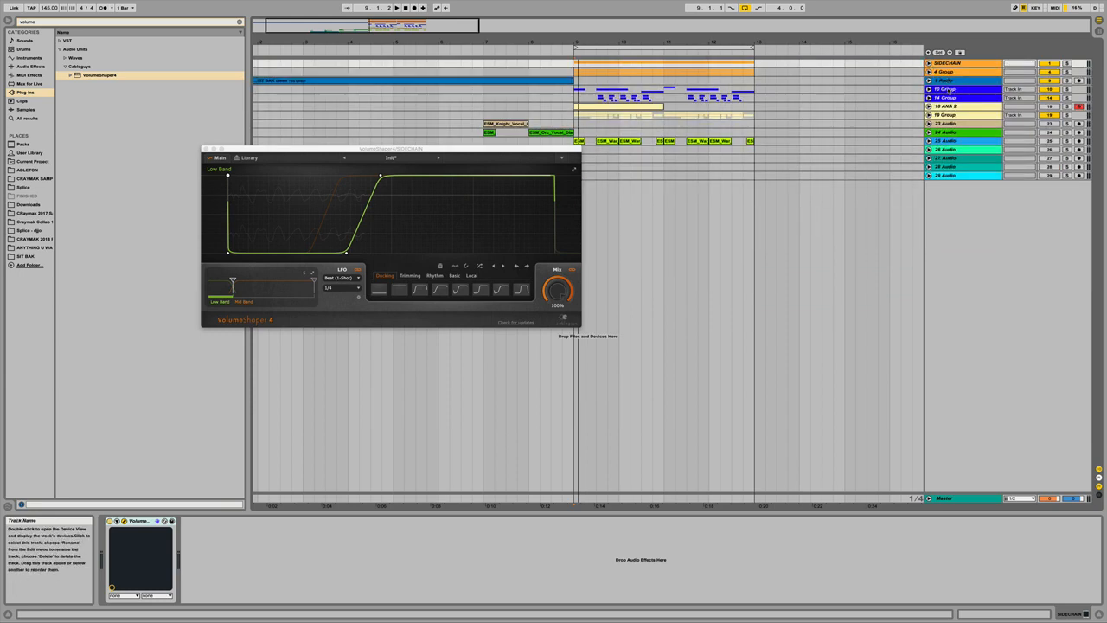
Rename 10 Group as BASSES and 14 Group as WONKY BASSES.
click(948, 89)
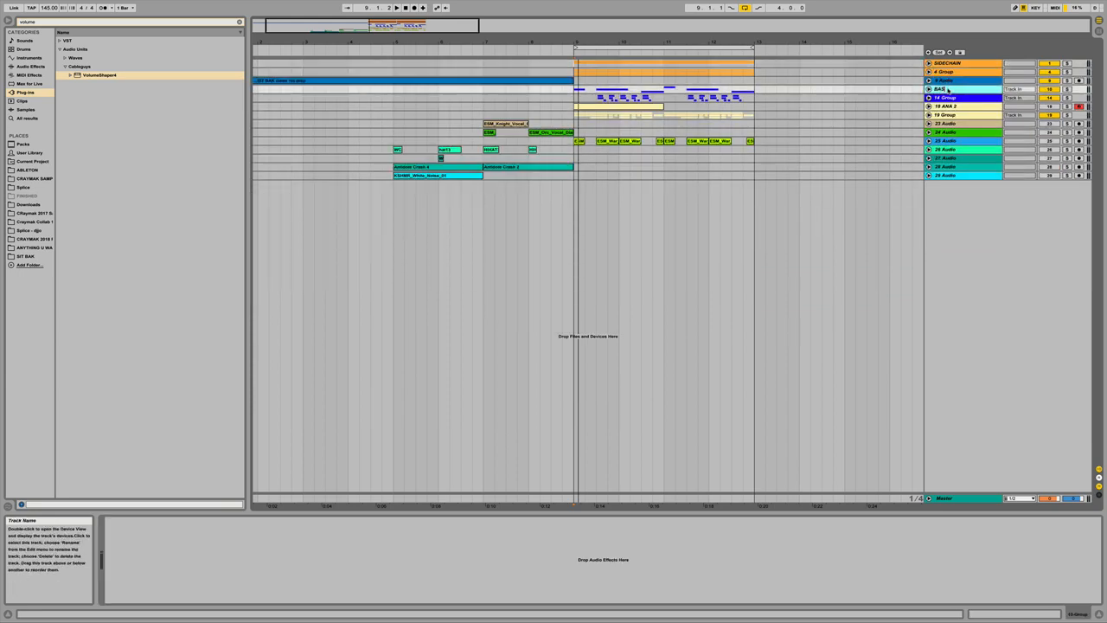
click(949, 100)
key(ctrl+r)
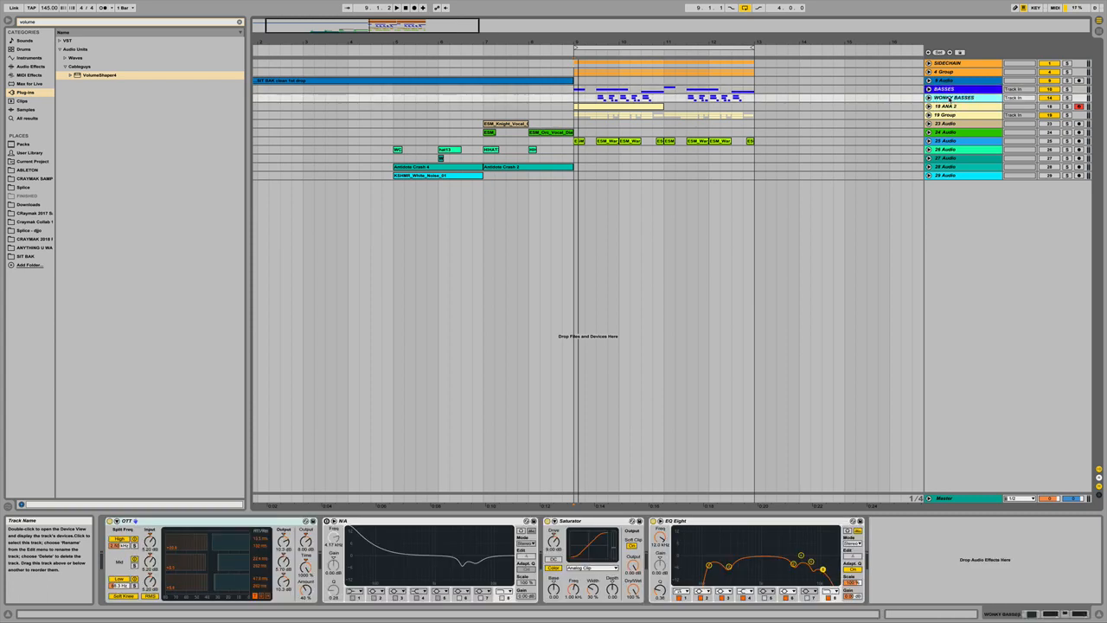
Delete the 18 ANA 2 track and rename 19 Group as SUB.
click(950, 106)
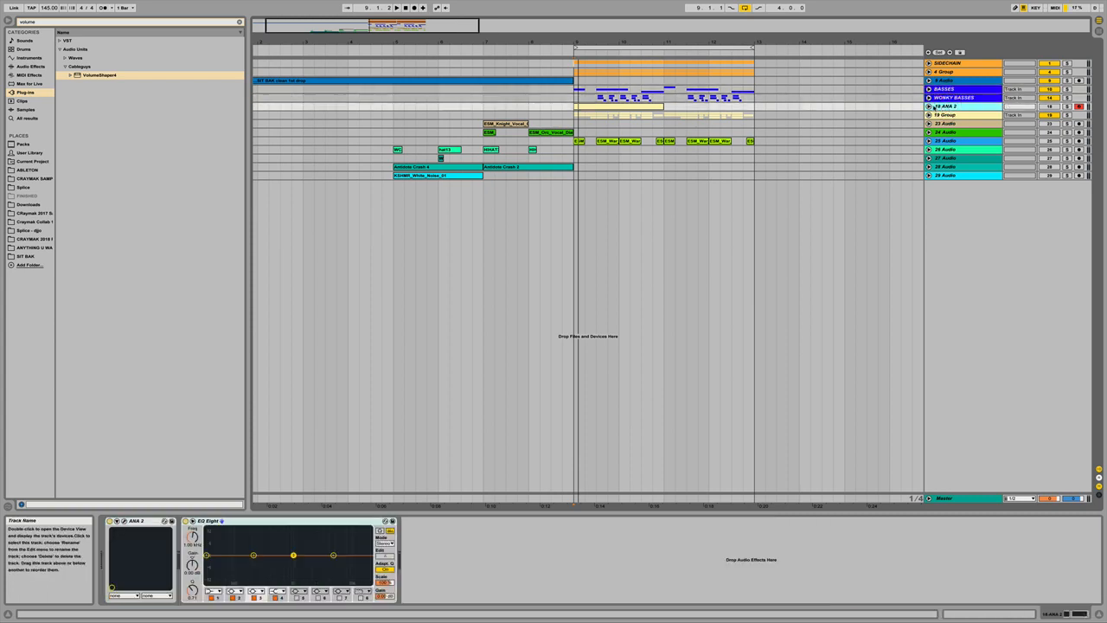
click(930, 107)
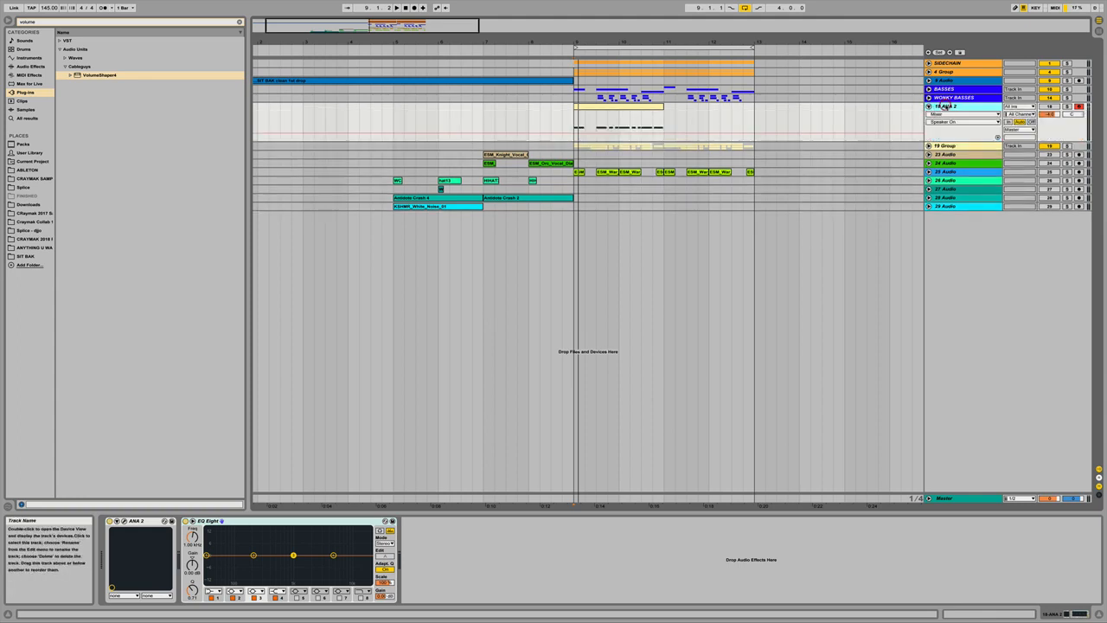
key(Delete)
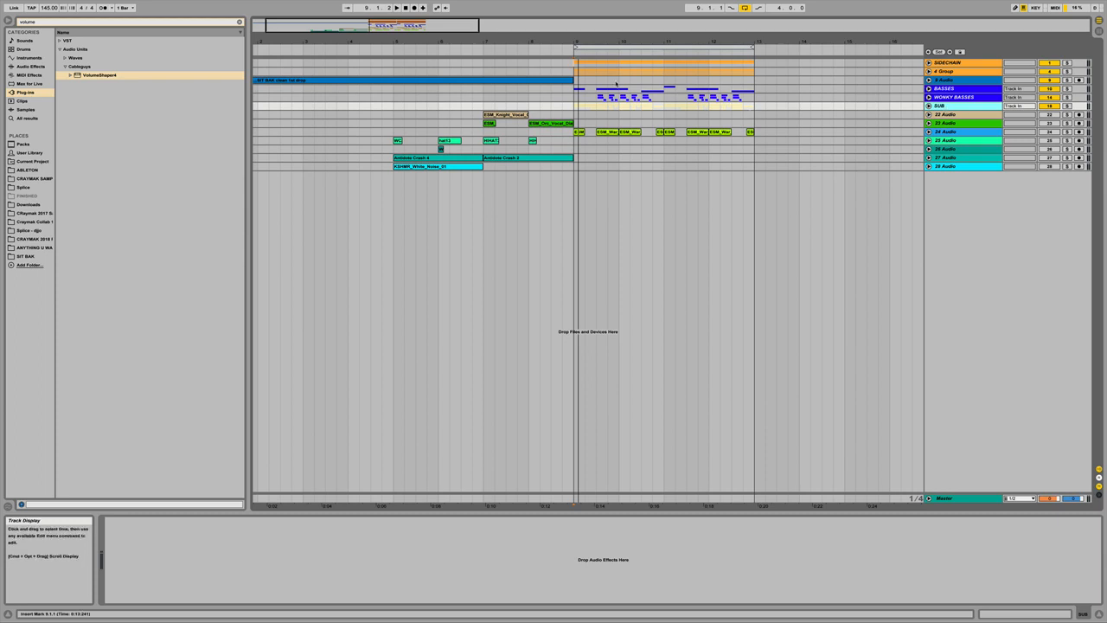
Rename the 5 Audio track as SIT BAK, and place 4 Group below it with the name DRUMS.
click(962, 82)
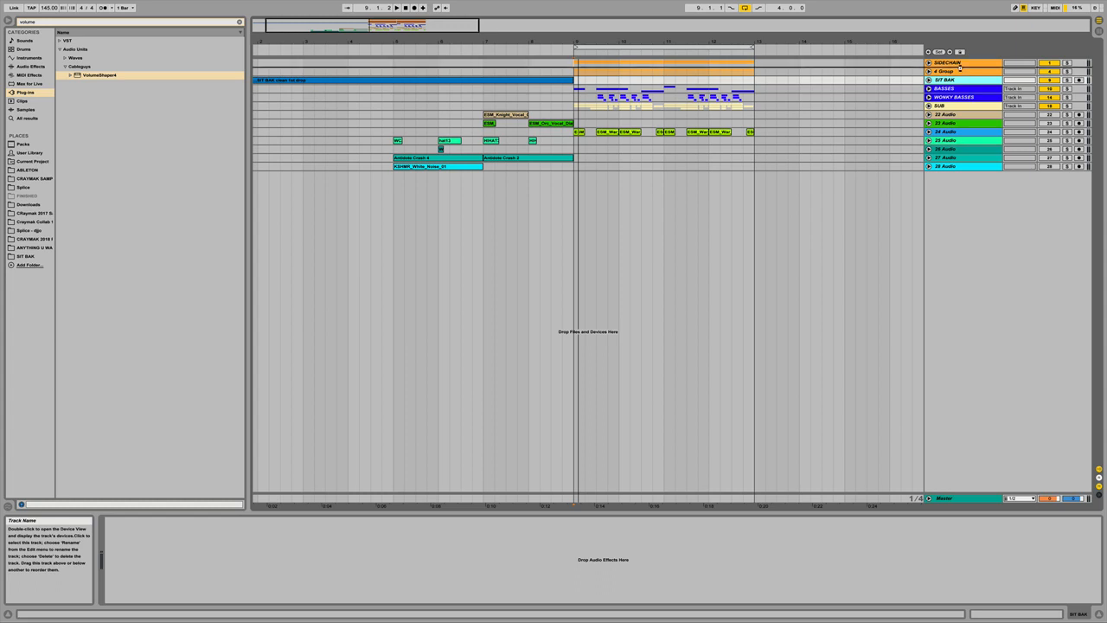
drag(960, 66, 952, 78)
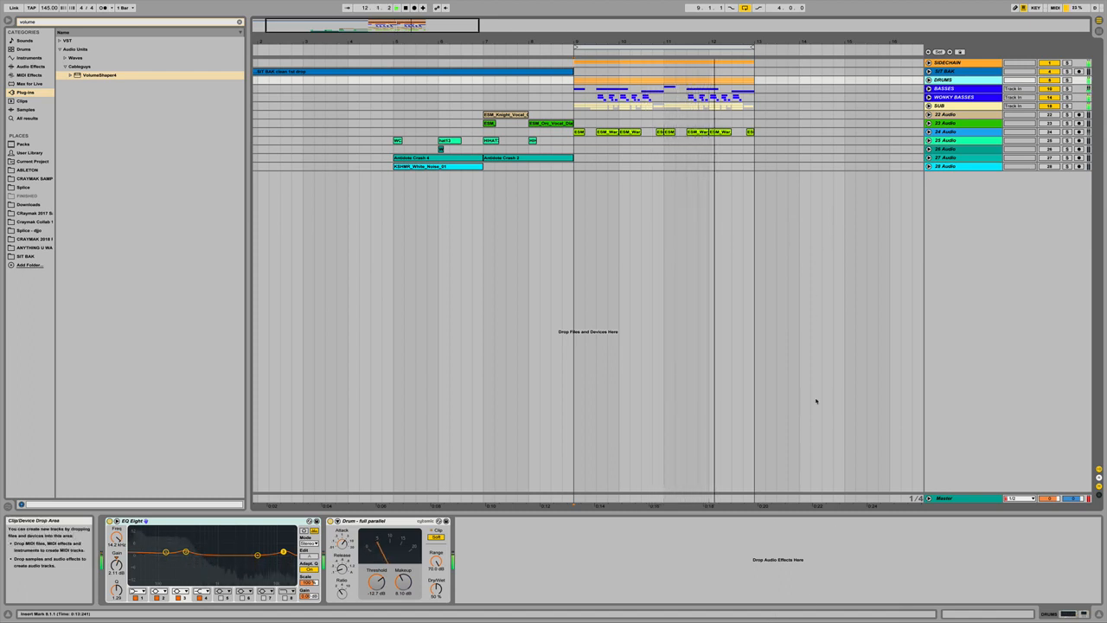
Move the Mid Band curve's rise earlier in SIDECHAIN's VolumeShaper4 and bend its slope slightly downward.
click(947, 63)
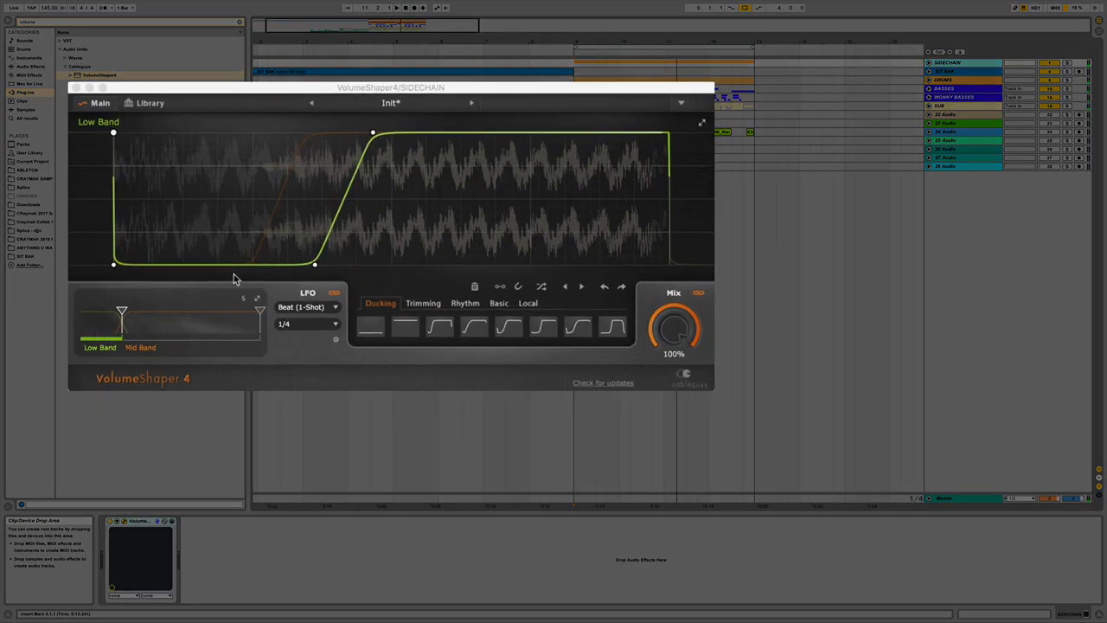
click(198, 309)
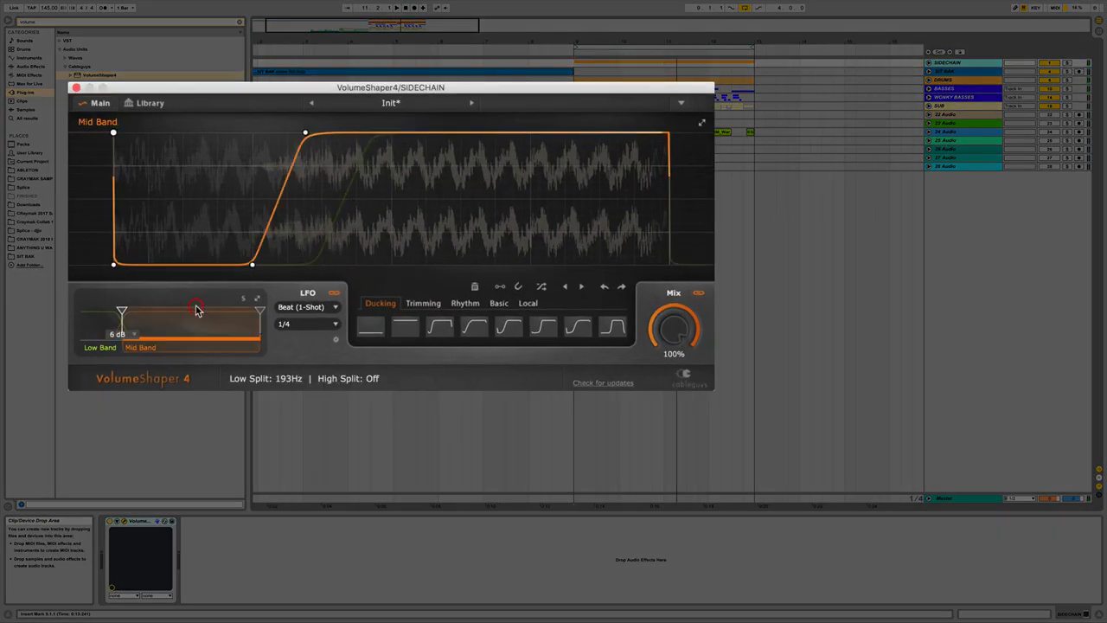
drag(252, 264, 244, 265)
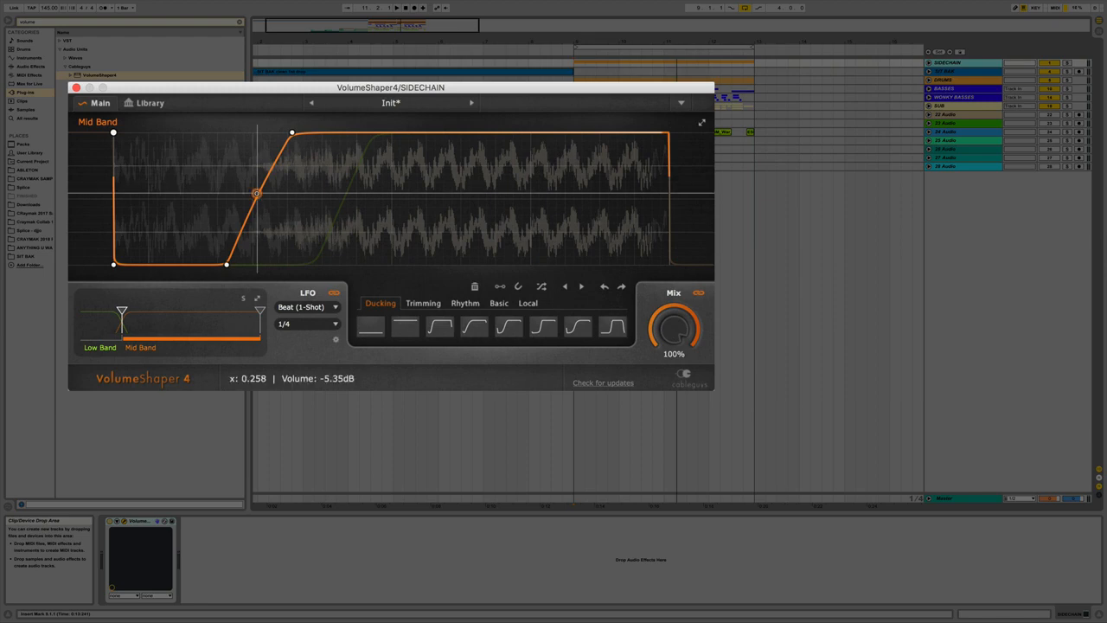
drag(260, 196, 263, 207)
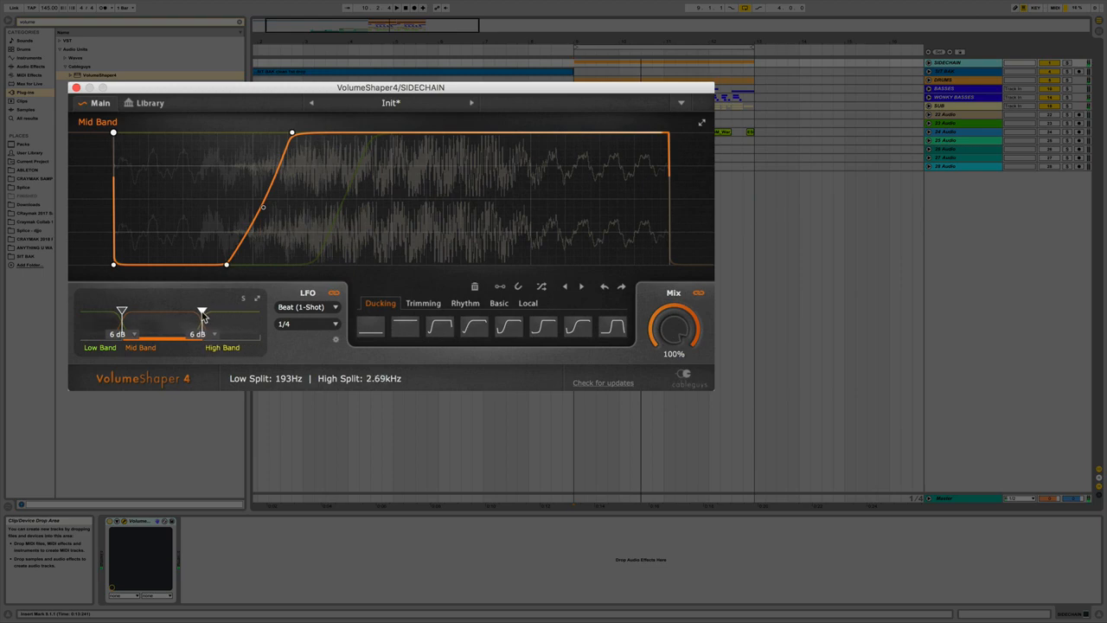
Shape a short ducking curve for the High Band above the 2.69 kHz split, rising earlier than the Mid Band, and close the plug-in window.
click(241, 329)
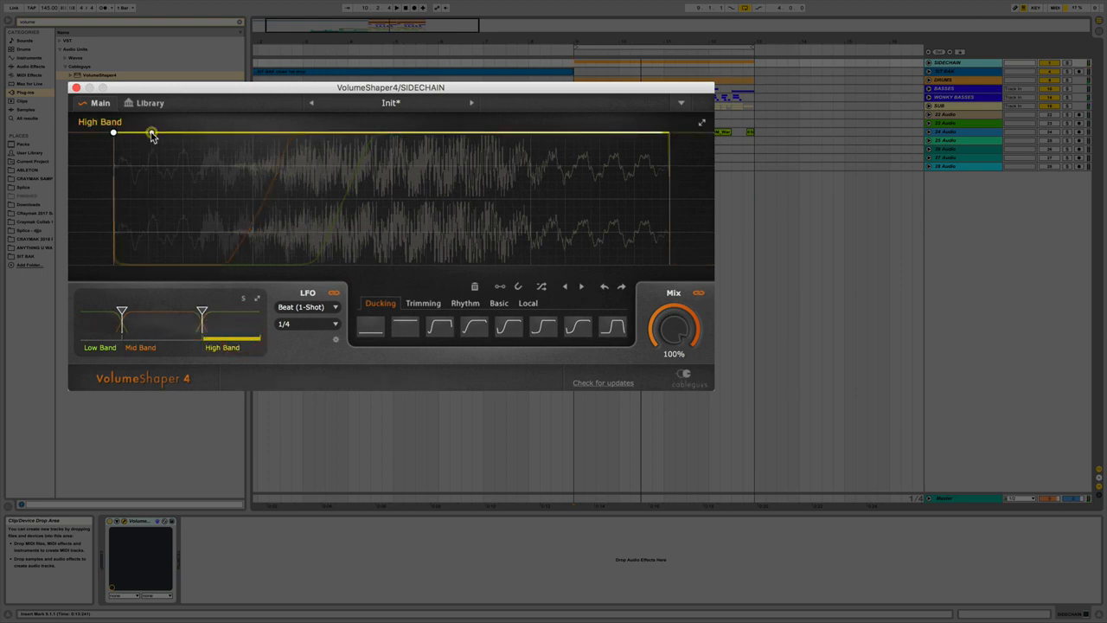
drag(151, 134, 193, 132)
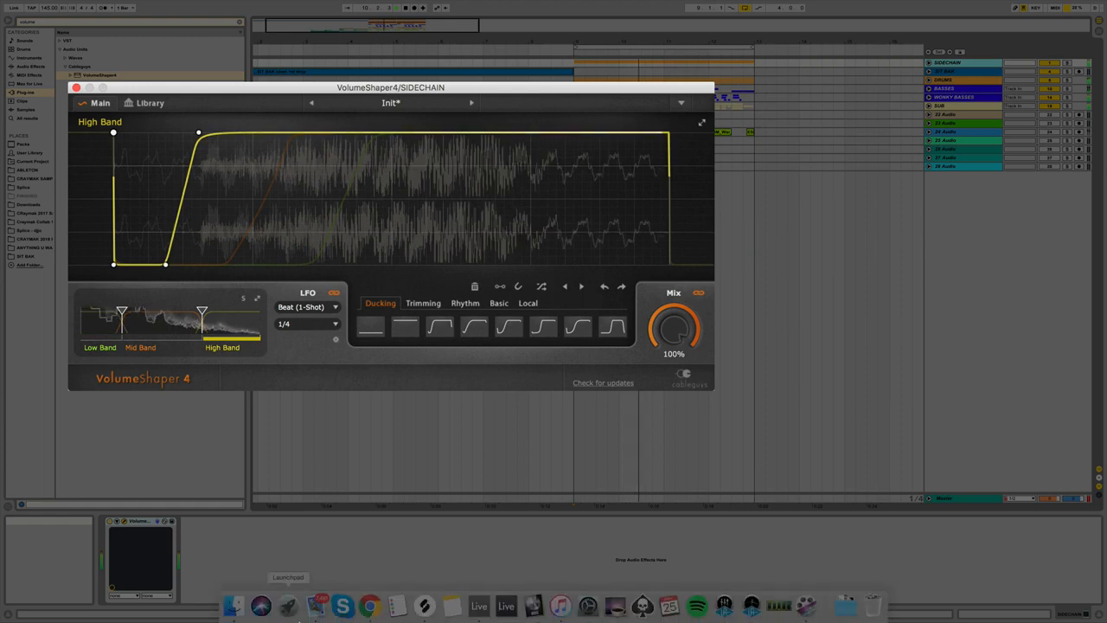
drag(198, 133, 206, 133)
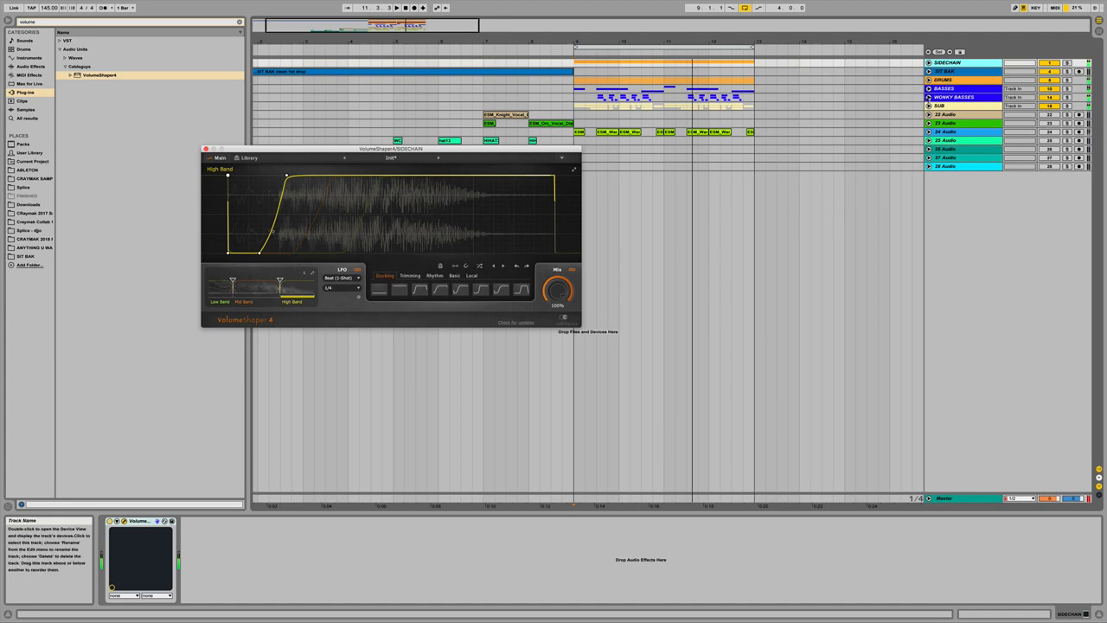
click(206, 149)
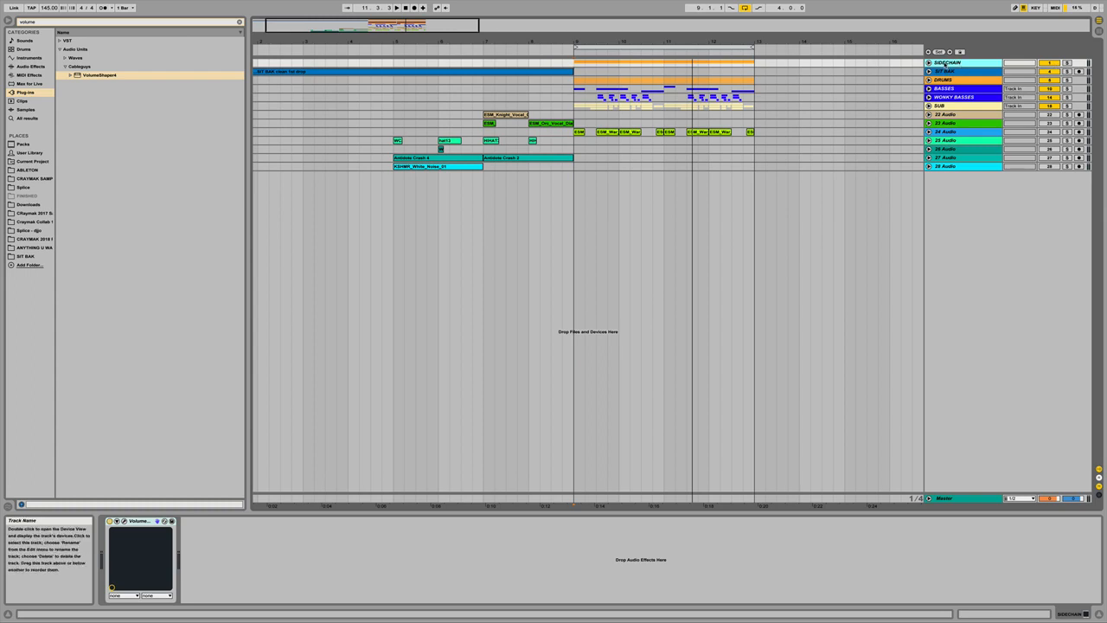
Insert an audio track below the SIDECHAIN group with an EQ Eight and a Compressor whose sidechain is enabled.
key(ctrl+t)
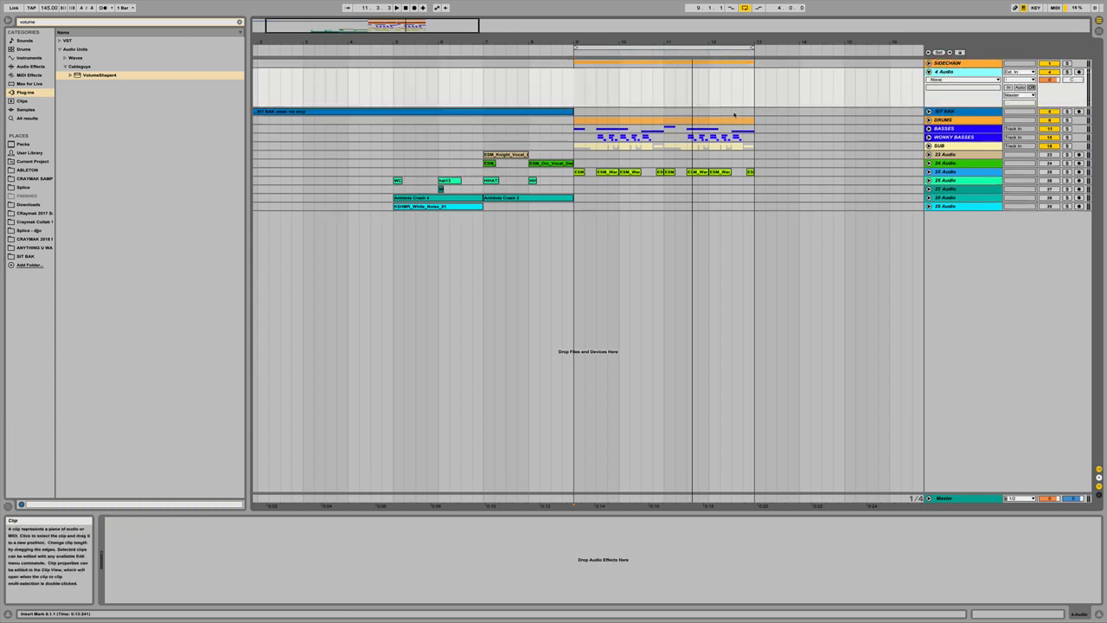
click(28, 67)
click(239, 22)
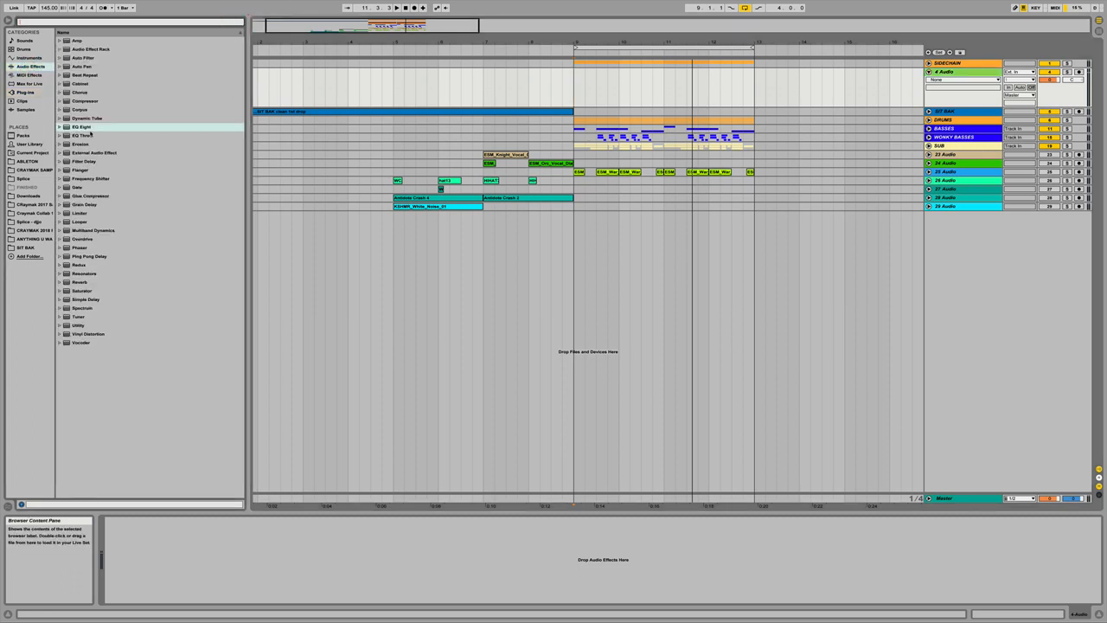
mouse_move(86, 130)
mouse_down()
mouse_move(241, 595)
mouse_move(194, 570)
mouse_up()
drag(87, 103, 108, 130)
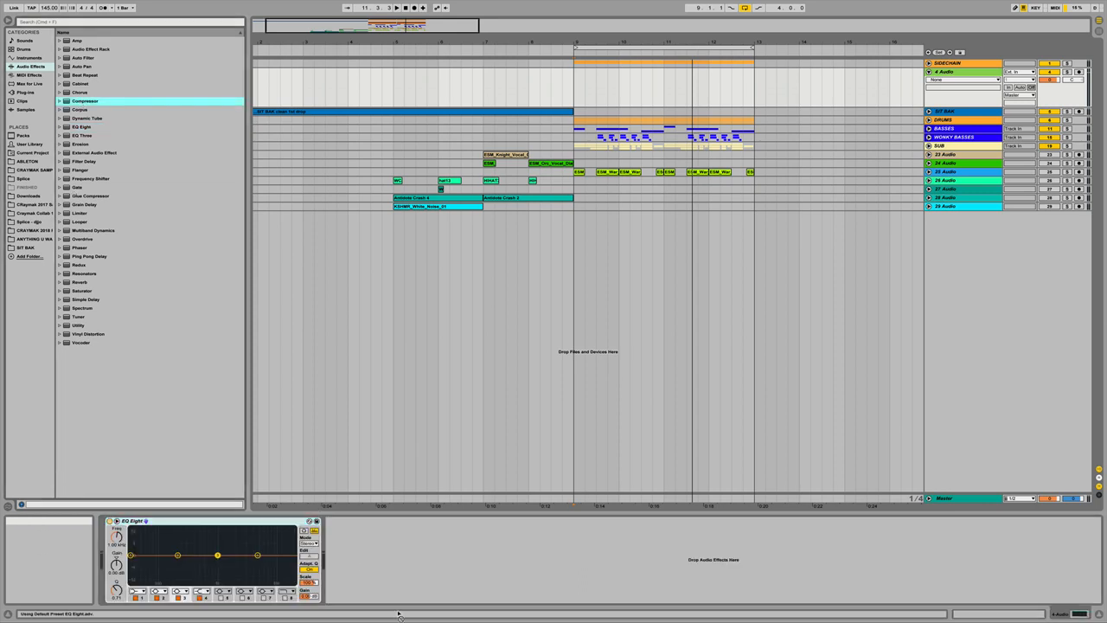
drag(400, 617, 360, 557)
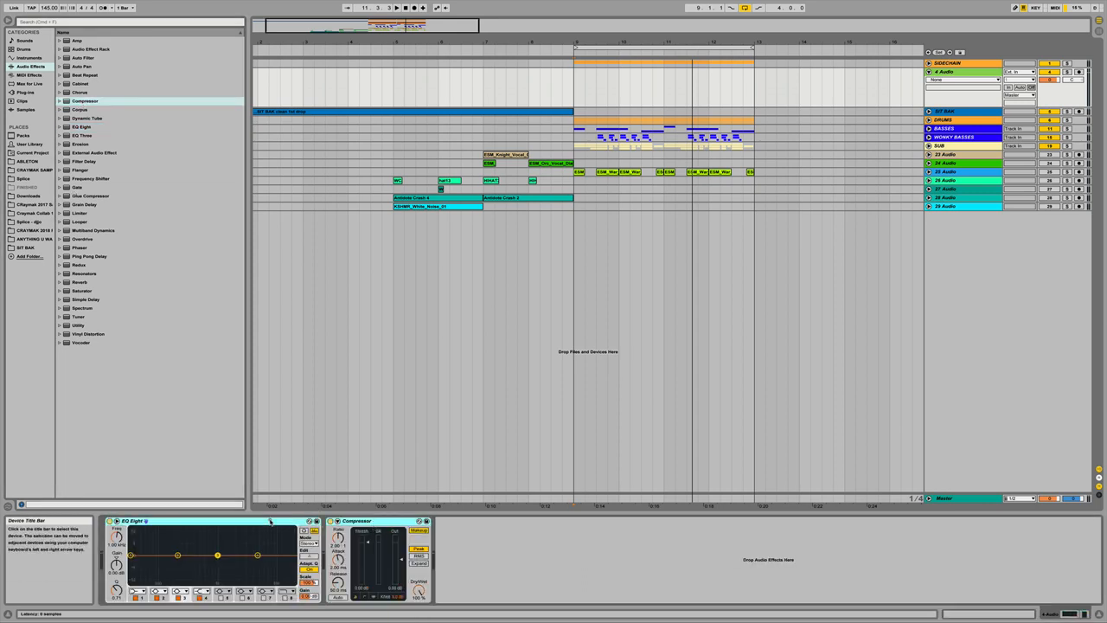
click(338, 521)
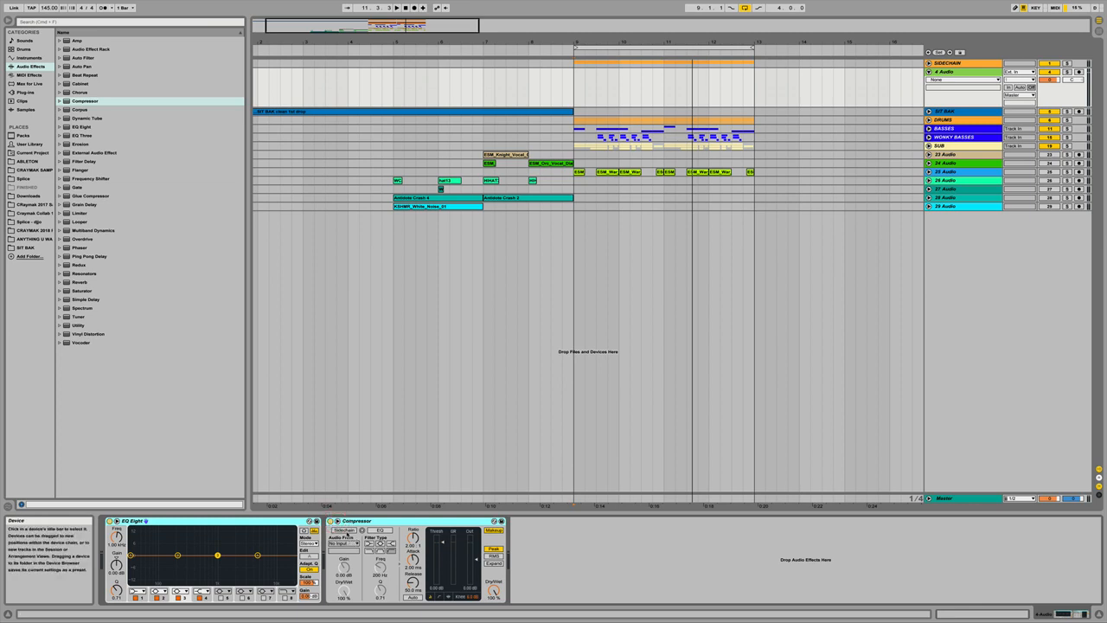
click(345, 530)
Insert a MIDI track below 4 Audio and split the first kick hit off the frozen ANA 2 clip in DRUMS.
click(955, 72)
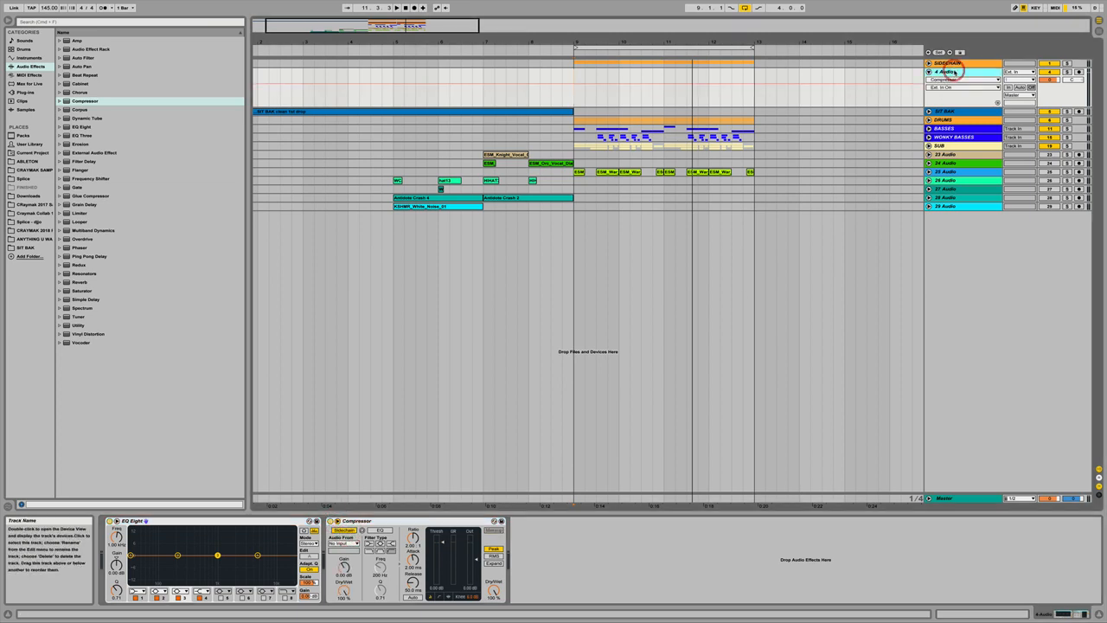
key(super+shift+t)
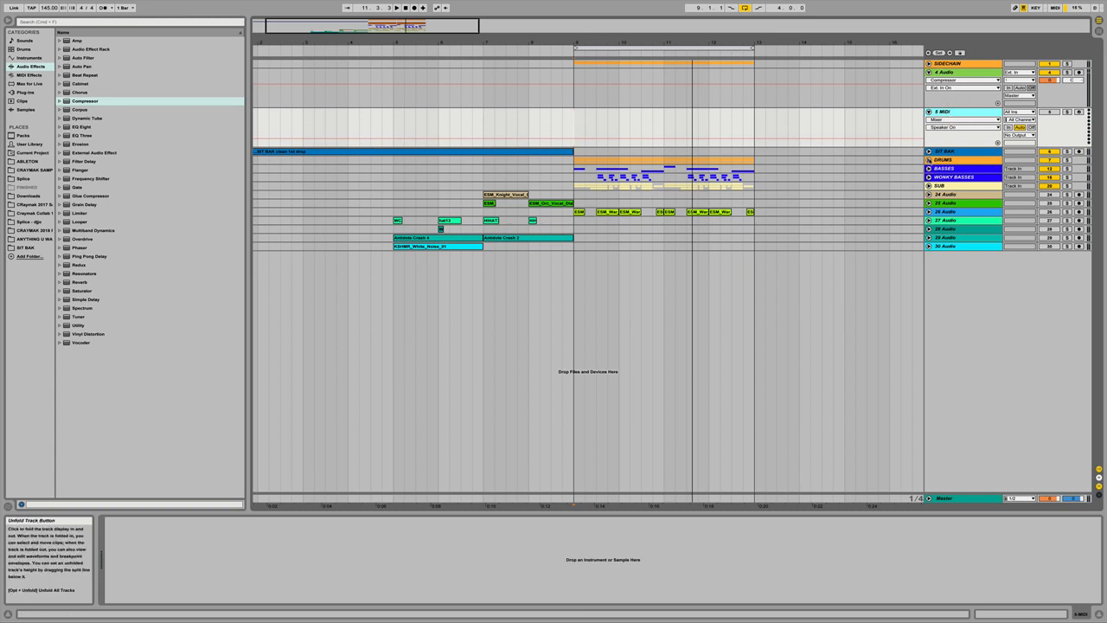
click(929, 160)
click(578, 232)
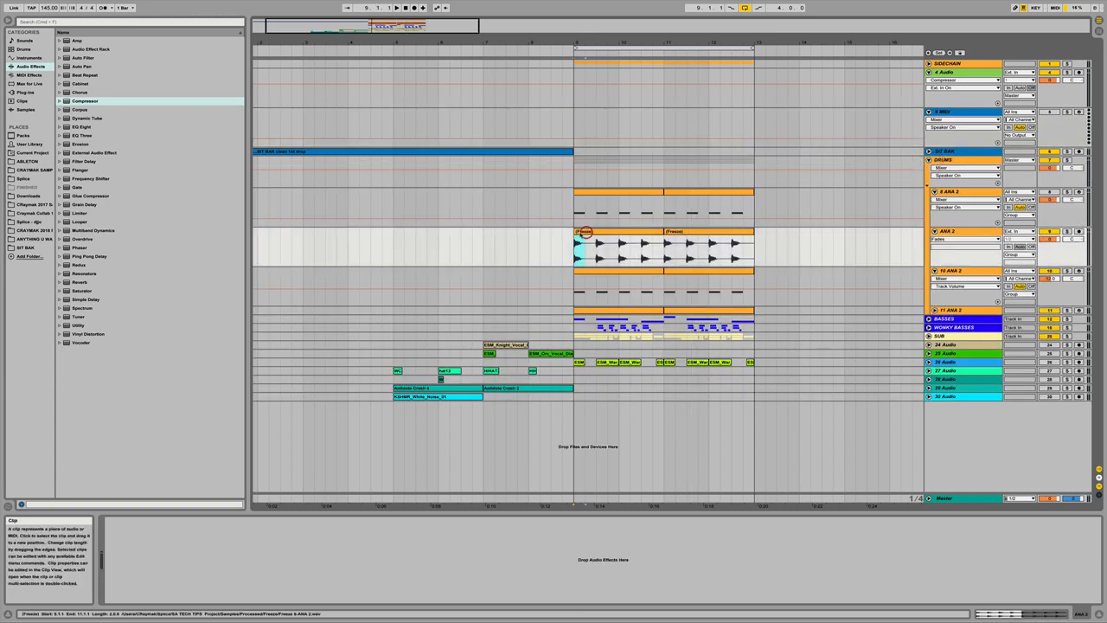
key(super+e)
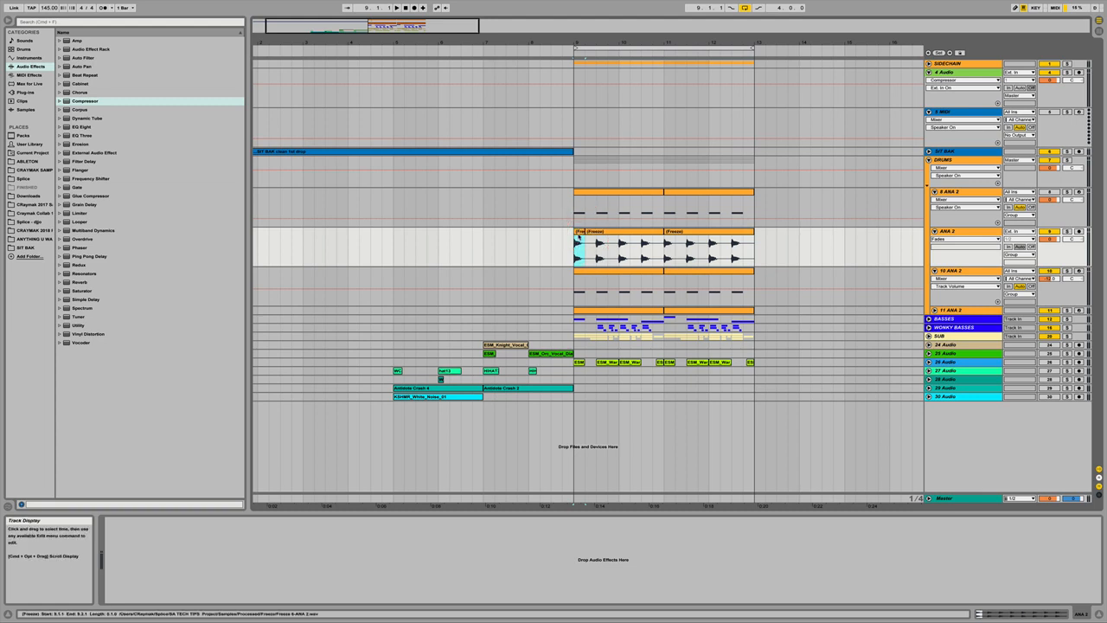
Load the split-off kick clip as a Simpler sample on the new MIDI track.
drag(578, 231, 955, 113)
double_click(955, 112)
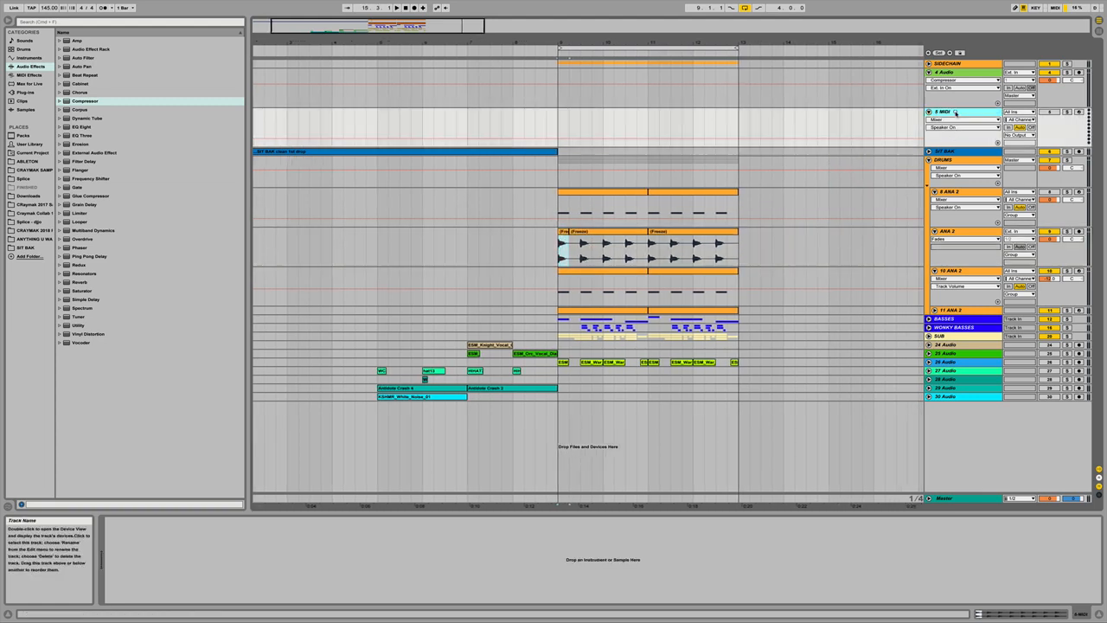
drag(564, 234, 455, 572)
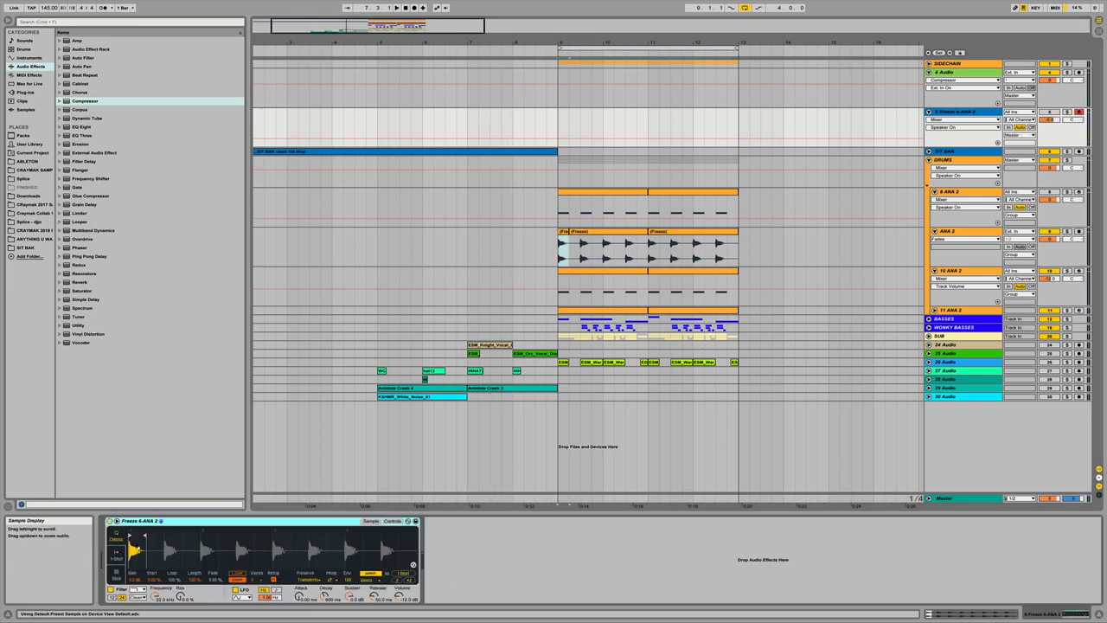
Crop the Simpler sample to the single kick hit and shorten its end to the opening transient.
right_click(135, 548)
click(152, 585)
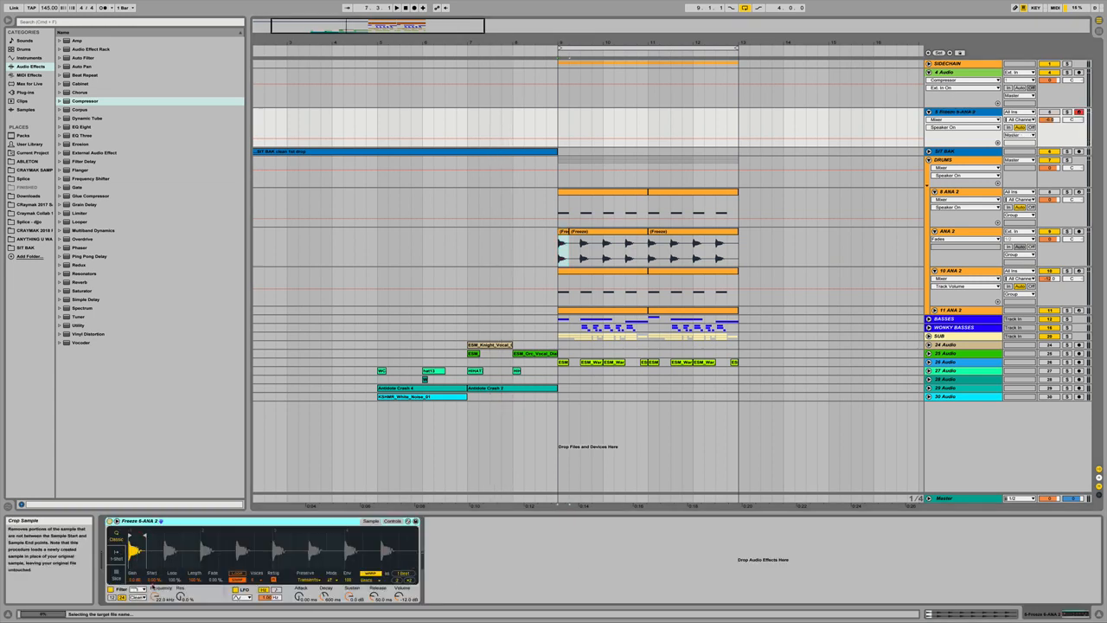
drag(320, 536, 145, 536)
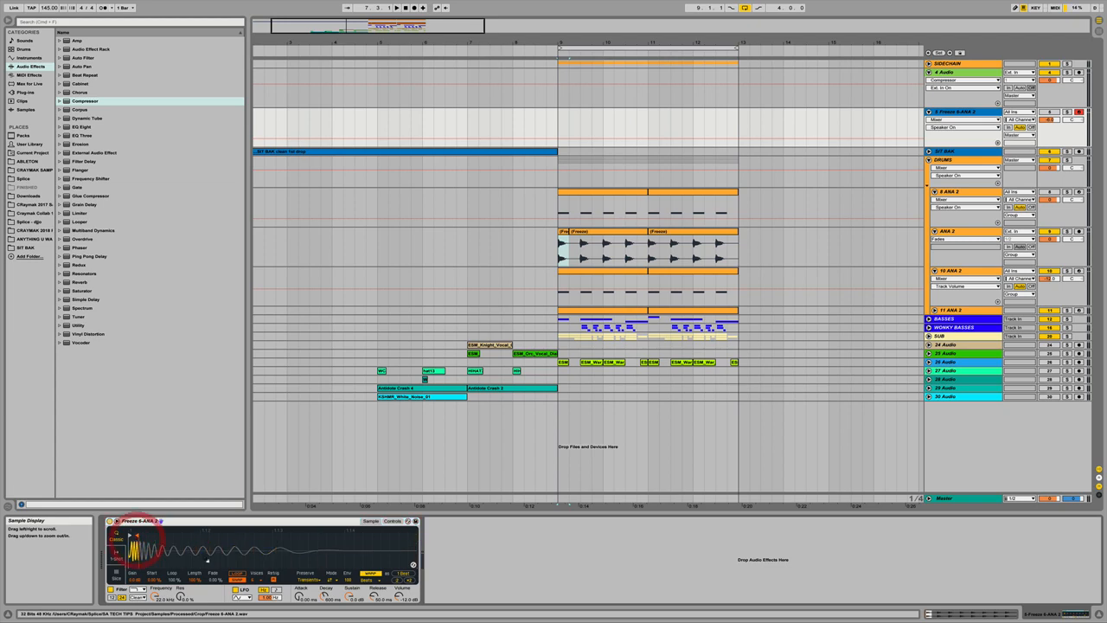
Turn off Snap and Warp for the kick sample in Simpler.
click(238, 574)
click(238, 580)
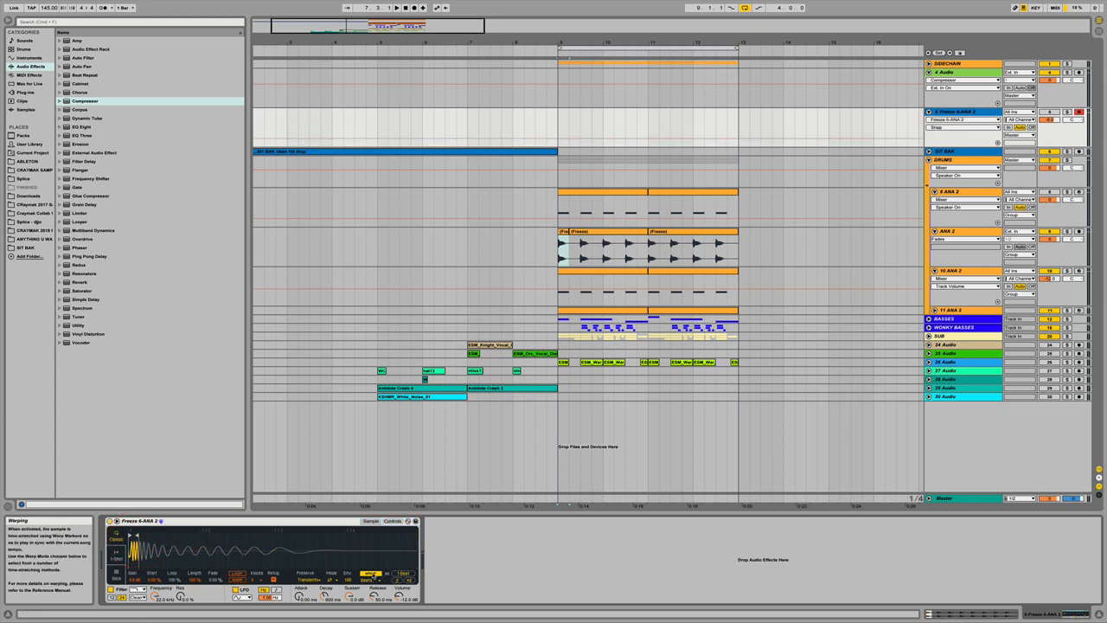
click(371, 573)
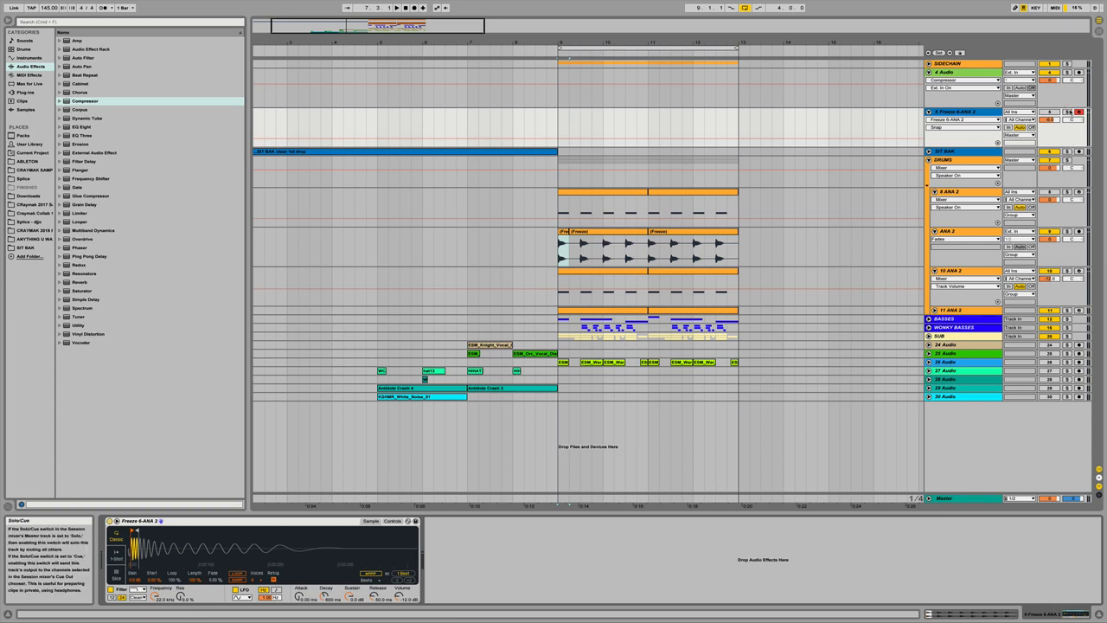
Solo the Freeze 6-ANA 2 track and copy the trigger MIDI clips from the SIDECHAIN group onto it from bar 9.
click(1068, 113)
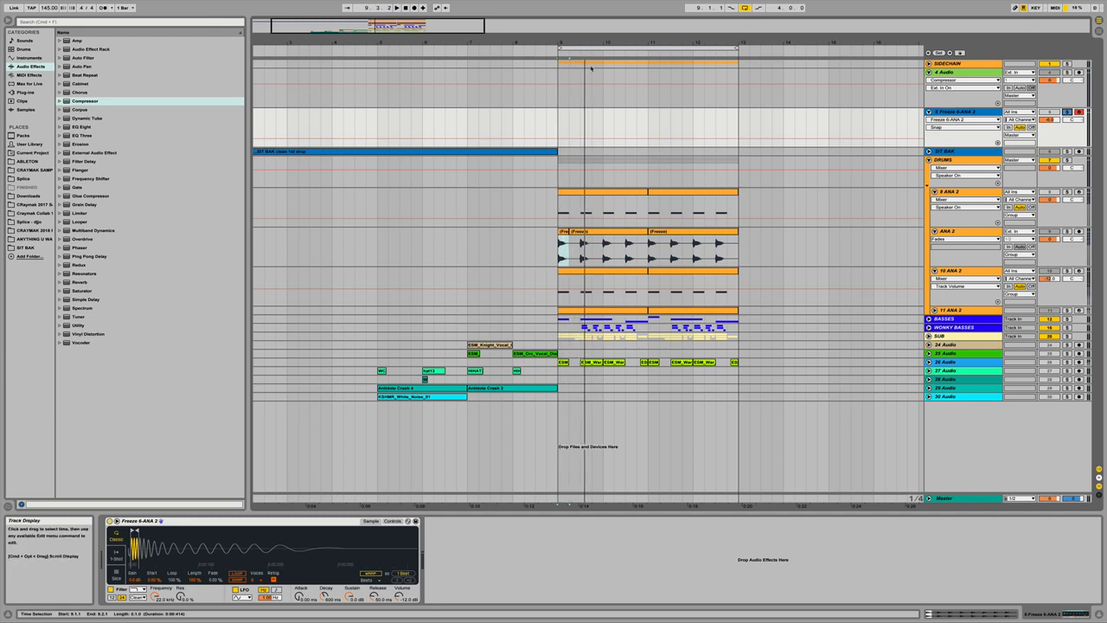
click(930, 63)
drag(585, 96, 585, 234)
key(super+d)
click(588, 217)
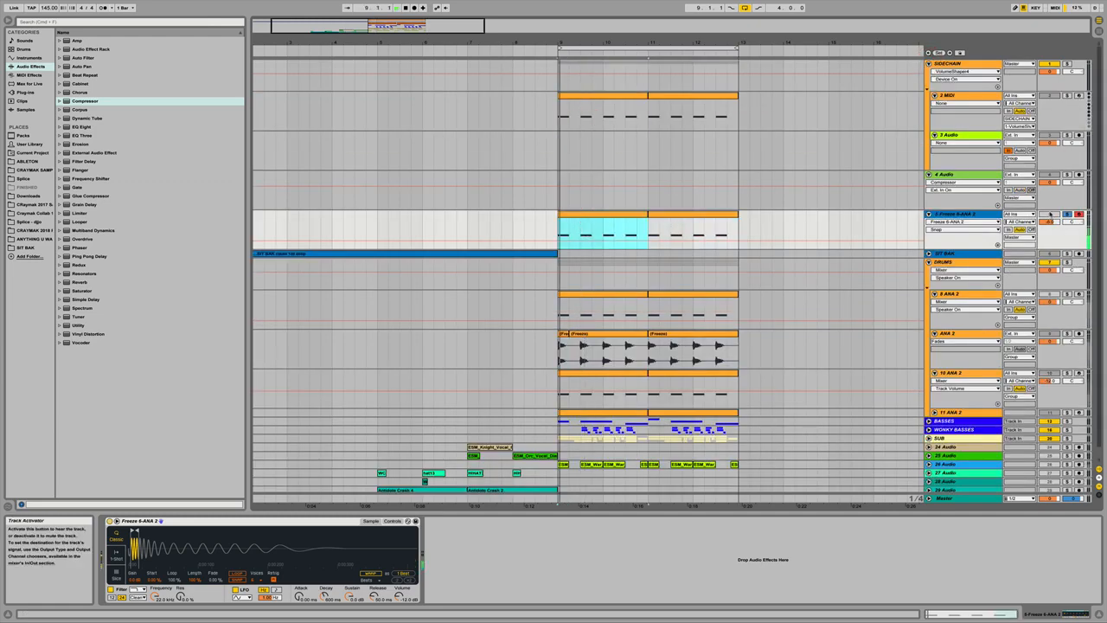
Play the soloed kick trigger, extend the sample's end slightly and raise Simpler's volume to 0 dB.
key(space)
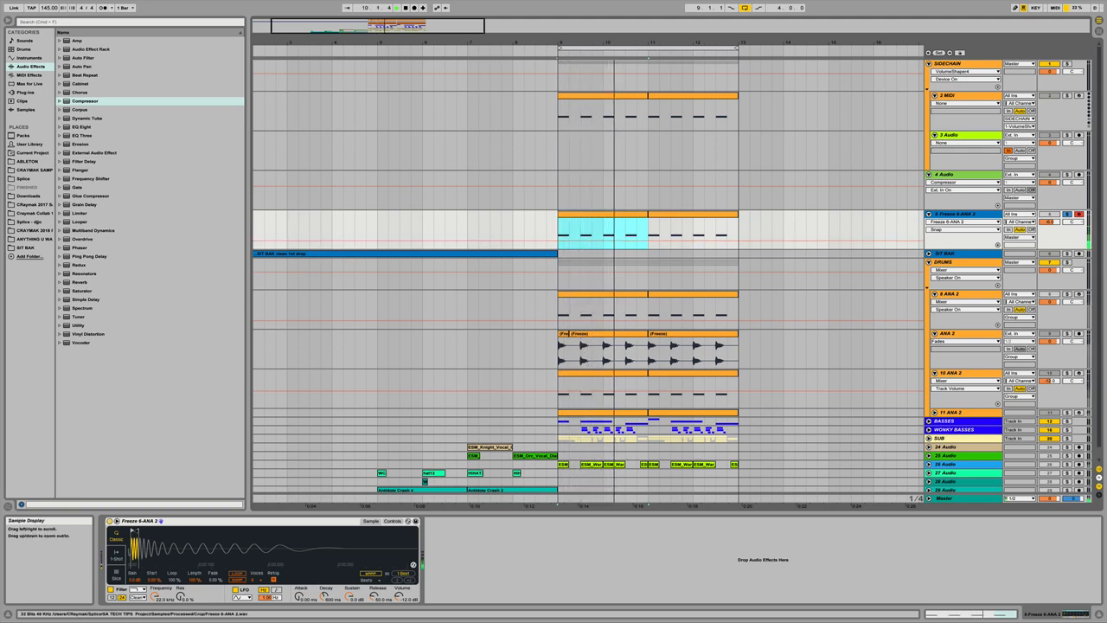
drag(137, 531, 146, 531)
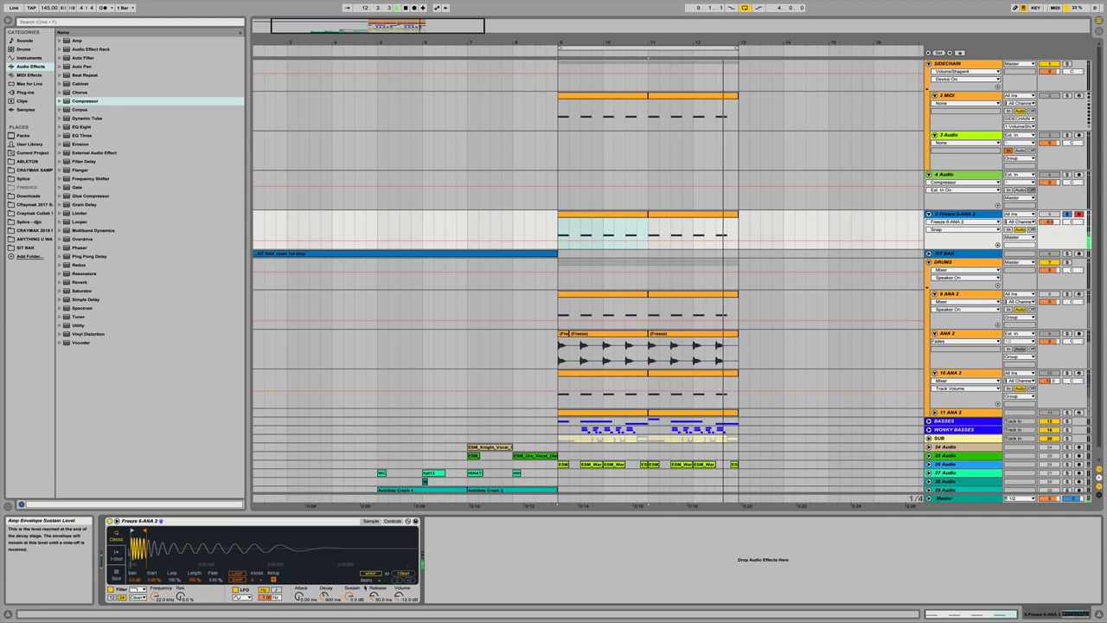
drag(399, 596, 399, 589)
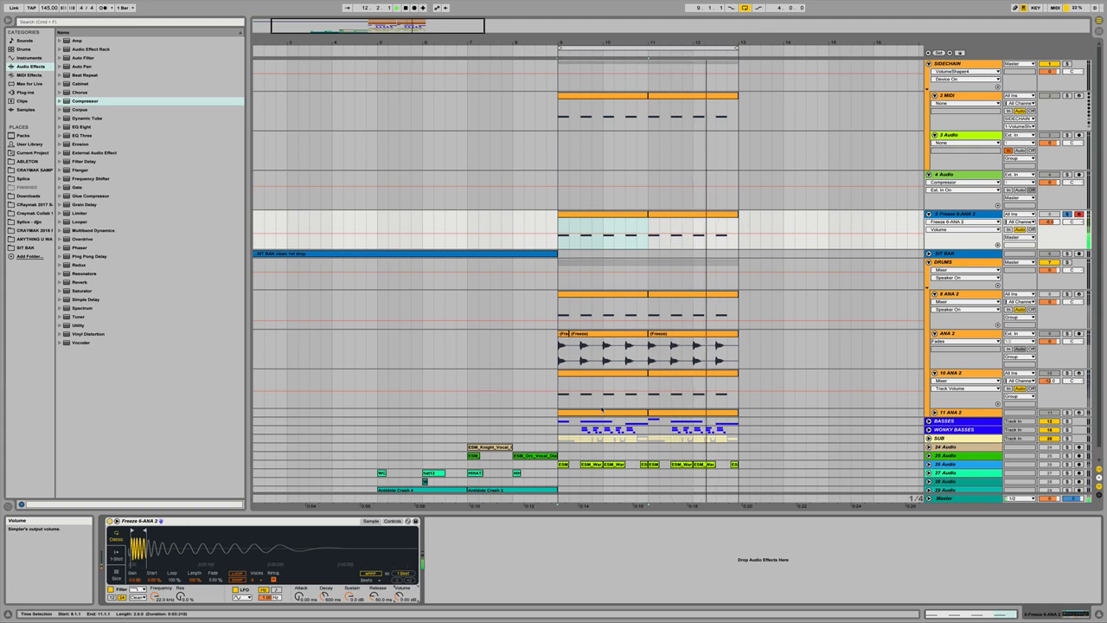
Take the kick trigger track out of solo, fold it, and show the 4 Audio track's devices.
click(1051, 221)
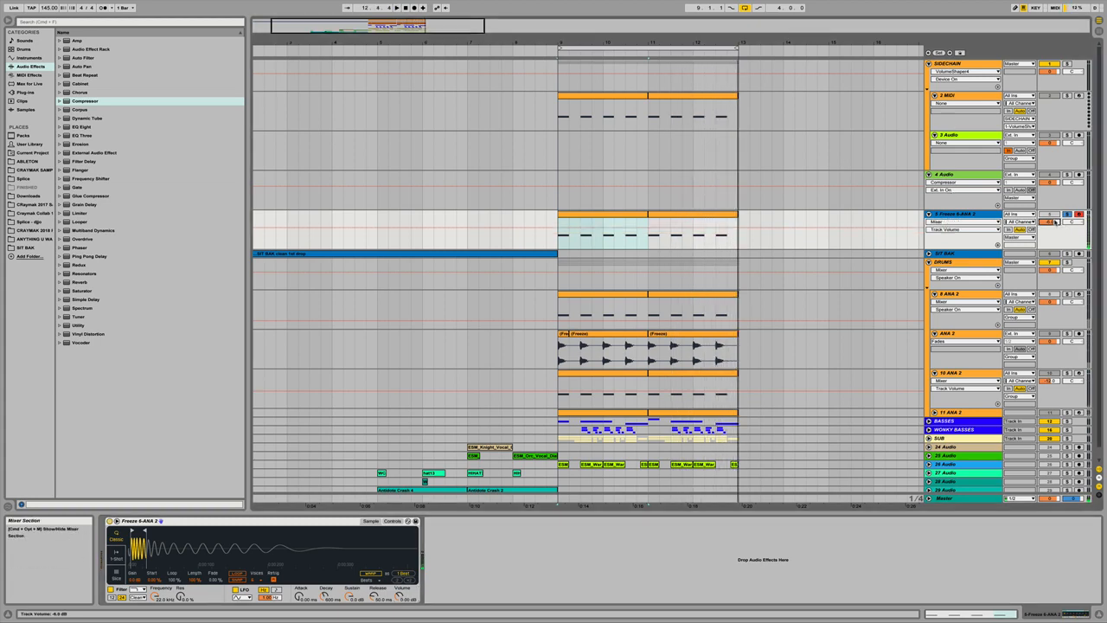
click(930, 213)
click(945, 175)
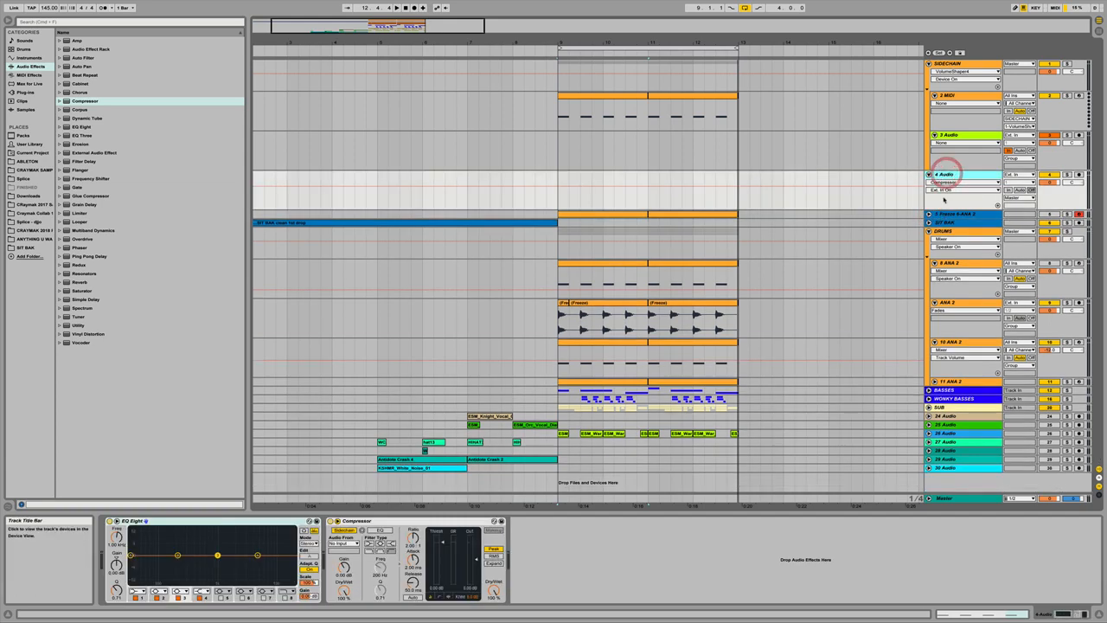
Group the 4 Audio track with the kick trigger track, and rename the existing SIDECHAIN group to SIDECHAIN VOLUME.
right_click(946, 214)
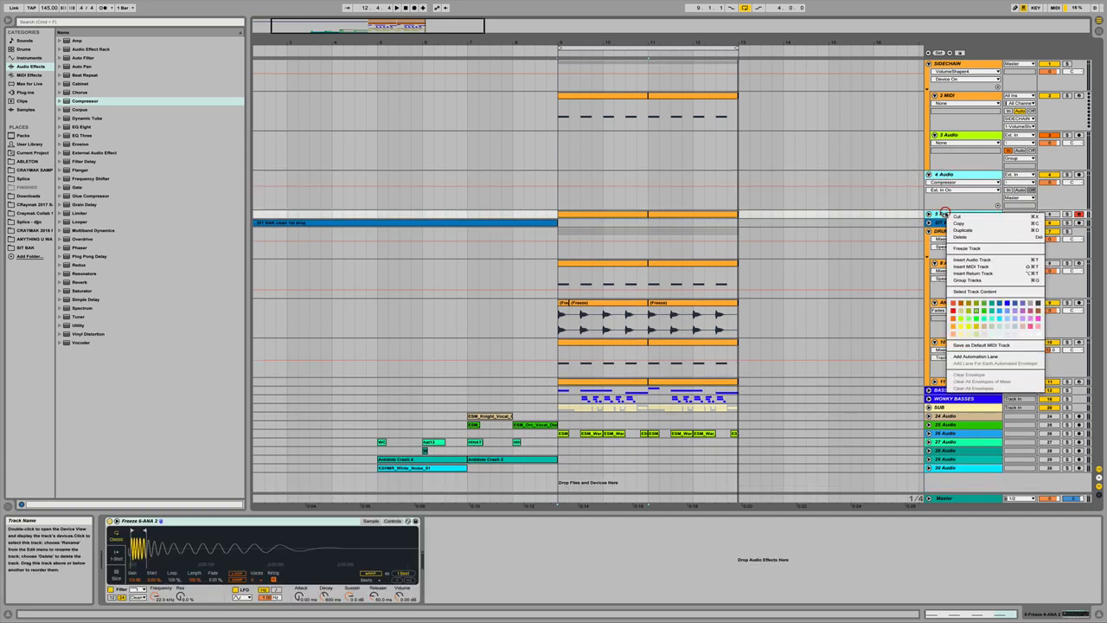
click(968, 279)
click(959, 64)
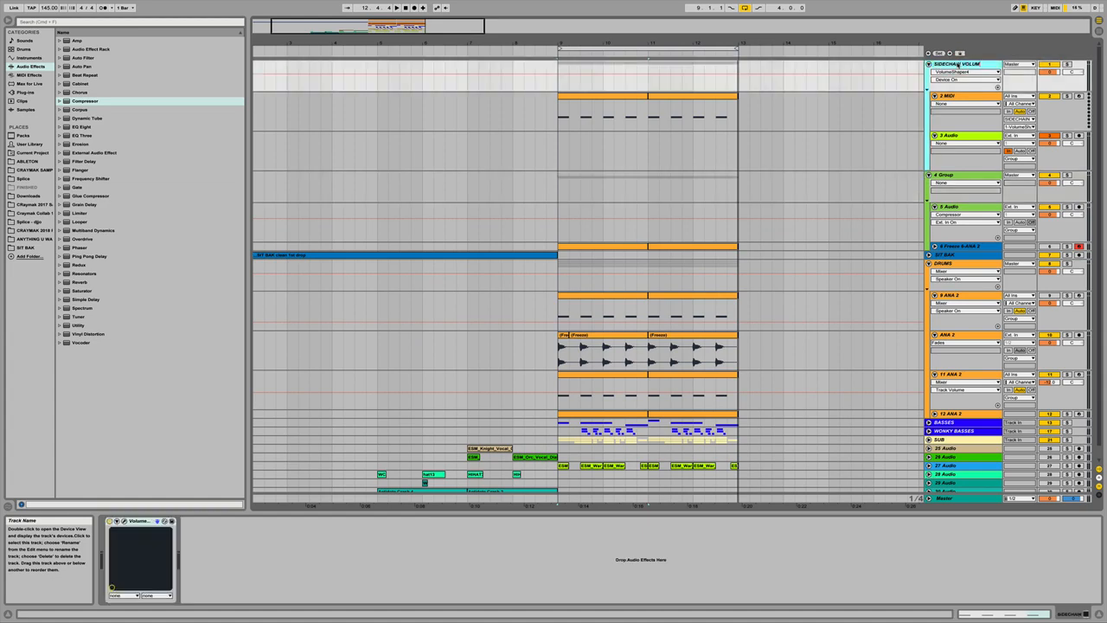
text(E)
key(Return)
Rename the new group holding the compressor and kick trigger tracks to SIDECHAIN ABLETON.
click(953, 176)
key(super+r)
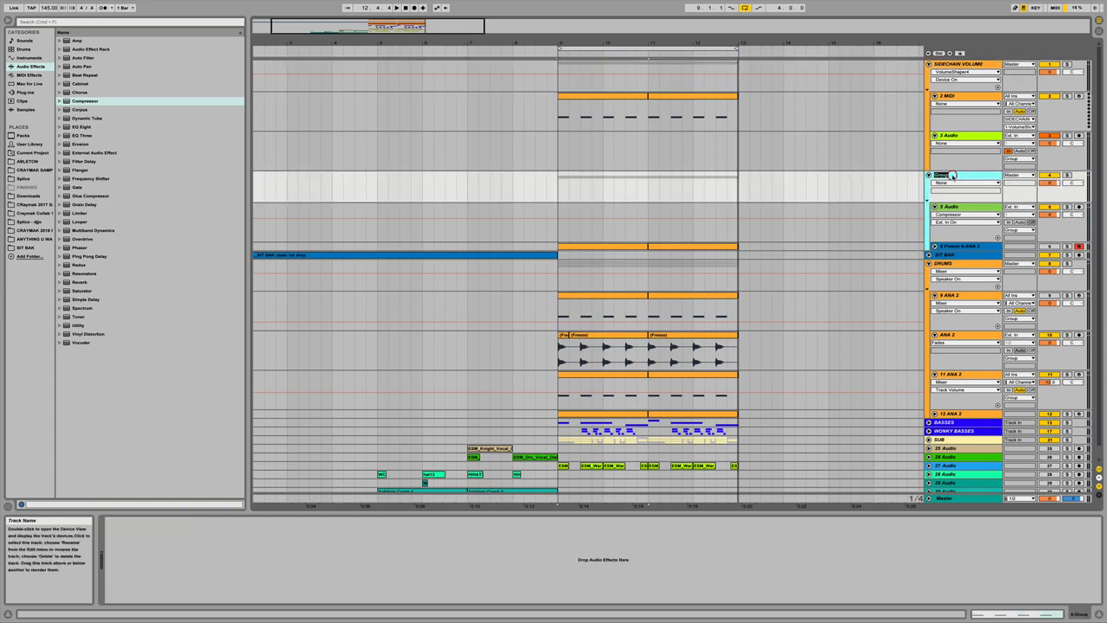
text(SIDECHAIN ABLETON)
key(Return)
Set the 5 Audio track's Compressor sidechain input to 6-Freeze 6-ANA 2 and its attack to 0.01 ms.
click(961, 209)
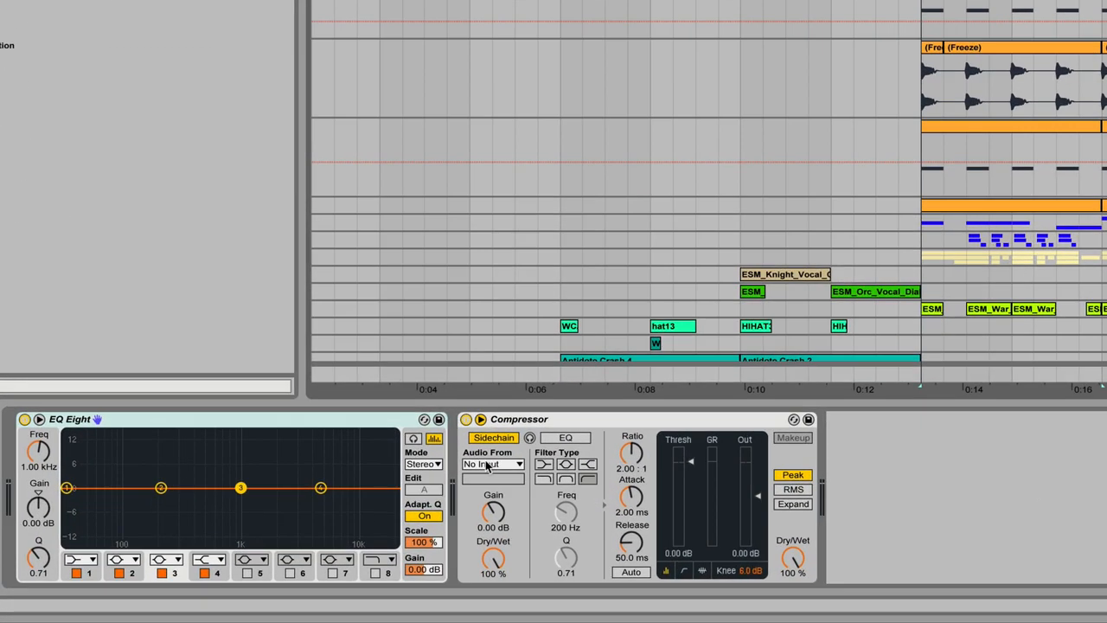
click(394, 516)
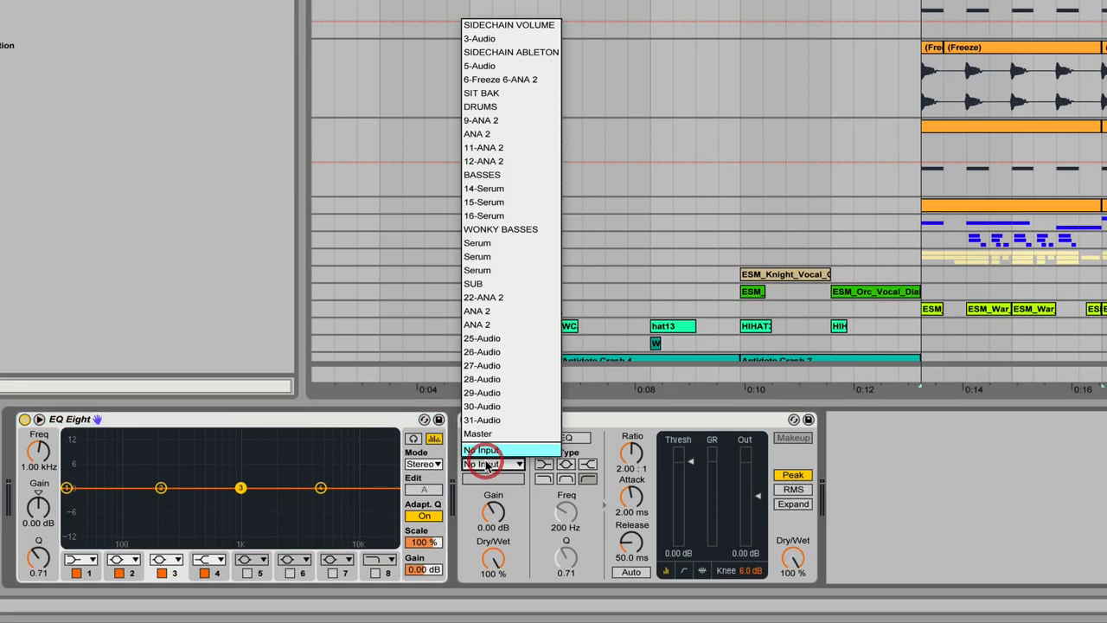
click(510, 80)
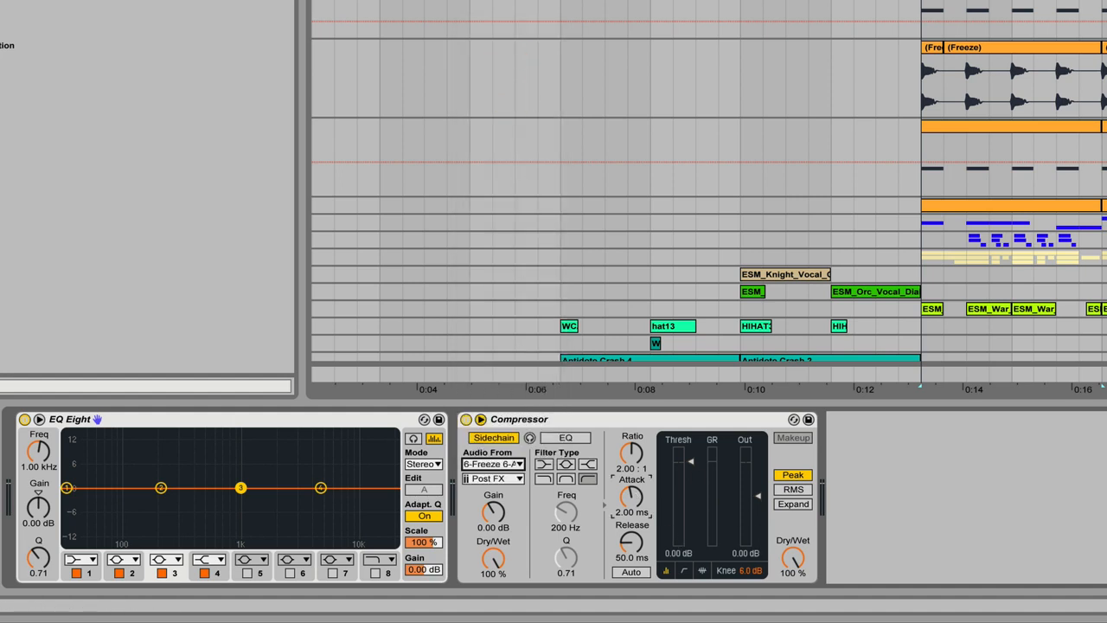
drag(632, 496, 638, 534)
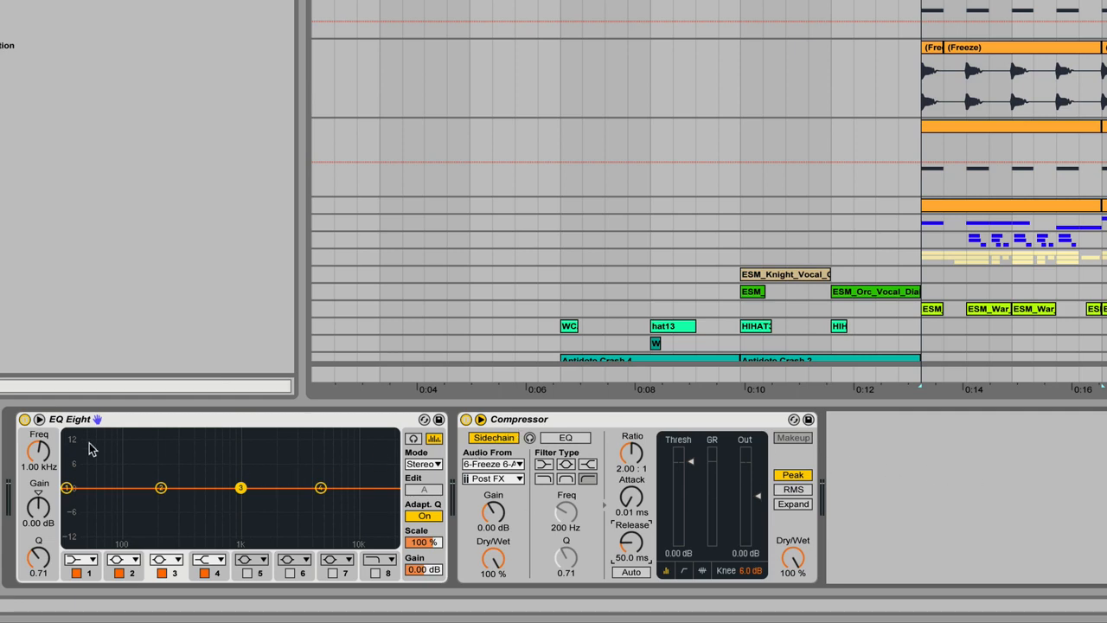
Group the EQ Eight and Compressor into an Audio Effect Rack and show its chain list.
click(138, 415)
shift+click(588, 417)
right_click(589, 417)
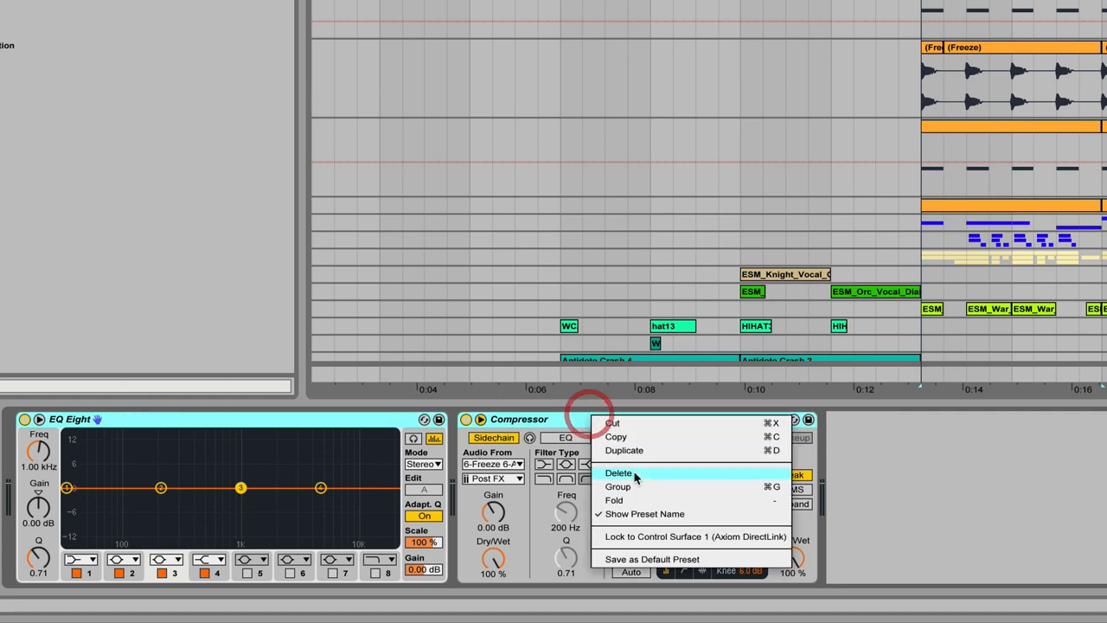
click(619, 487)
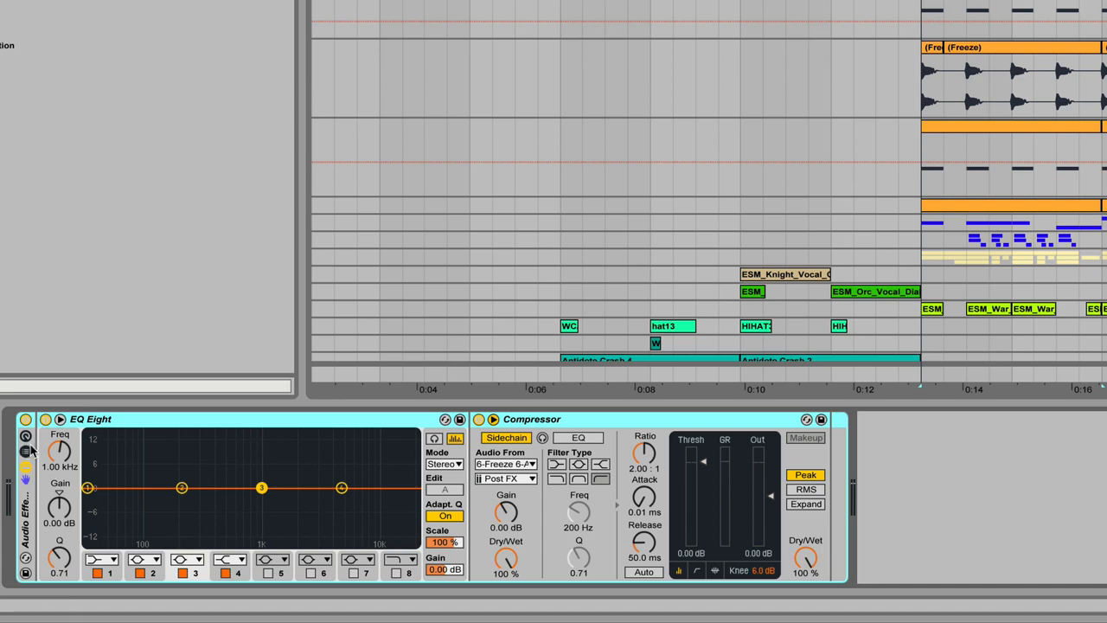
click(26, 450)
Duplicate the EQ Eight and Compressor chain to make three identical chains in the rack, leaving no empty chain.
right_click(79, 467)
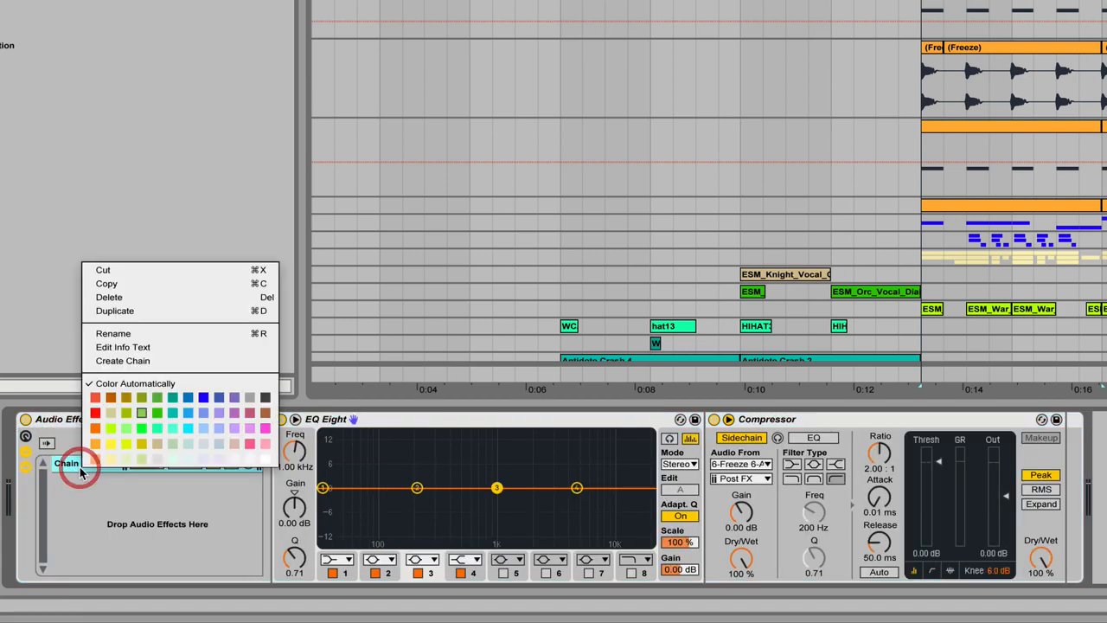
click(144, 362)
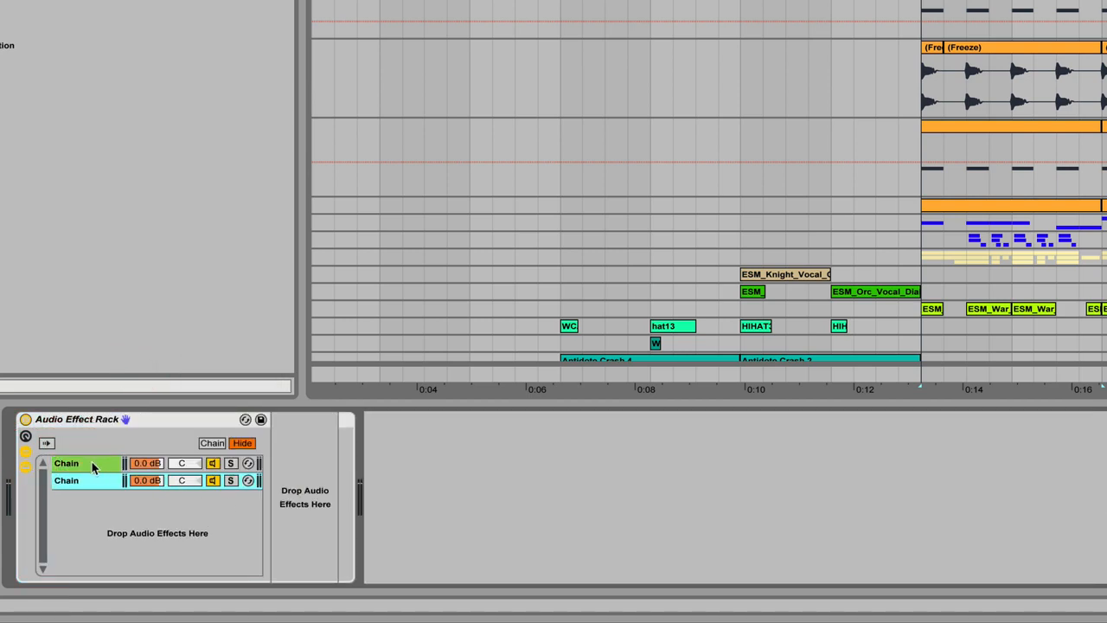
click(92, 465)
key(ctrl+d)
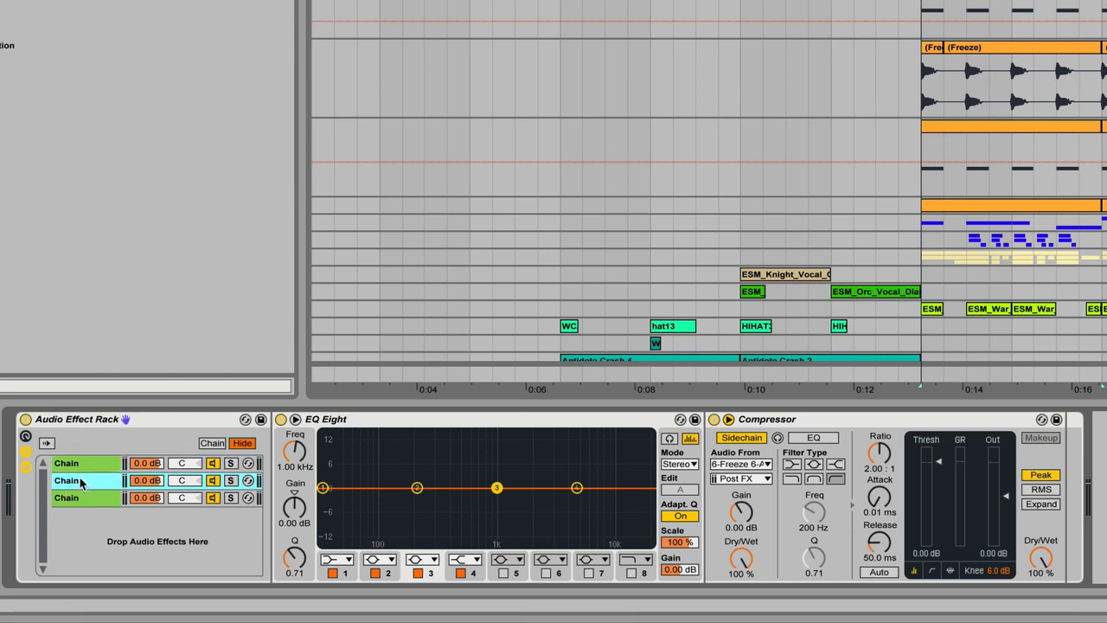
click(79, 494)
key(Delete)
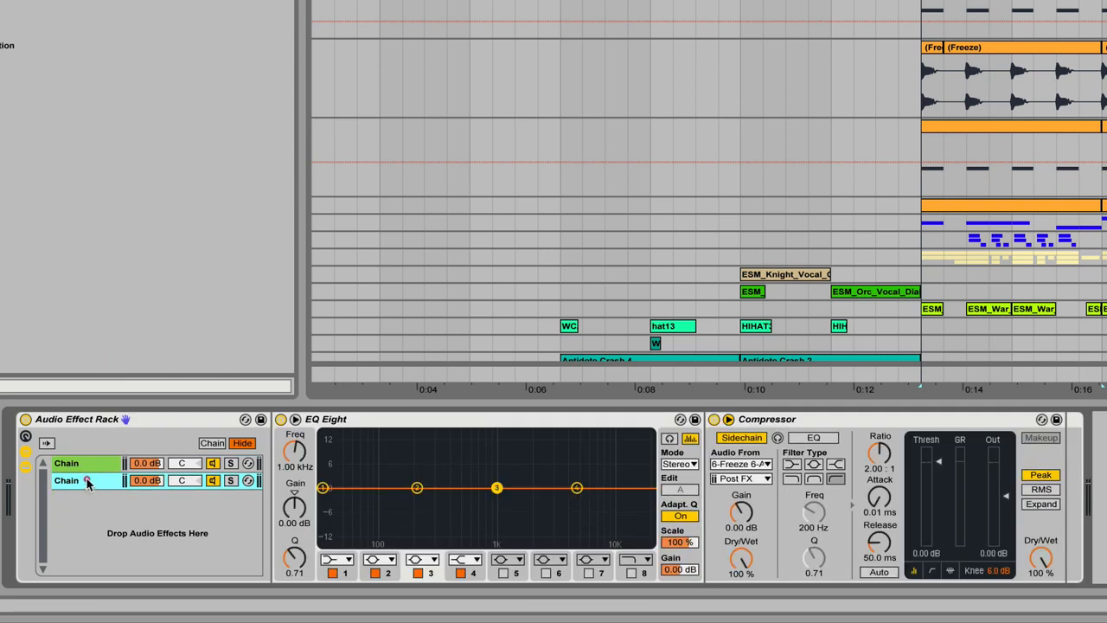
click(86, 480)
key(ctrl+d)
Rename the rack's three chains LOW, MID and HIGH in order.
click(79, 464)
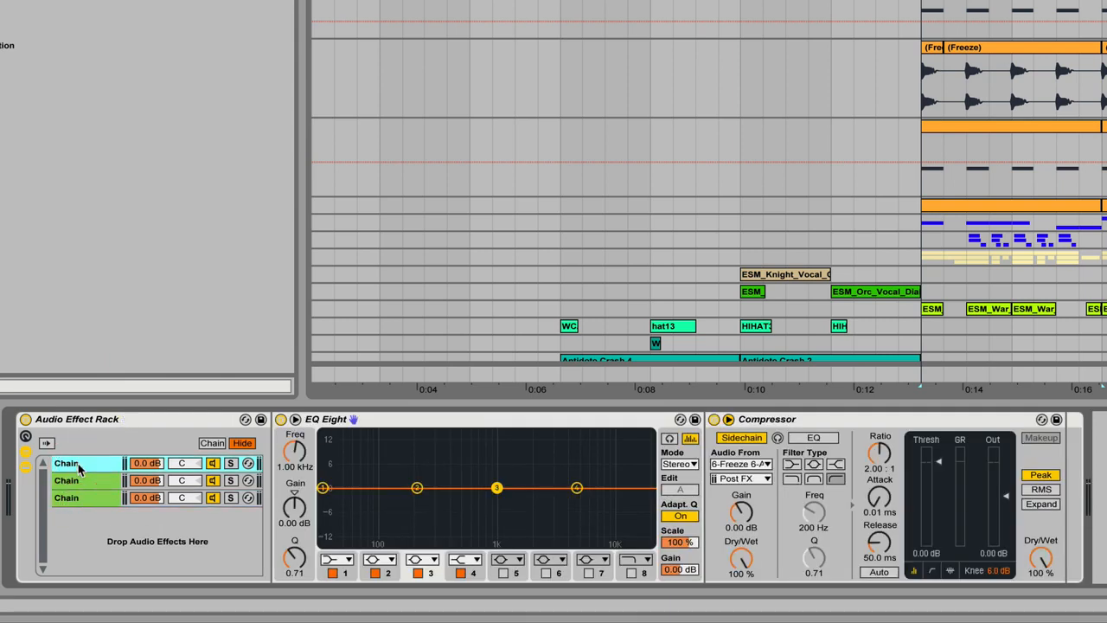
key(ctrl+r)
text(LOW)
click(69, 481)
key(ctrl+r)
text(MID)
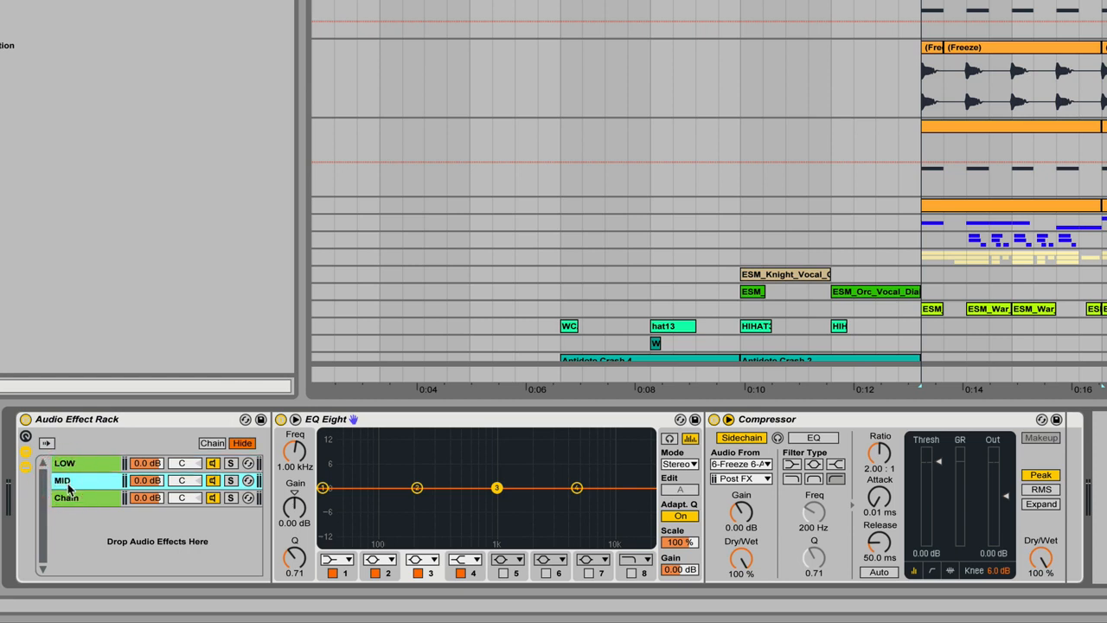
click(69, 497)
key(ctrl+r)
text(HIGH)
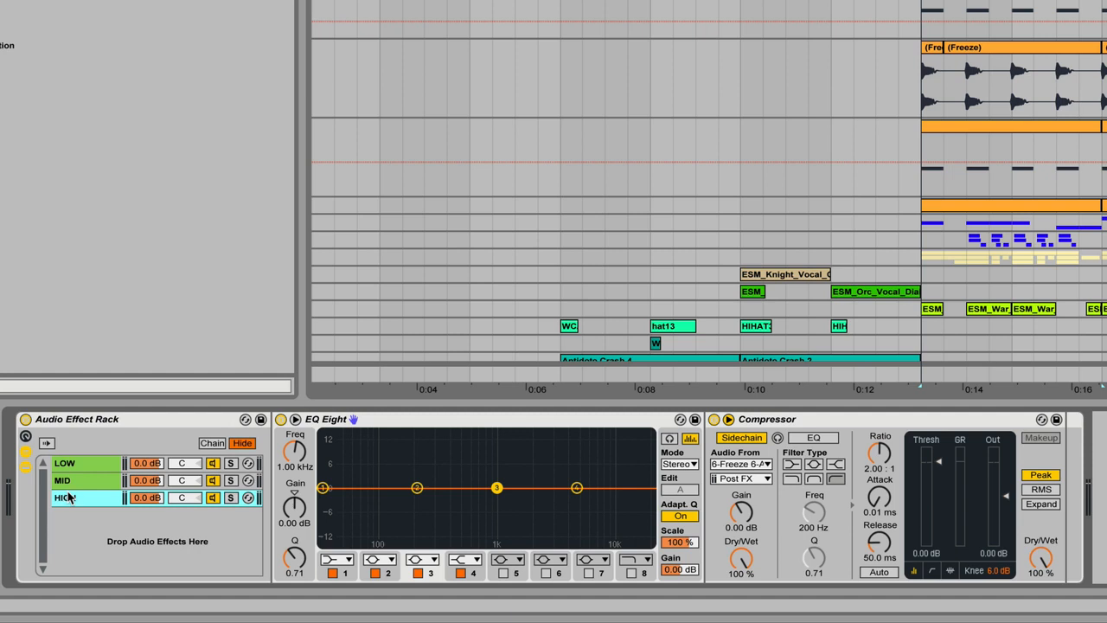
In the LOW chain's EQ Eight, change filter 1 to the steepest high-cut type.
click(93, 464)
click(341, 560)
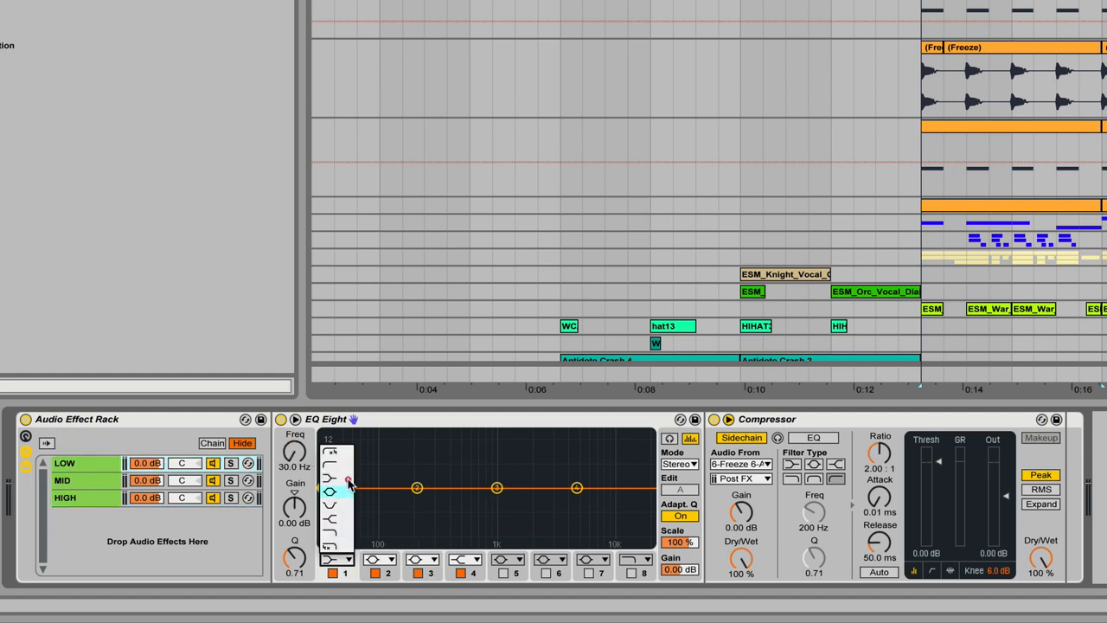
click(342, 453)
click(294, 452)
text(15)
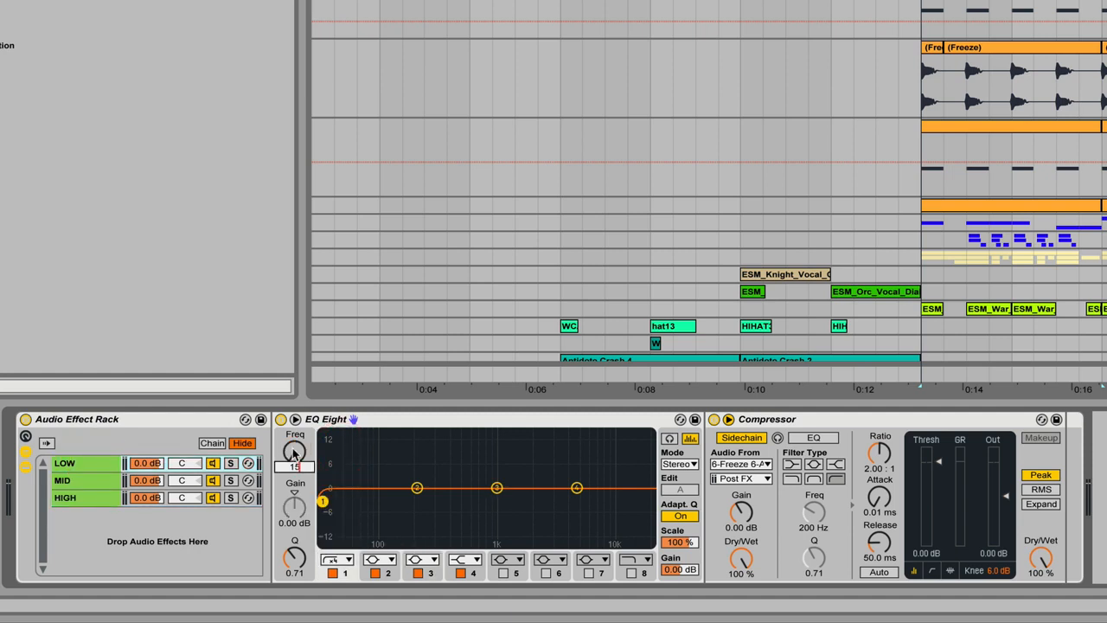
click(333, 560)
click(330, 547)
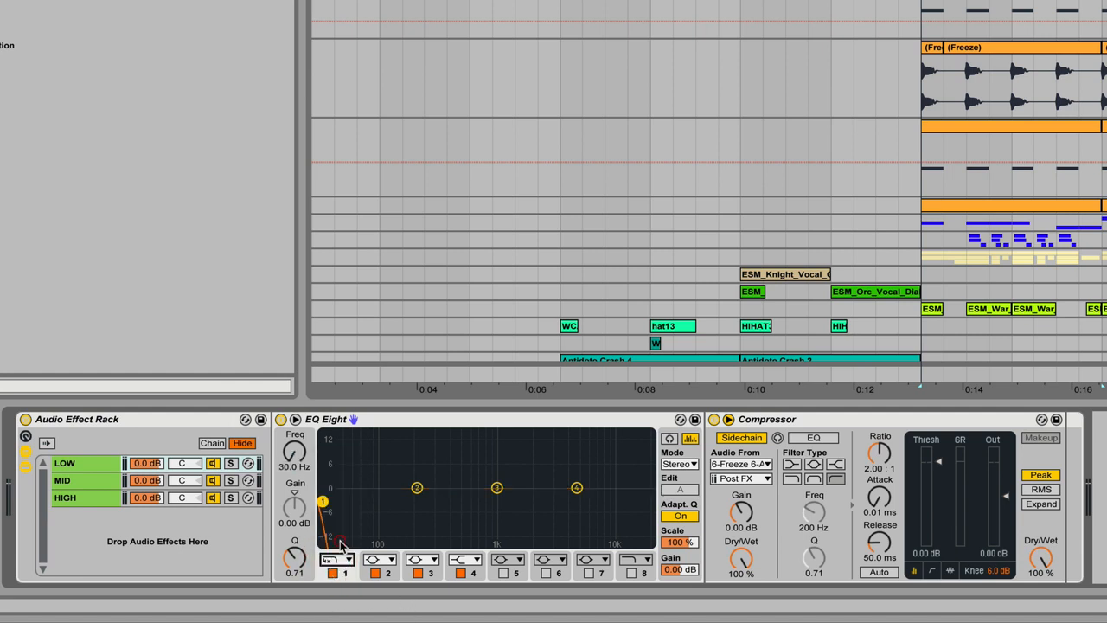
Set the cutoff frequency of filter 1 in the LOW chain's EQ Eight to 170 Hz.
click(292, 449)
text(150)
key(Return)
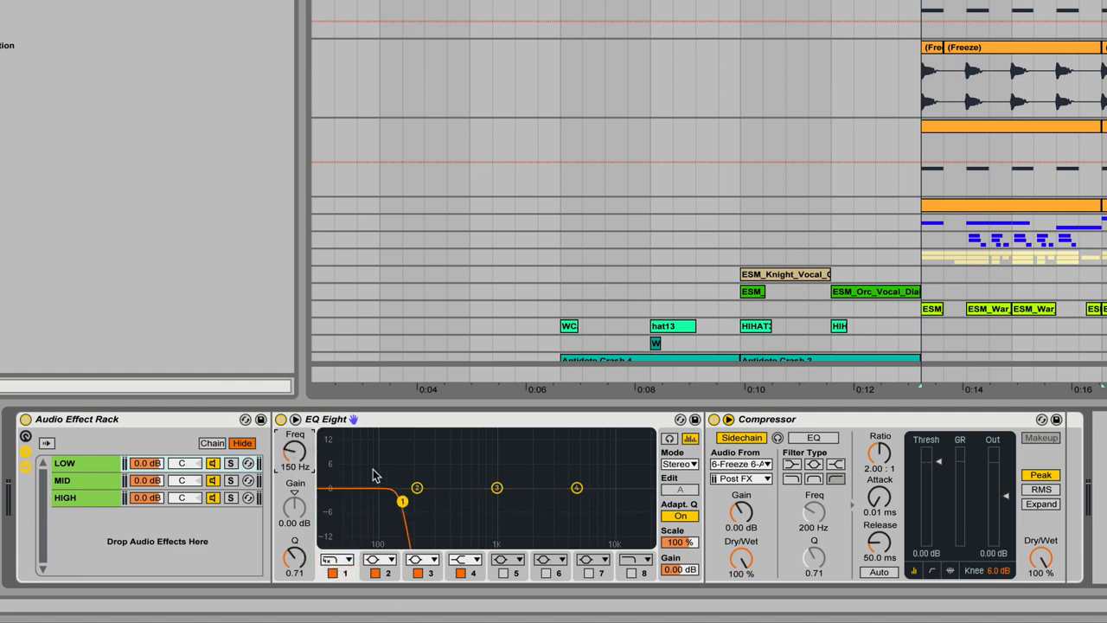
text(170)
key(Return)
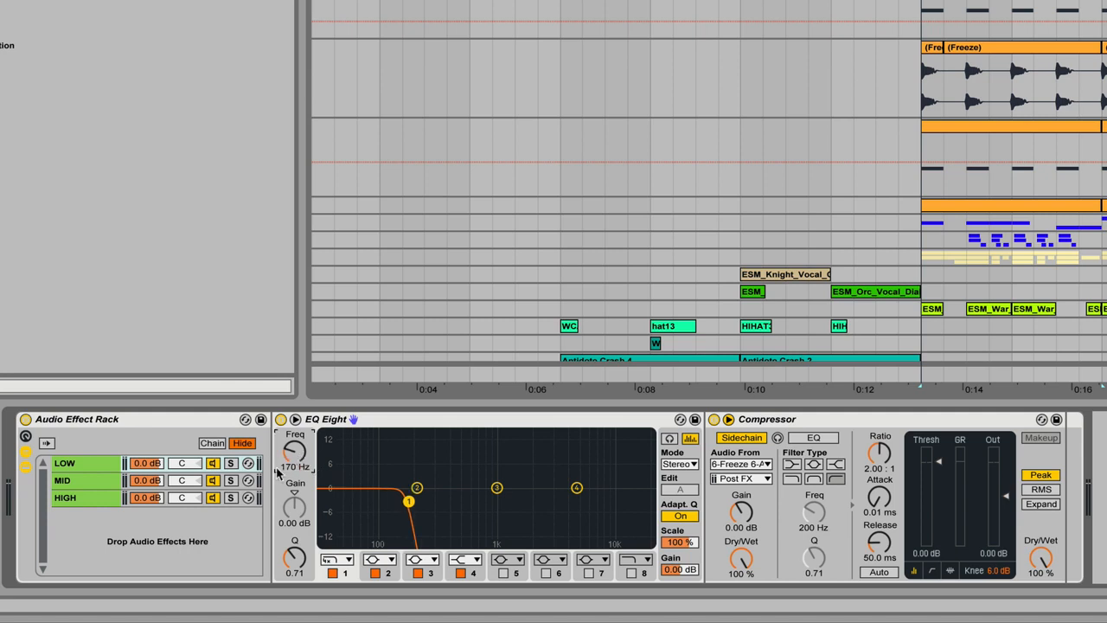
In the MID chain's EQ Eight, make filter 1 a steepest-type low cut at 170 Hz.
click(74, 482)
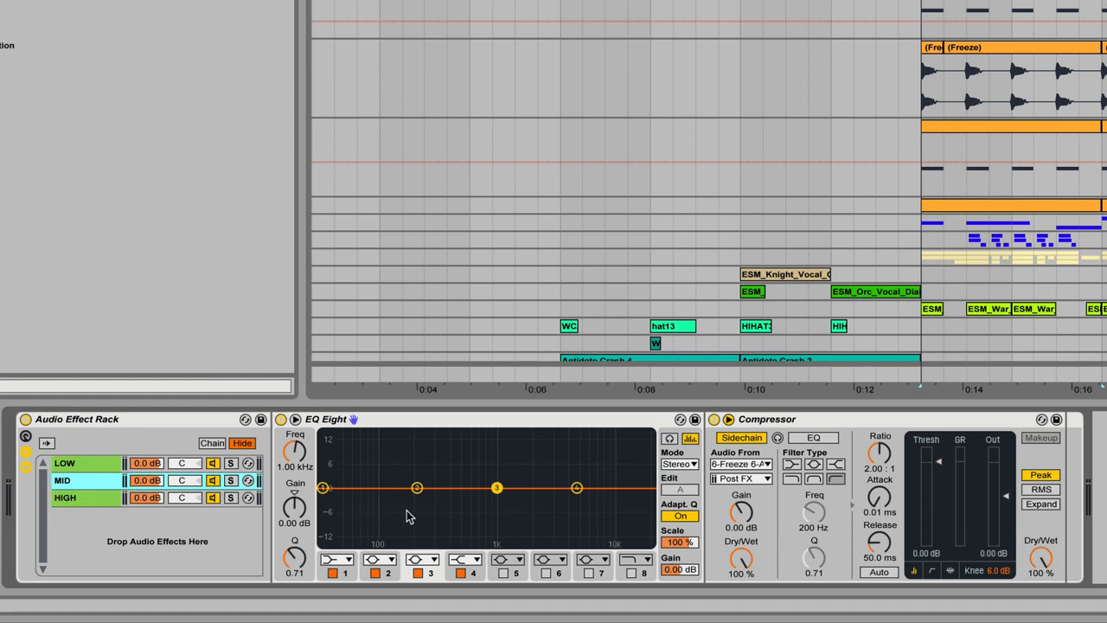
click(339, 559)
click(327, 447)
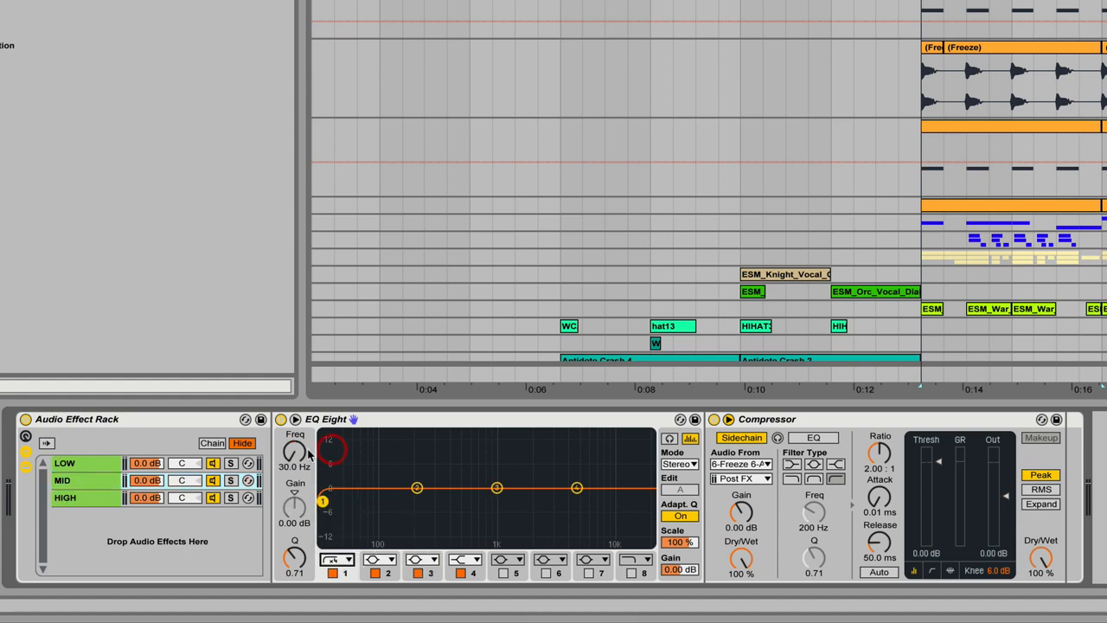
text(150)
key(Return)
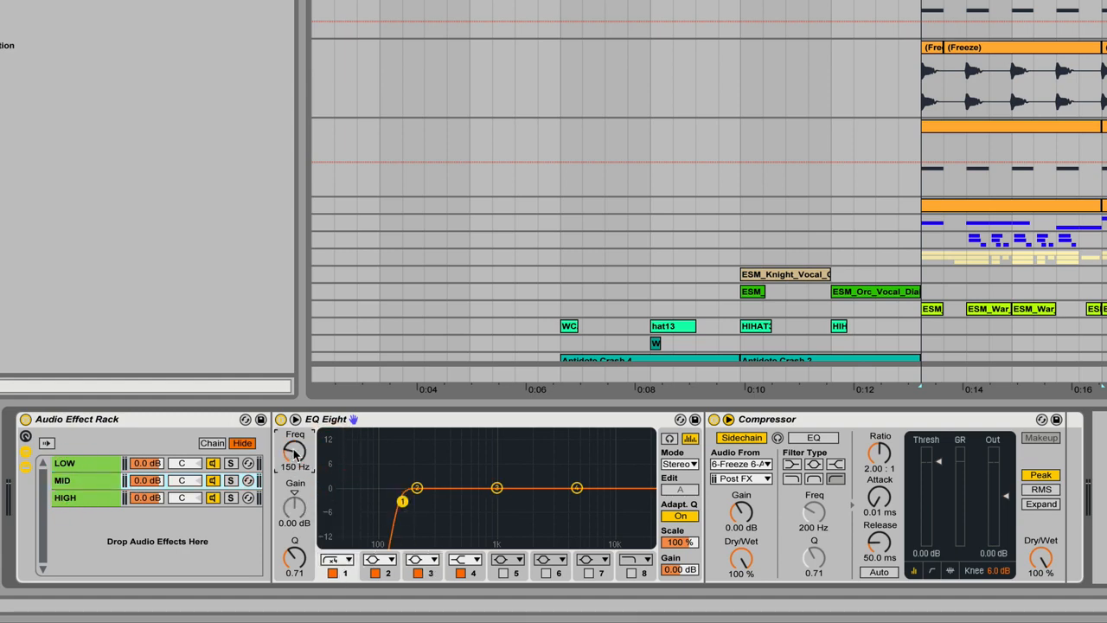
text(170)
key(Return)
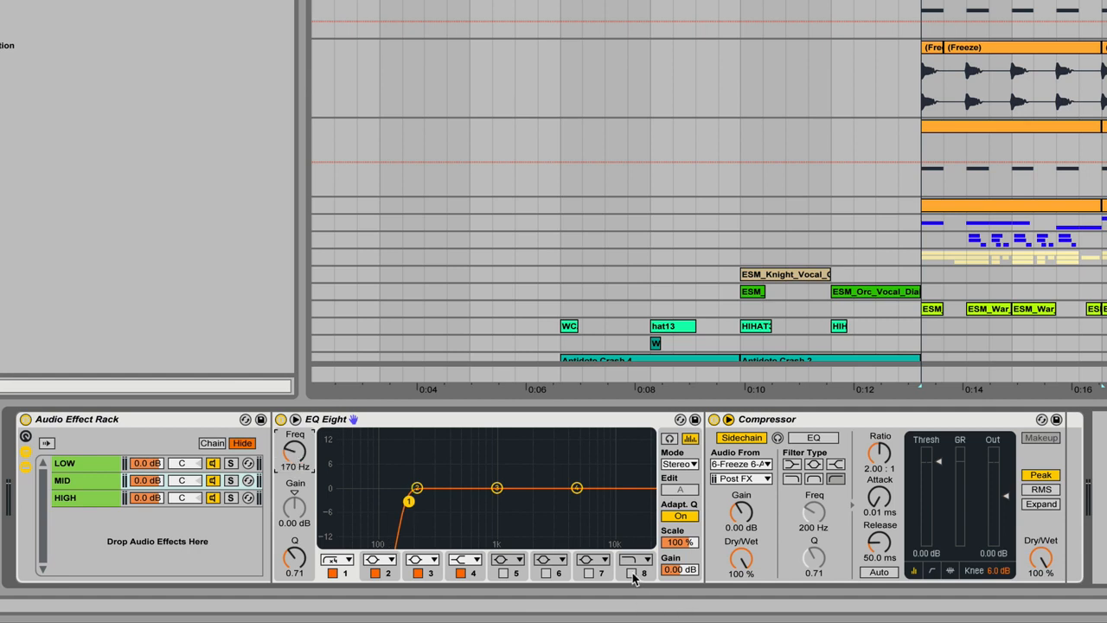
Enable filter 8 in the MID chain's EQ Eight as a steepest-type high cut at 1600 Hz.
click(630, 573)
click(640, 560)
click(636, 547)
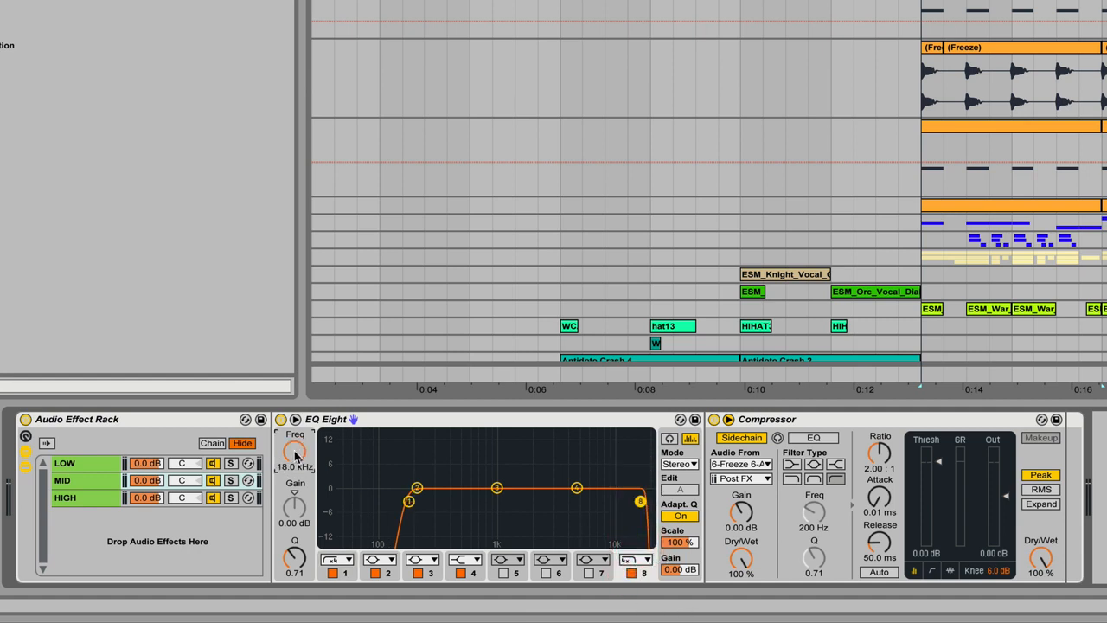
text(1600)
key(Return)
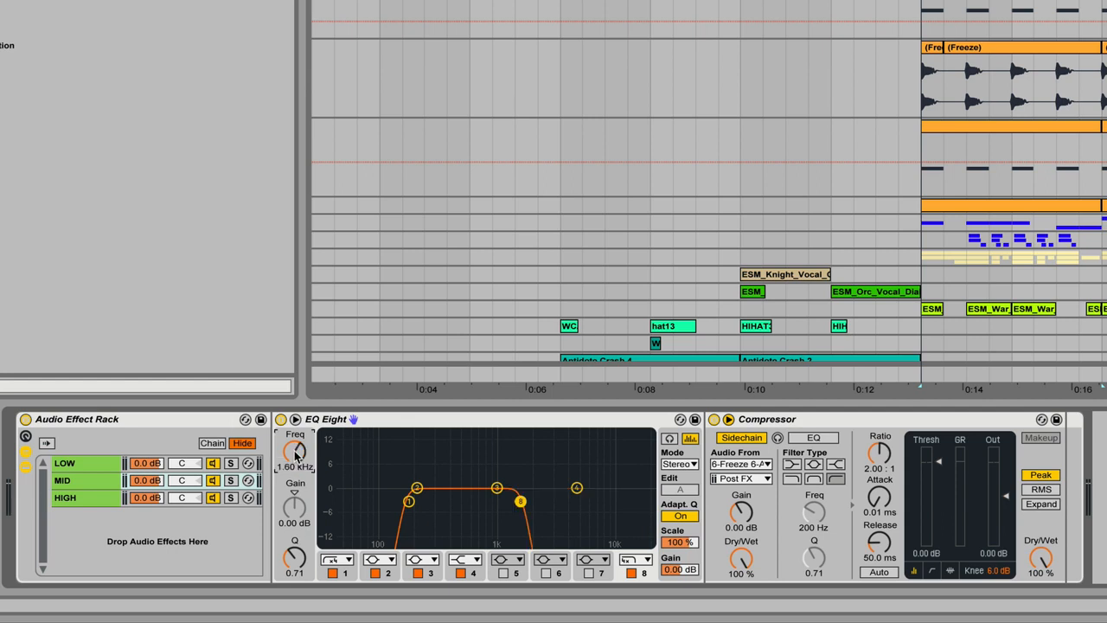
In the HIGH chain's EQ Eight, make filter 1 a steepest-type low cut at 1600 Hz.
click(87, 499)
click(338, 559)
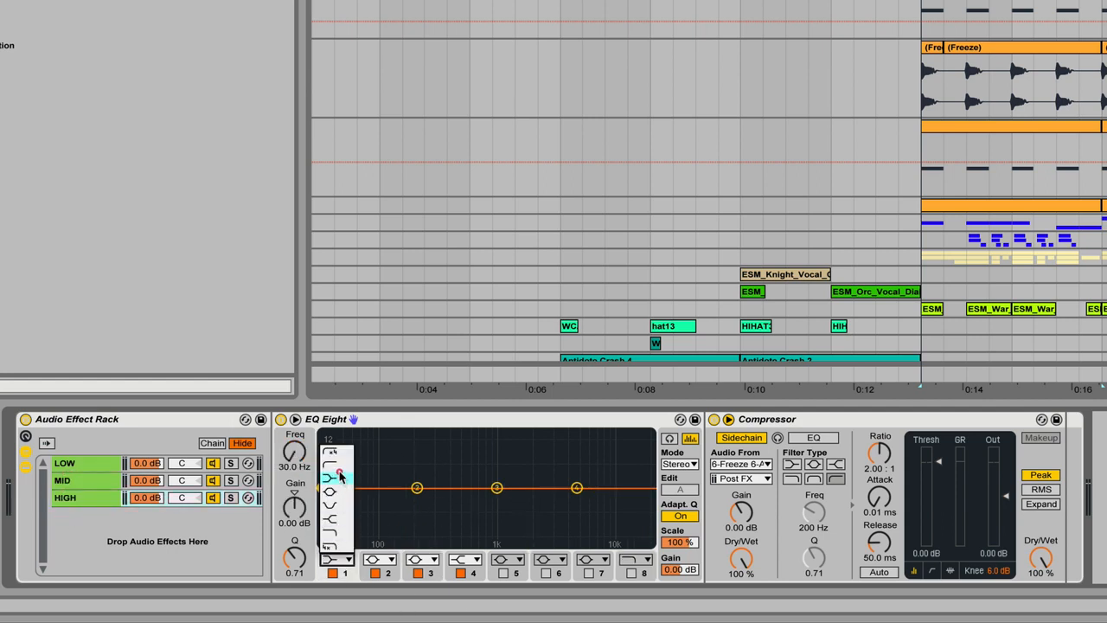
click(338, 457)
click(283, 451)
text(1)
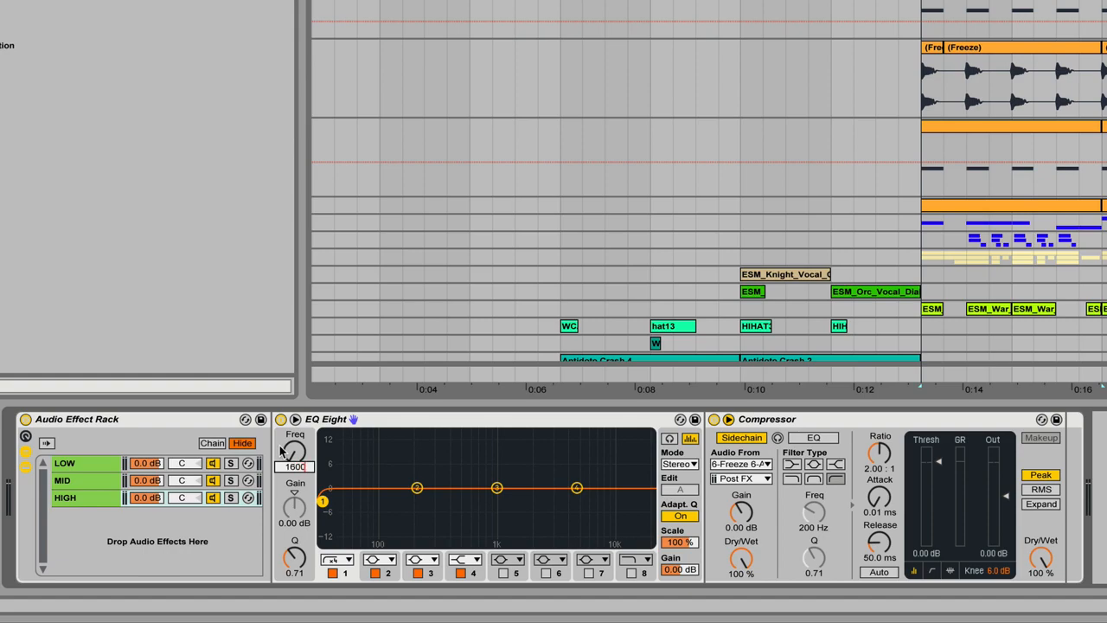
text(600)
key(Return)
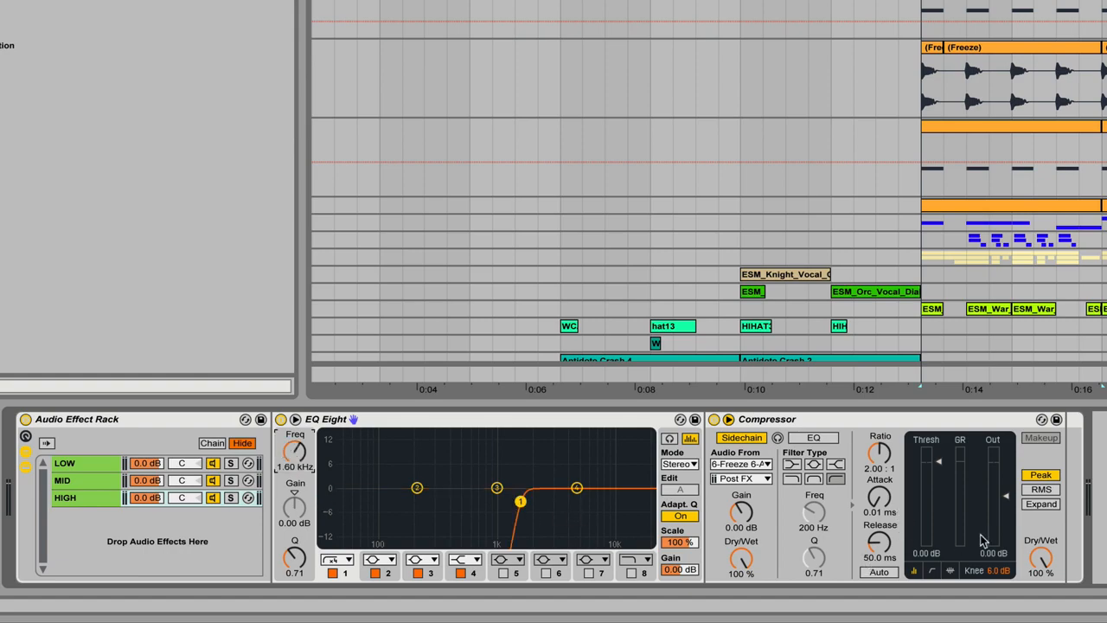
Route the BASSES group's output to the 5-Audio track and set 5 Audio's monitoring to In.
click(74, 464)
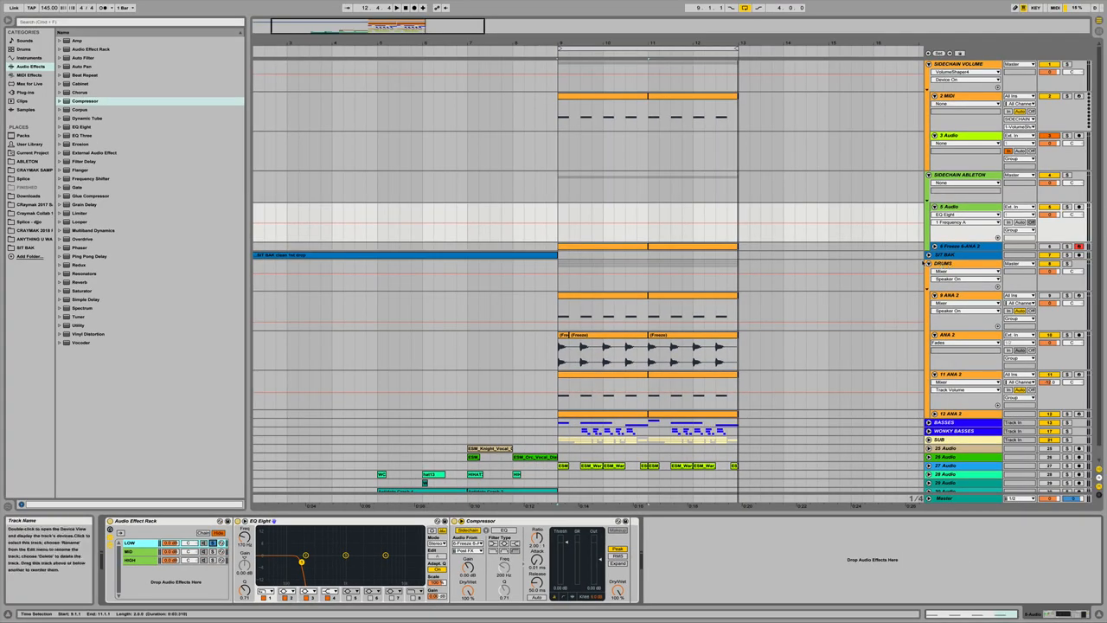
click(929, 263)
click(929, 272)
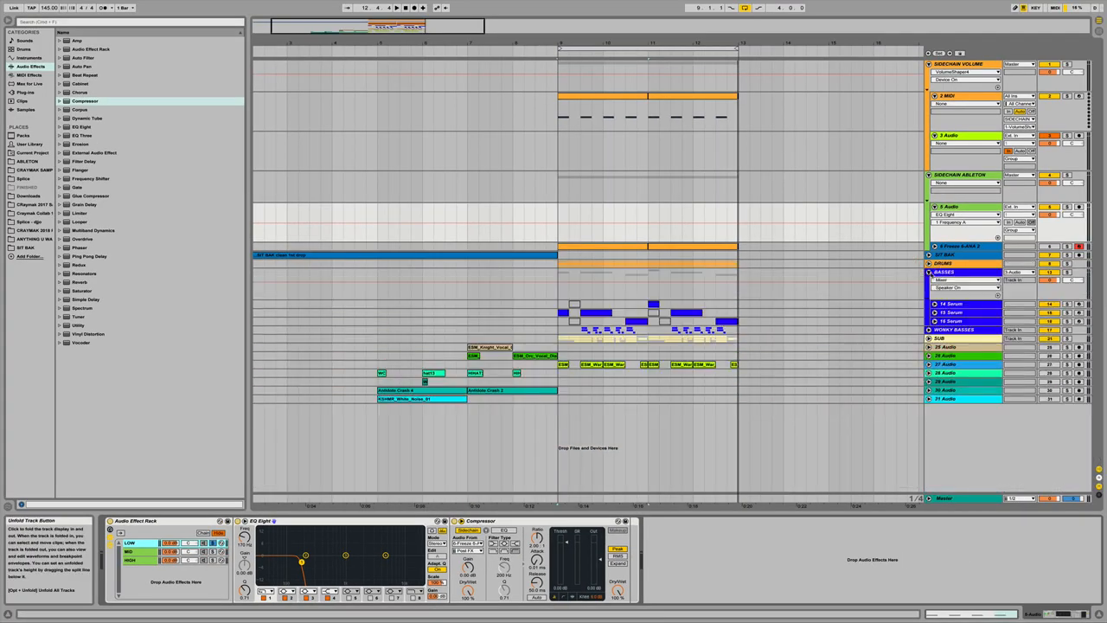
click(1020, 271)
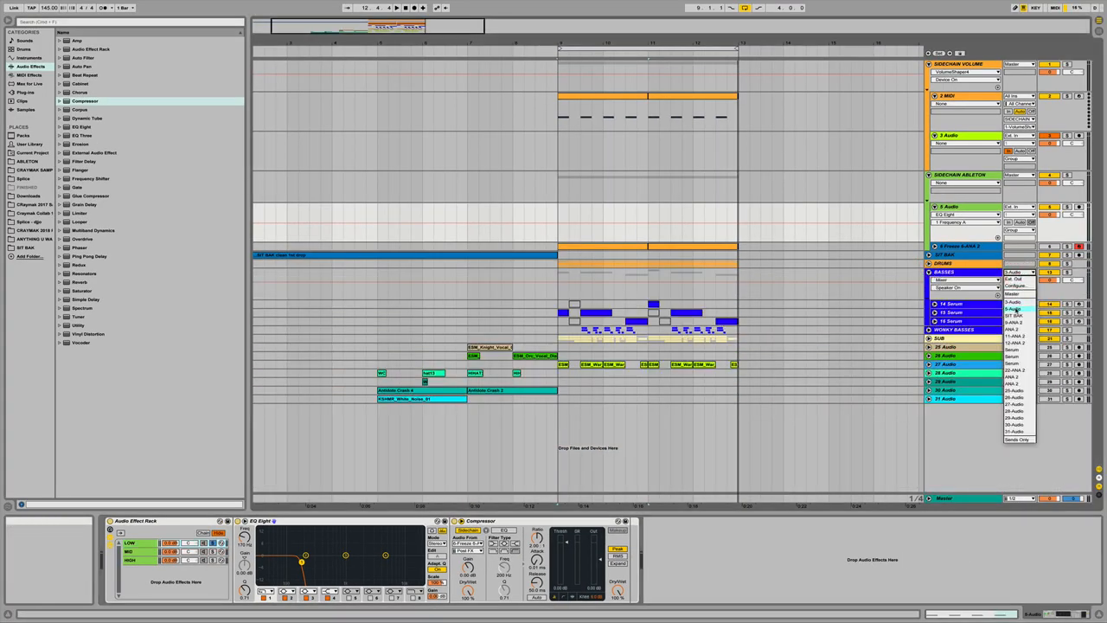
click(1016, 308)
click(1010, 222)
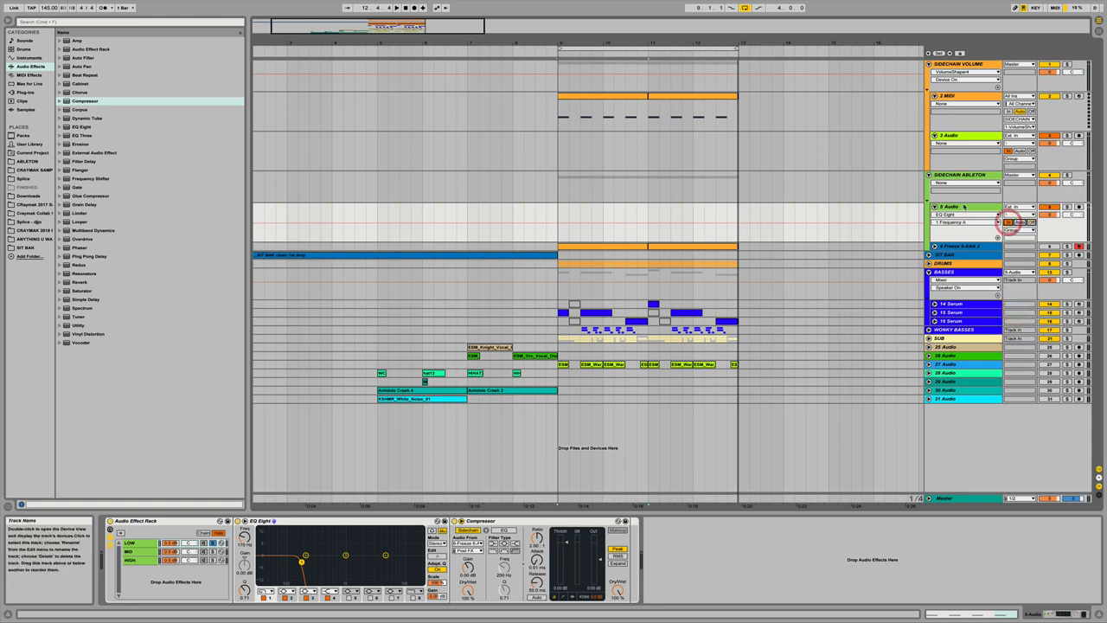
click(964, 204)
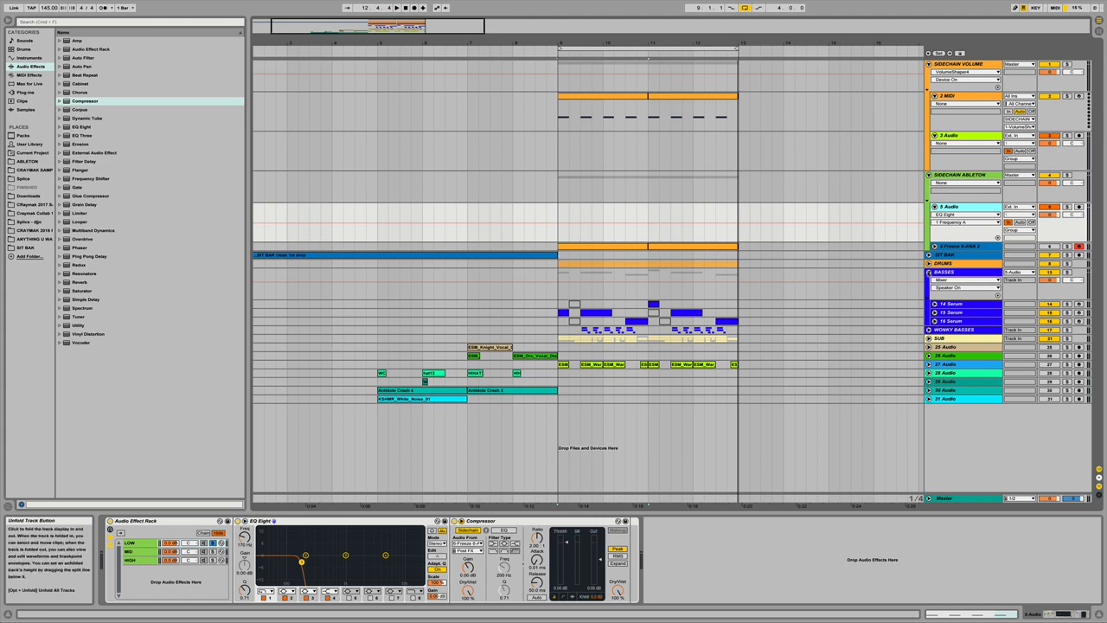
Route the DRUMS group's output to the 5-Audio track.
click(929, 272)
click(929, 263)
click(1019, 263)
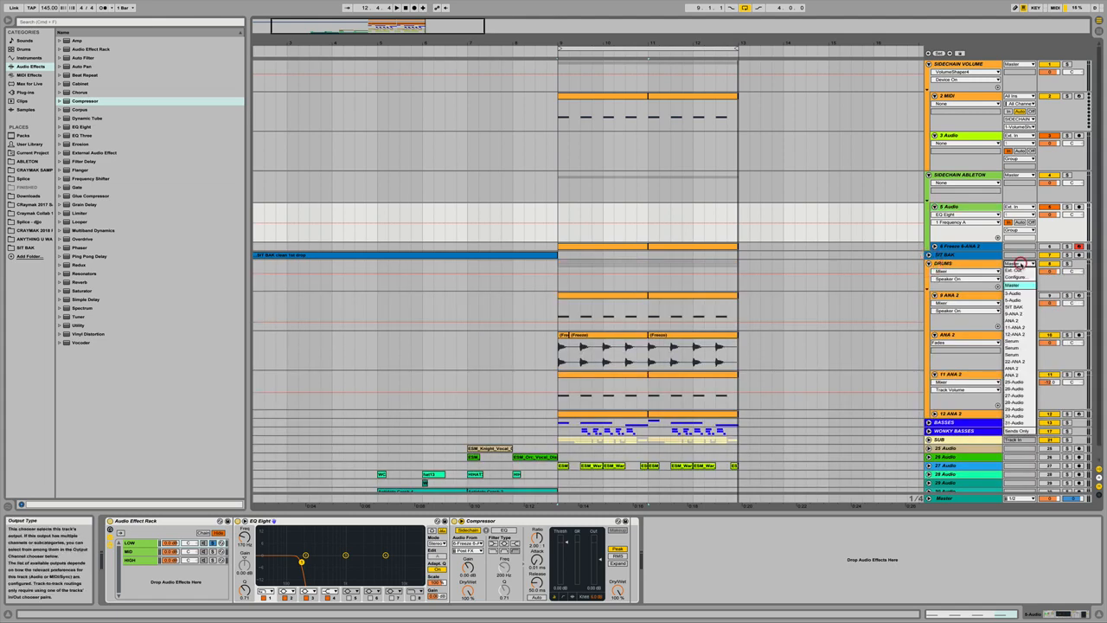
click(1019, 301)
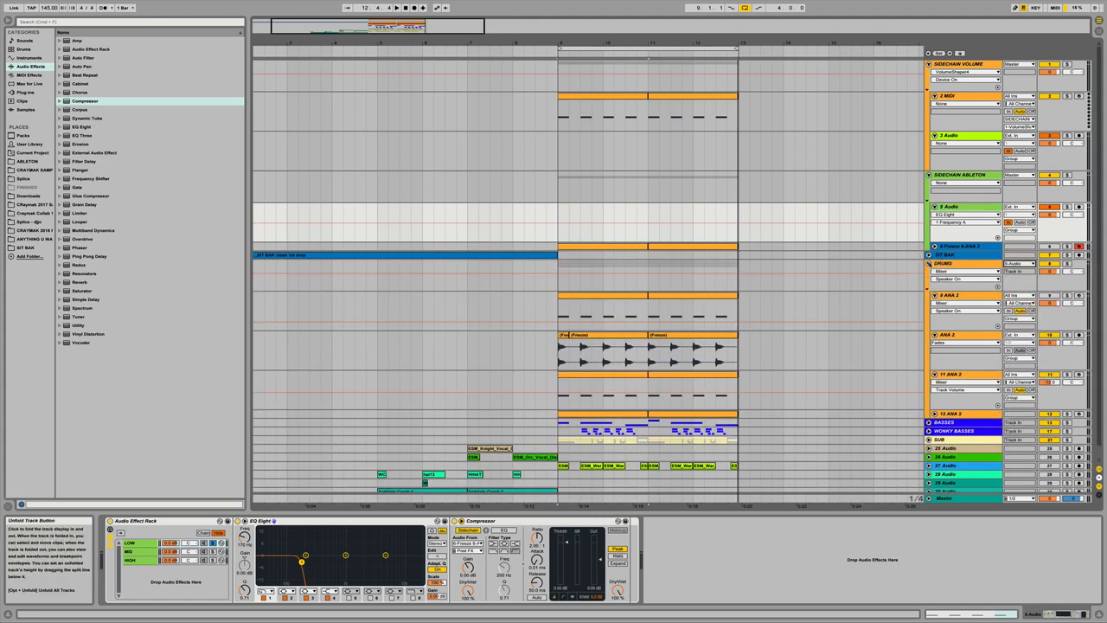
click(929, 263)
Route the WONKY BASSES group's output to the 5-Audio track and fold the group again.
click(929, 280)
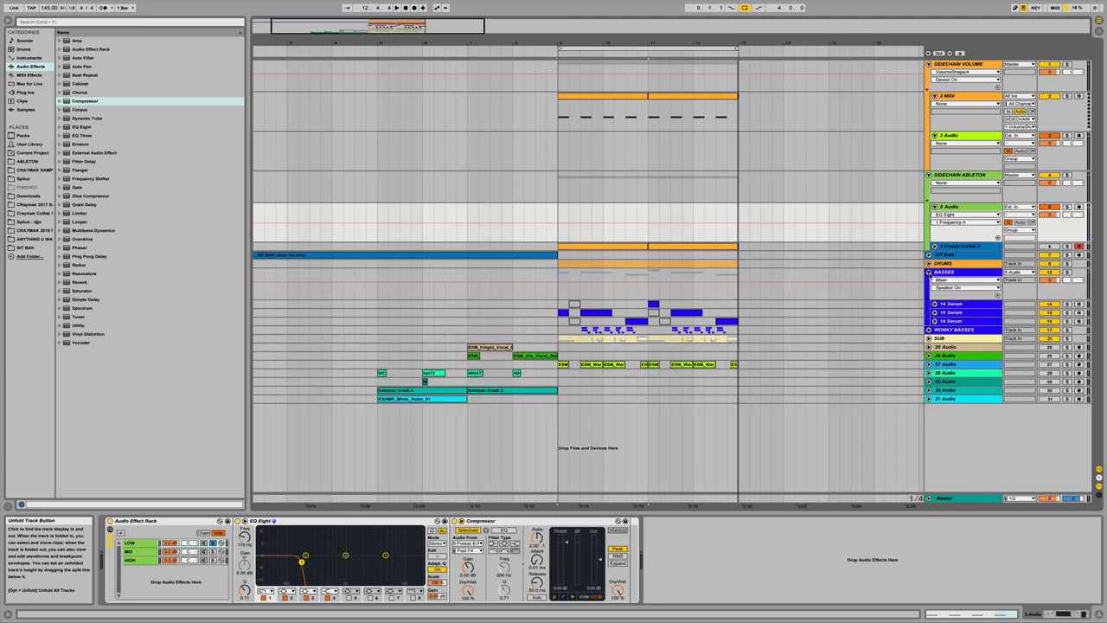
click(930, 281)
click(930, 280)
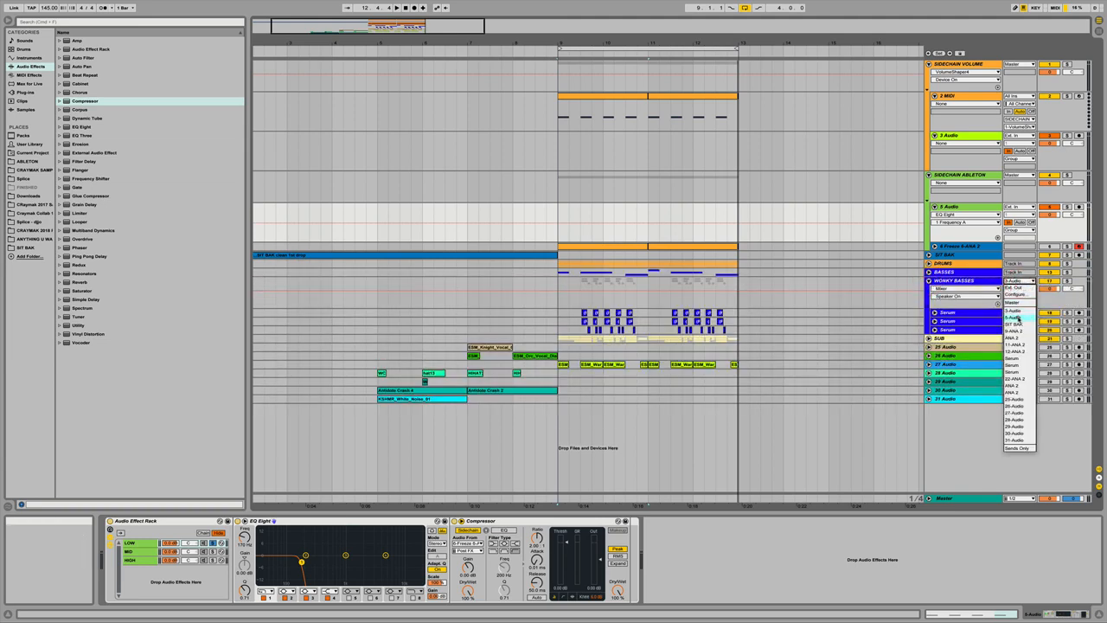
click(1019, 313)
click(930, 280)
Route the SUB group's output to the 5-Audio track and fold the group again.
click(929, 290)
click(1018, 289)
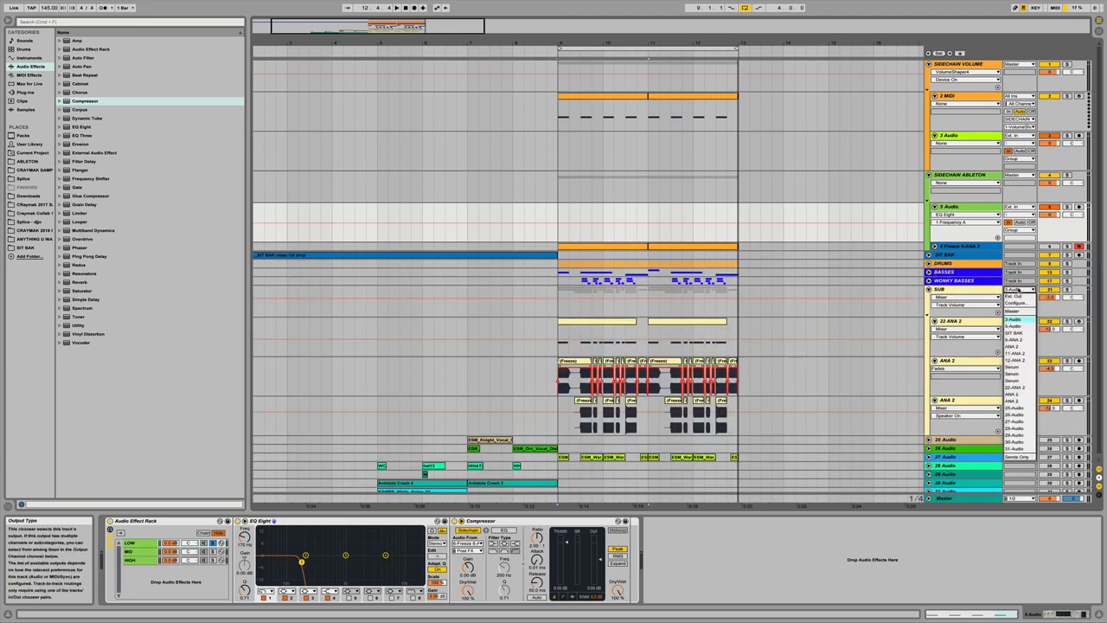
click(1041, 326)
click(928, 290)
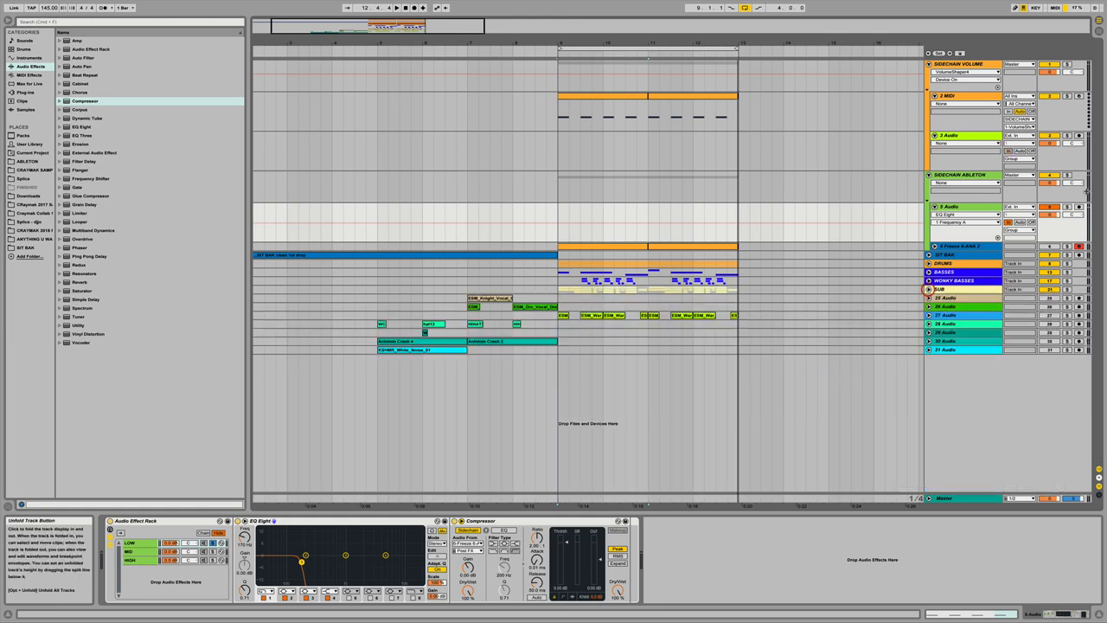
During playback, set the LOW and MID chains' Compressors to -inf dB threshold and inf:1 ratio, with a 60 ms release on LOW.
key(space)
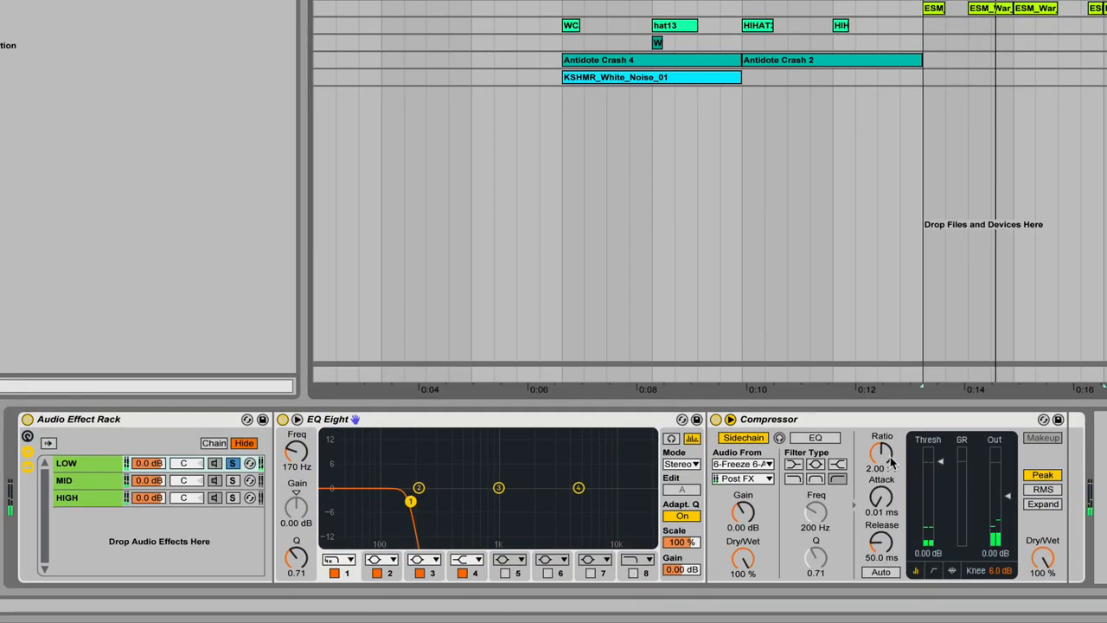
drag(891, 463, 889, 461)
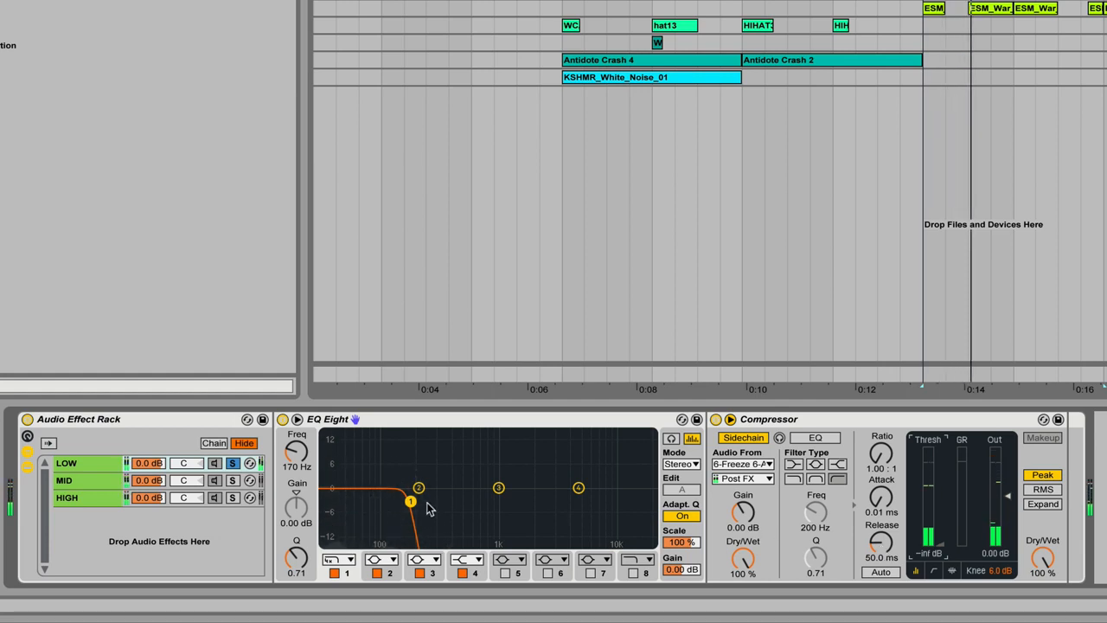
click(62, 481)
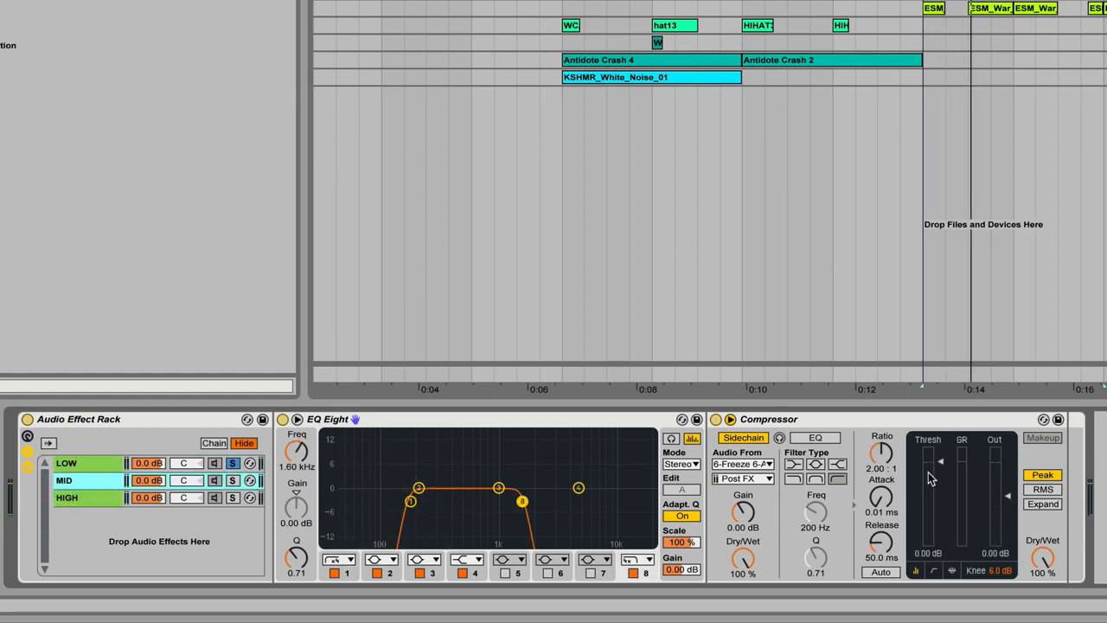
click(70, 463)
key(space)
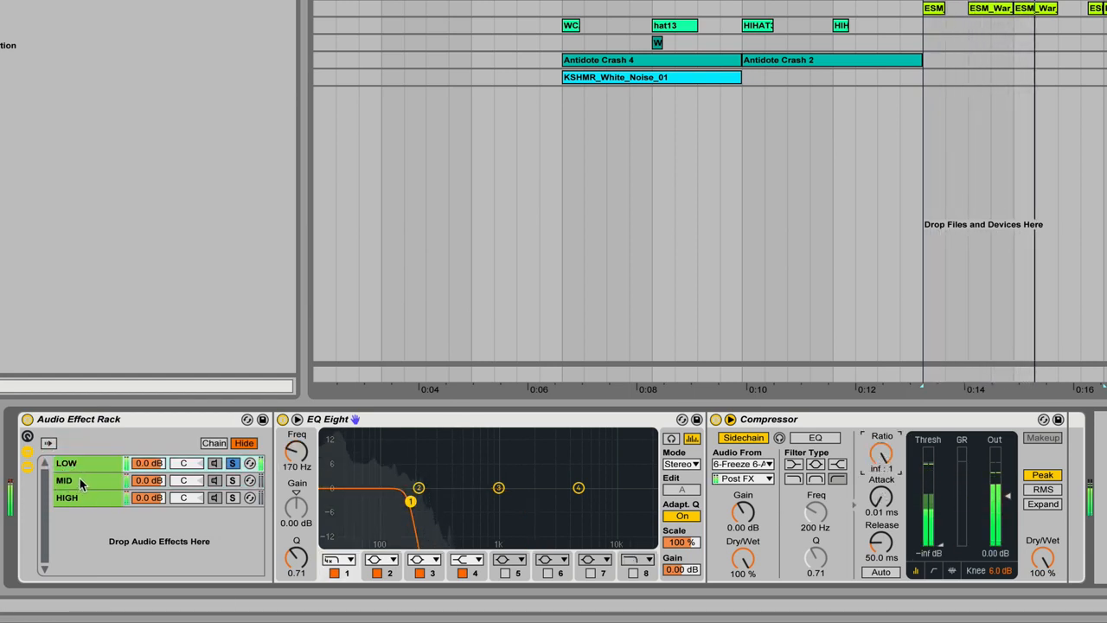
text(60)
key(Return)
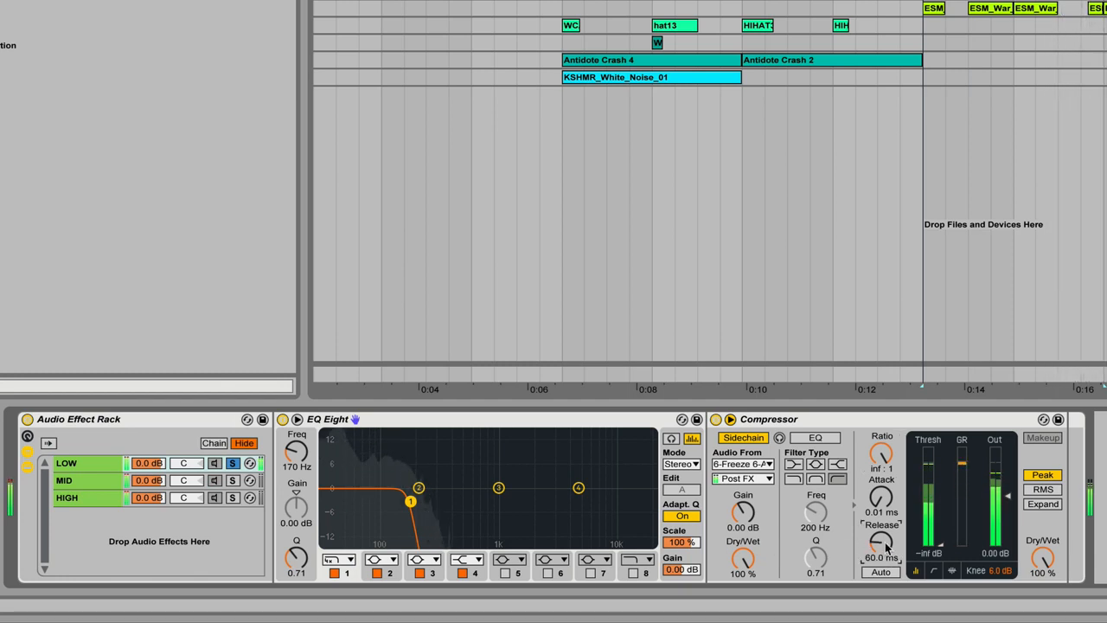
Solo the MID chain and set its Compressor to a 40 ms release with Peak detection.
click(69, 481)
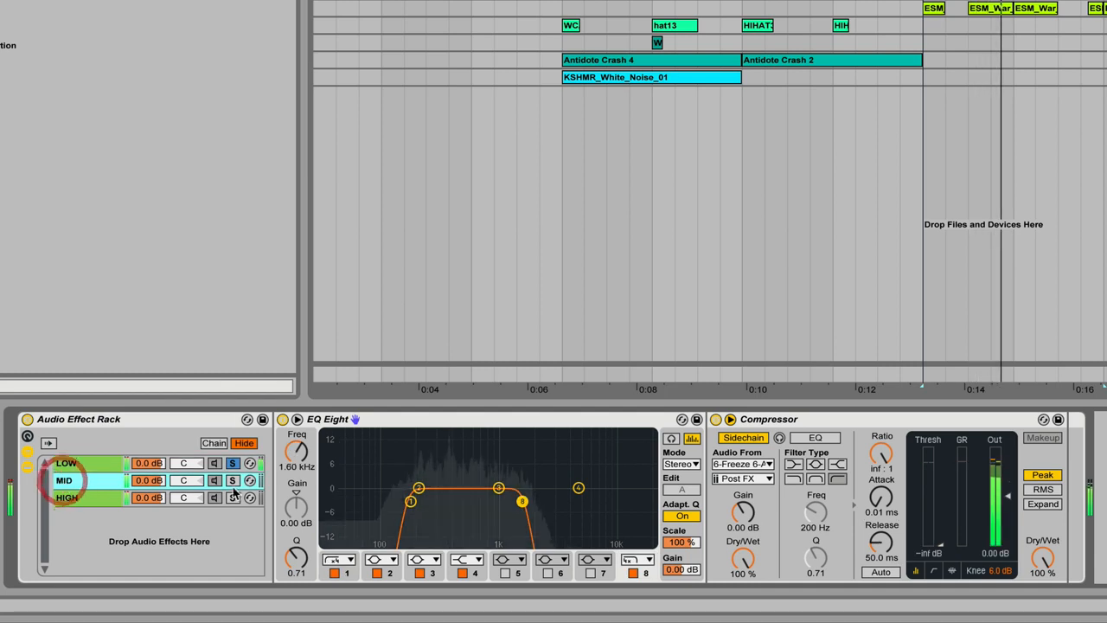
click(231, 480)
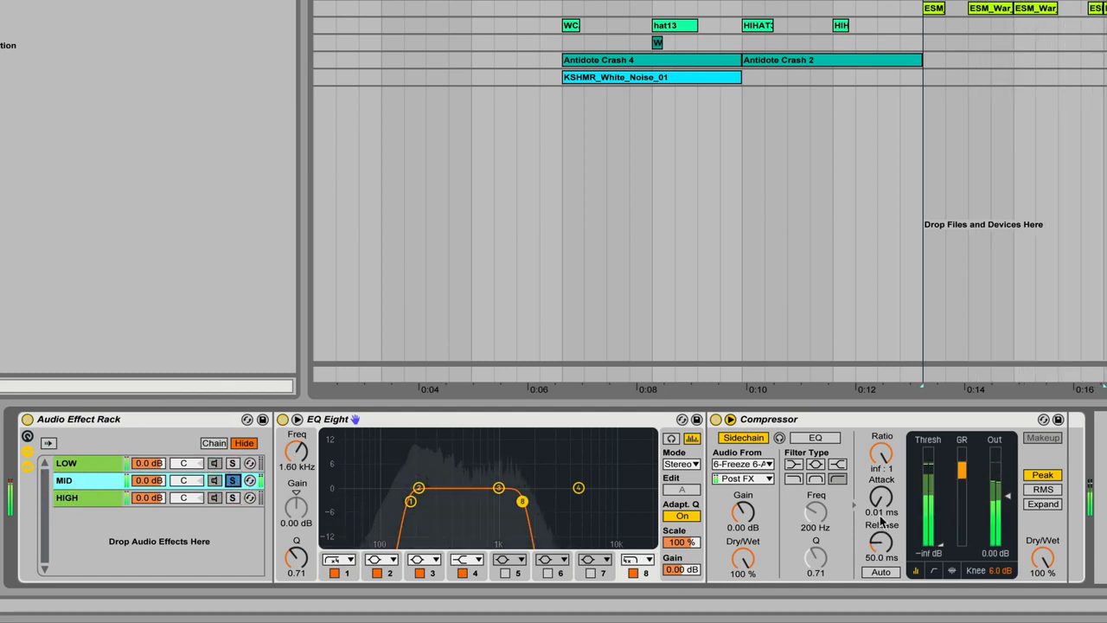
click(883, 550)
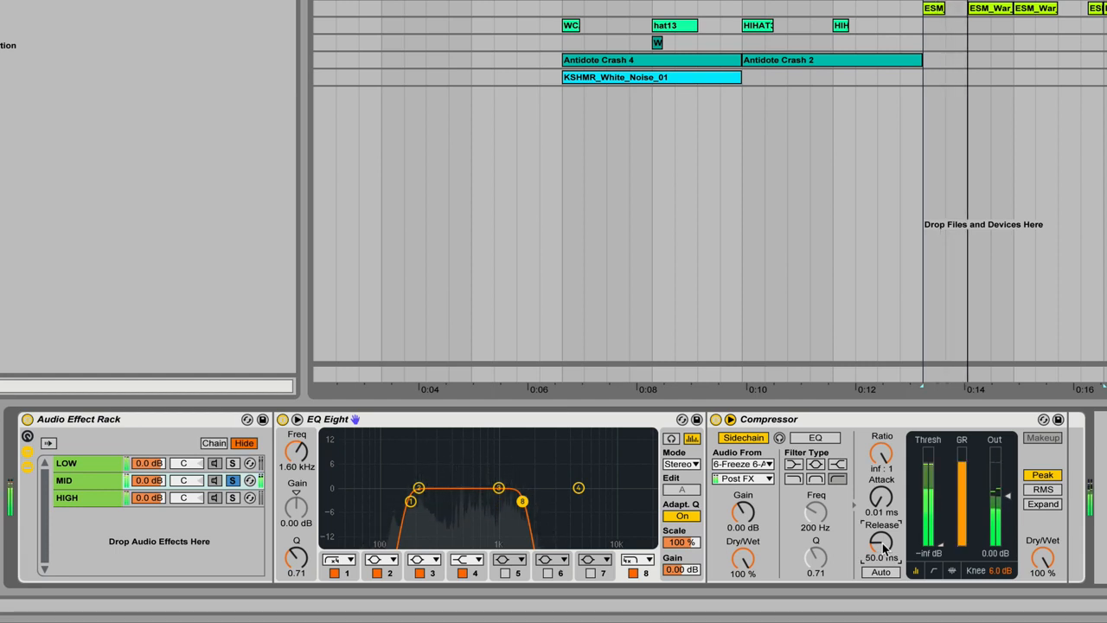
drag(883, 545, 922, 563)
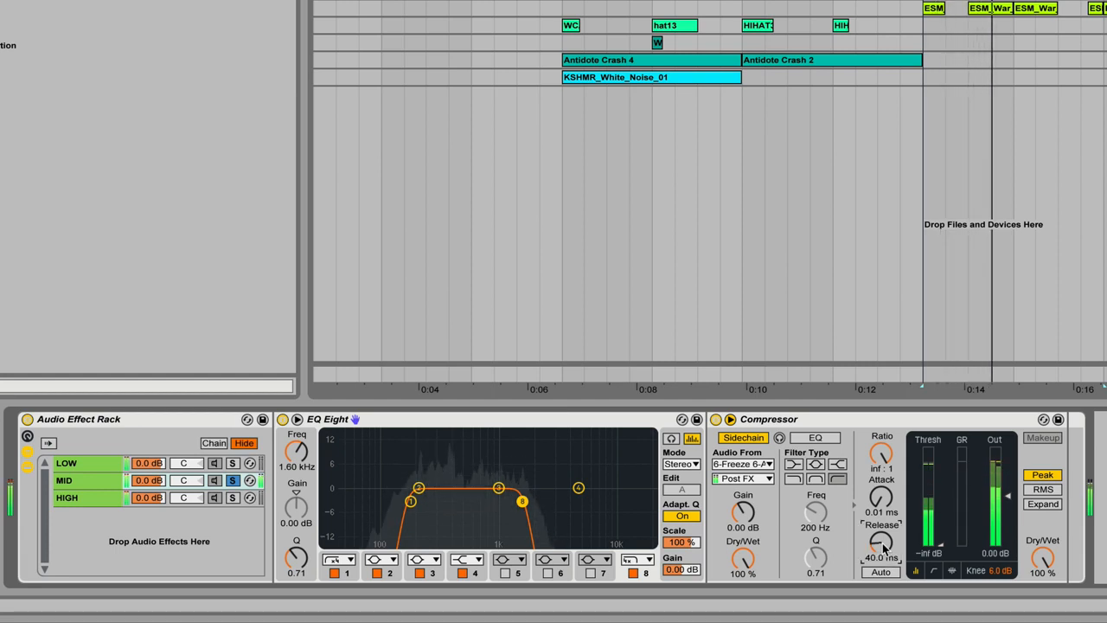
click(1041, 490)
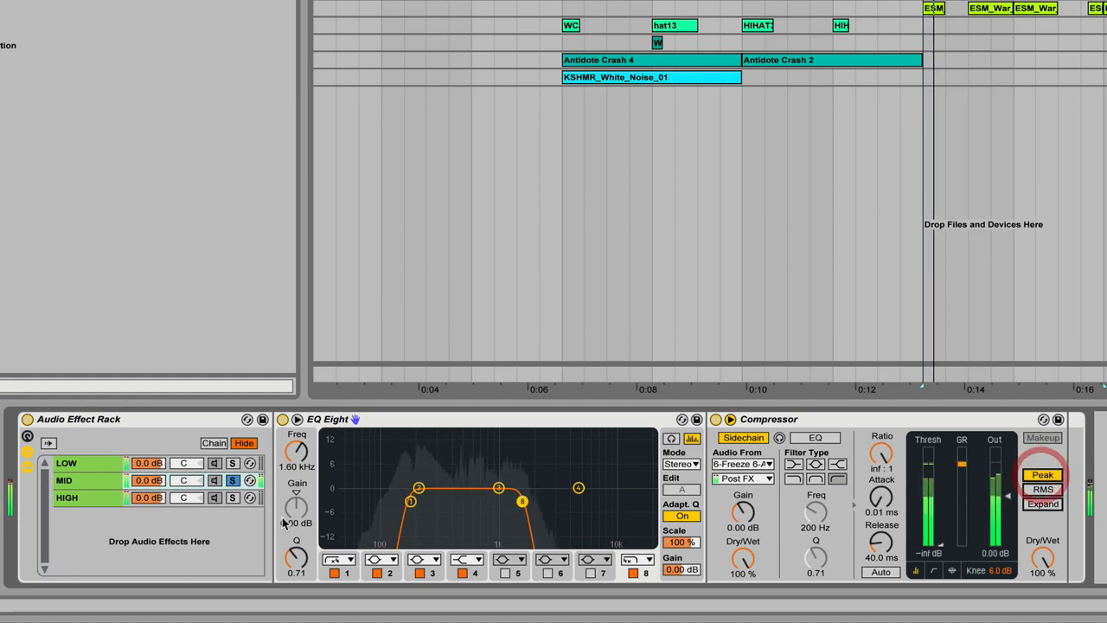
Audition the HIGH chain in solo and set its Compressor to 20 ms release, -inf dB threshold and inf:1 ratio, then unsolo it.
click(82, 497)
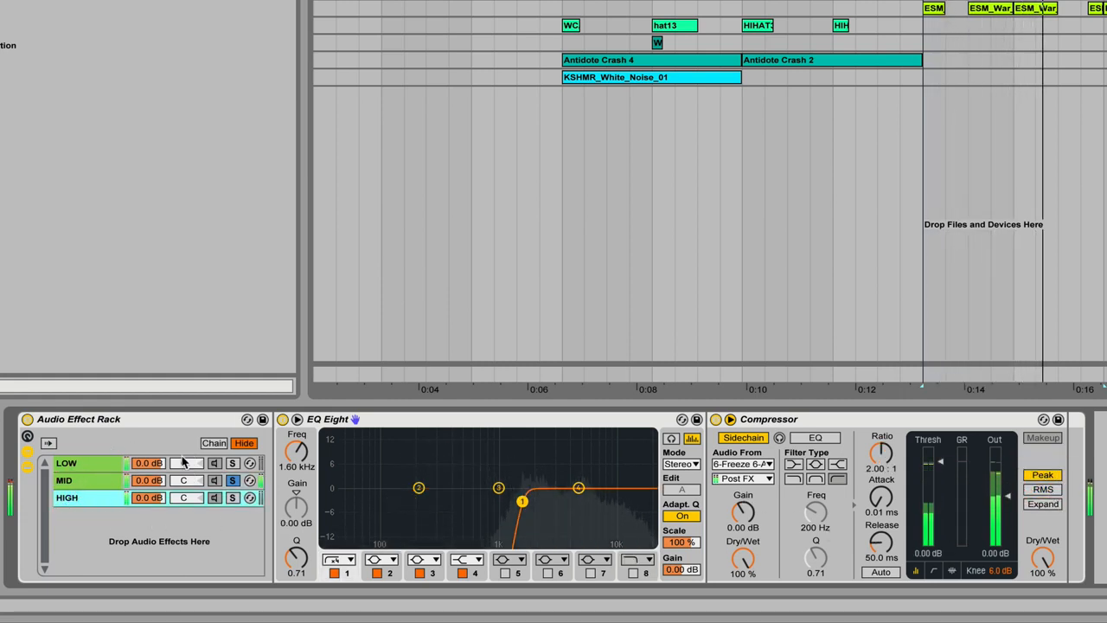
click(232, 497)
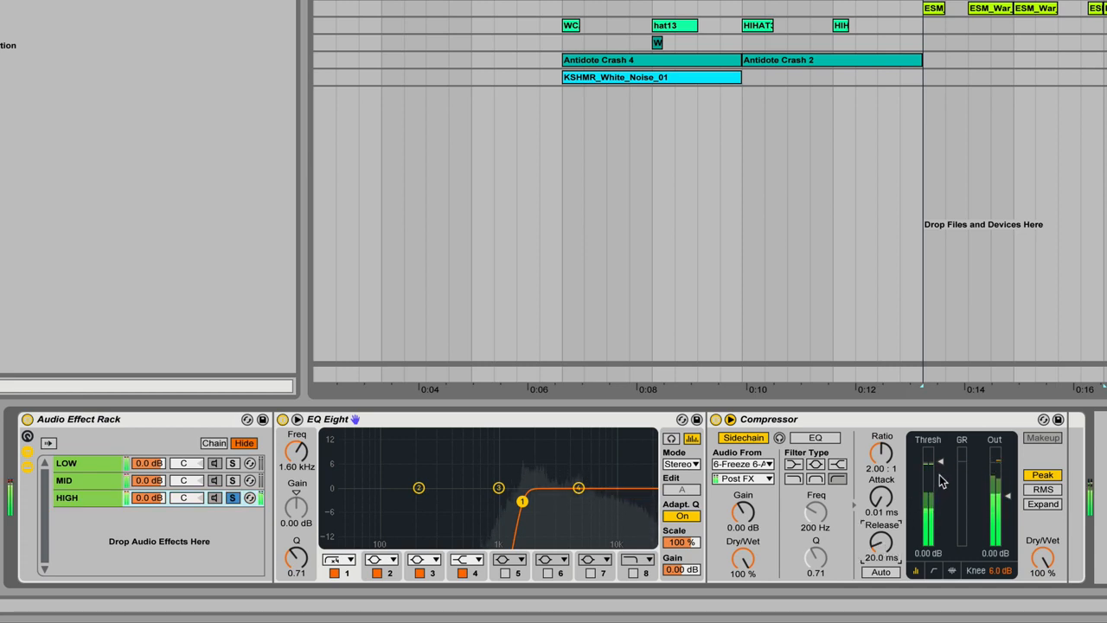
drag(883, 466, 886, 456)
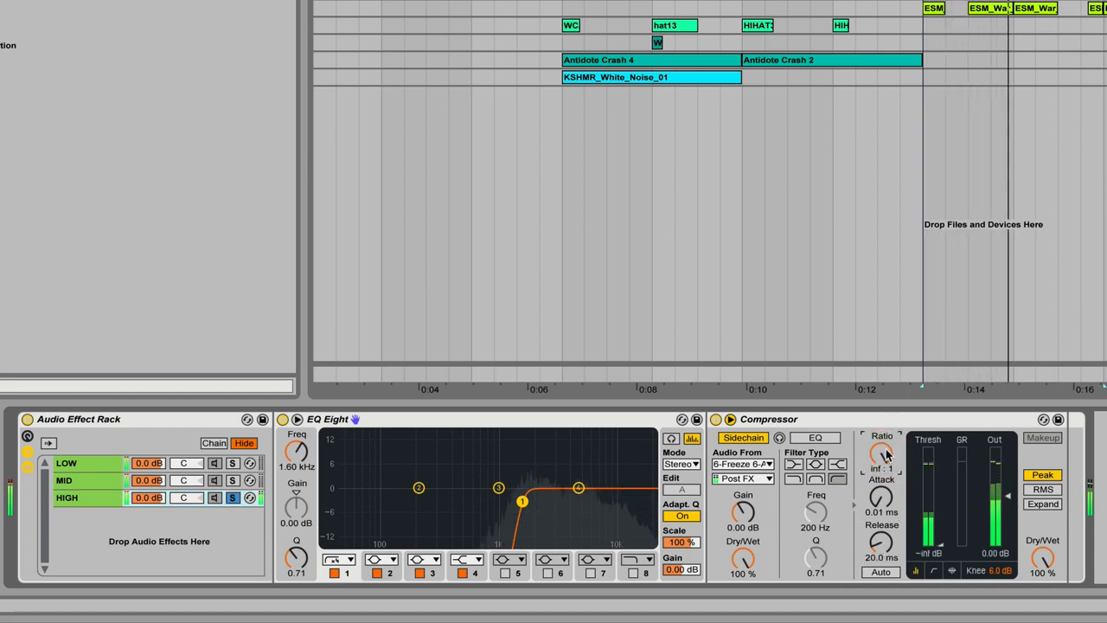
click(232, 498)
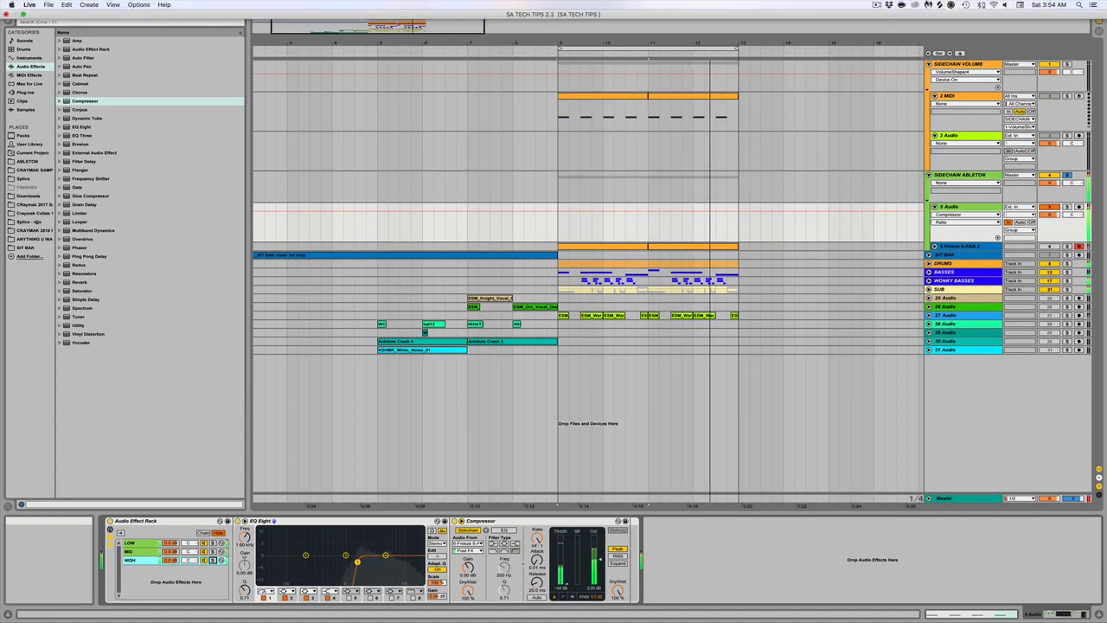
Unsolo the SIDECHAIN ABLETON group and route the DRUMS group's output back to Master.
click(1068, 174)
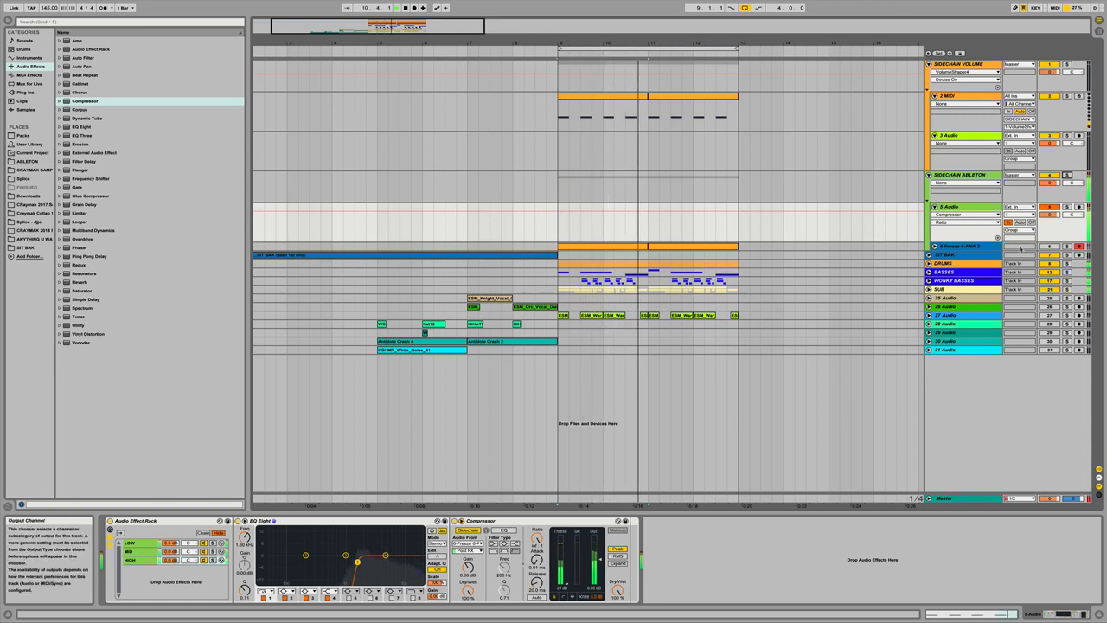
click(929, 263)
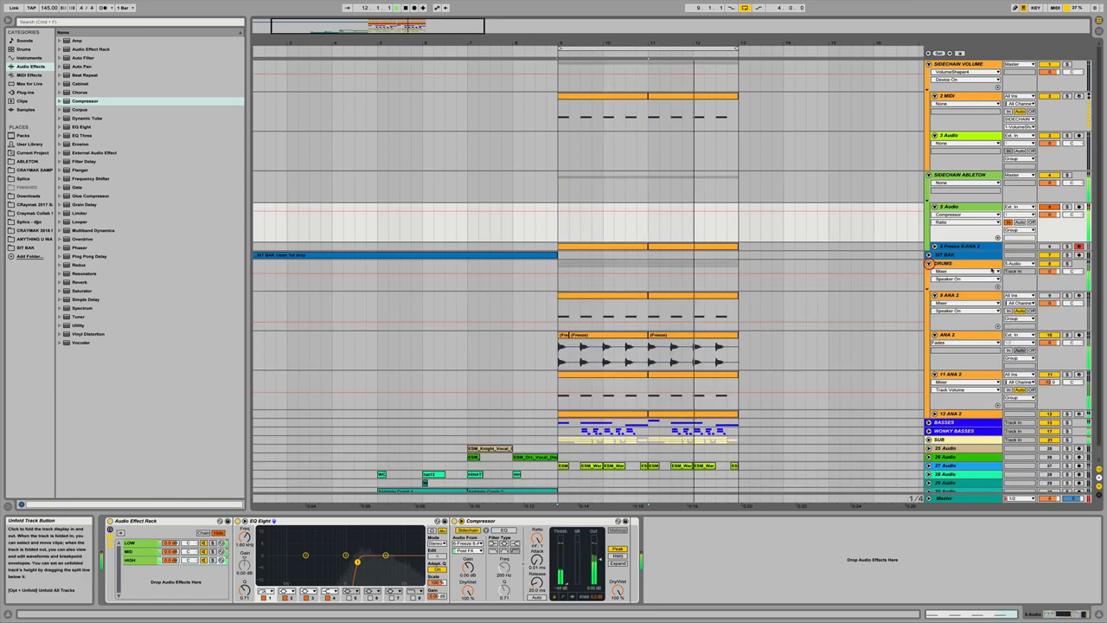
click(1019, 263)
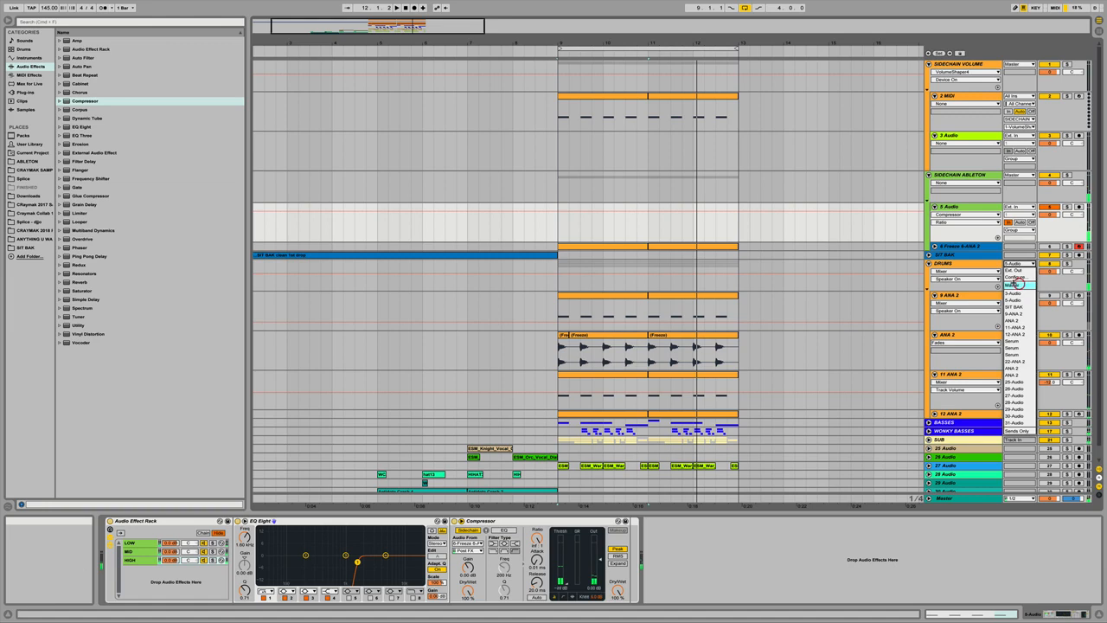
click(1018, 283)
click(929, 263)
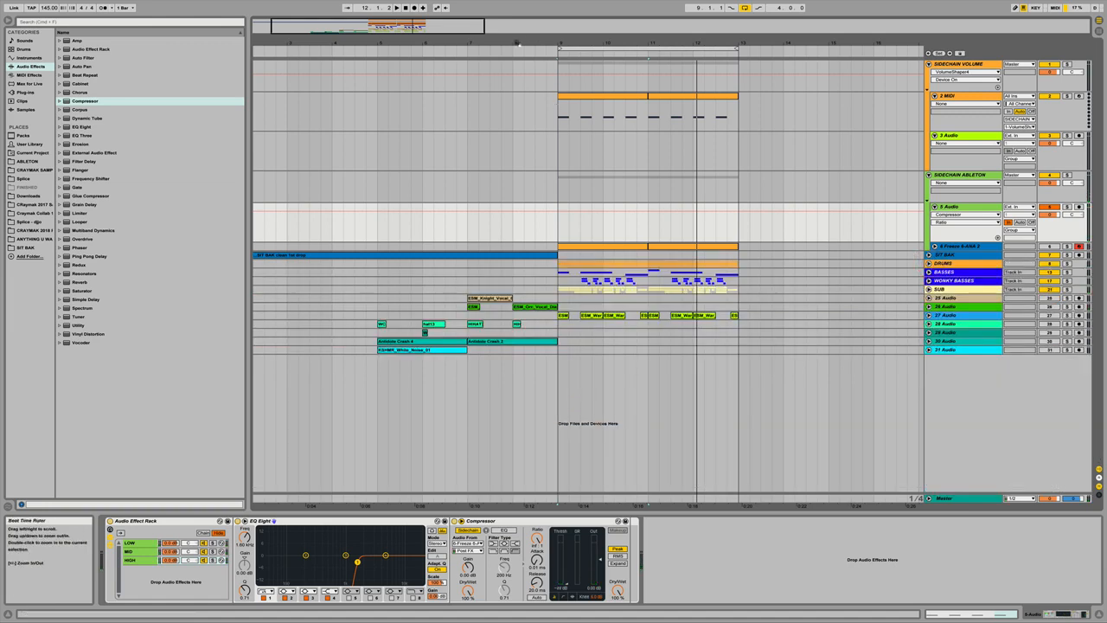
Play the loop from bar 9 to hear the basses through the three-band sidechain rack.
click(558, 88)
key(space)
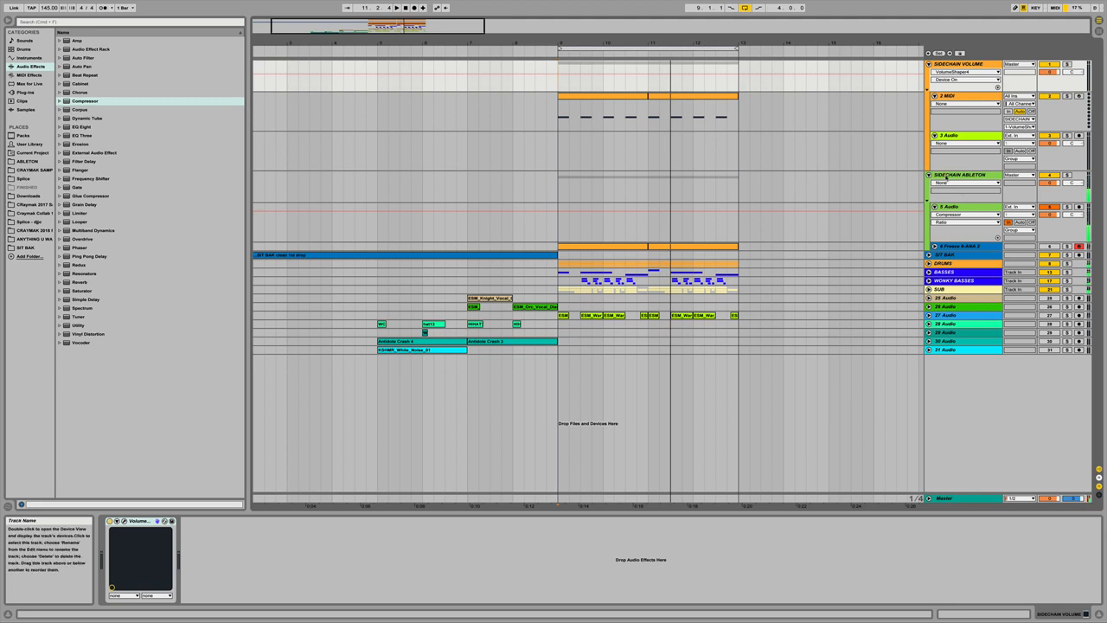
Show the macro controls of 5 Audio's Audio Effect Rack, then collapse the rack.
click(947, 176)
click(960, 222)
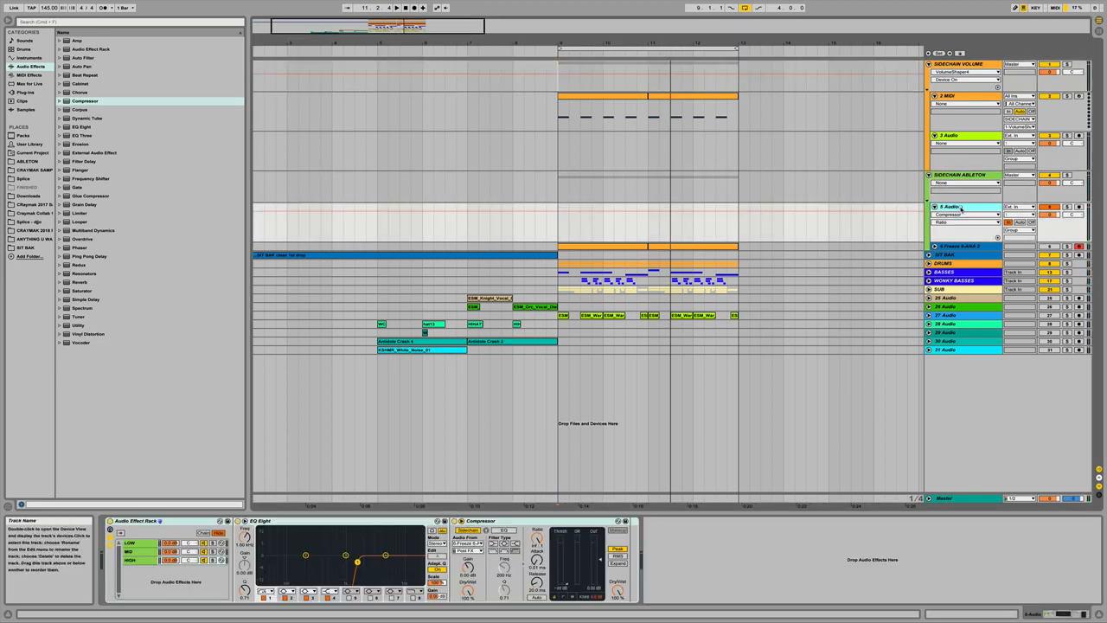
click(110, 531)
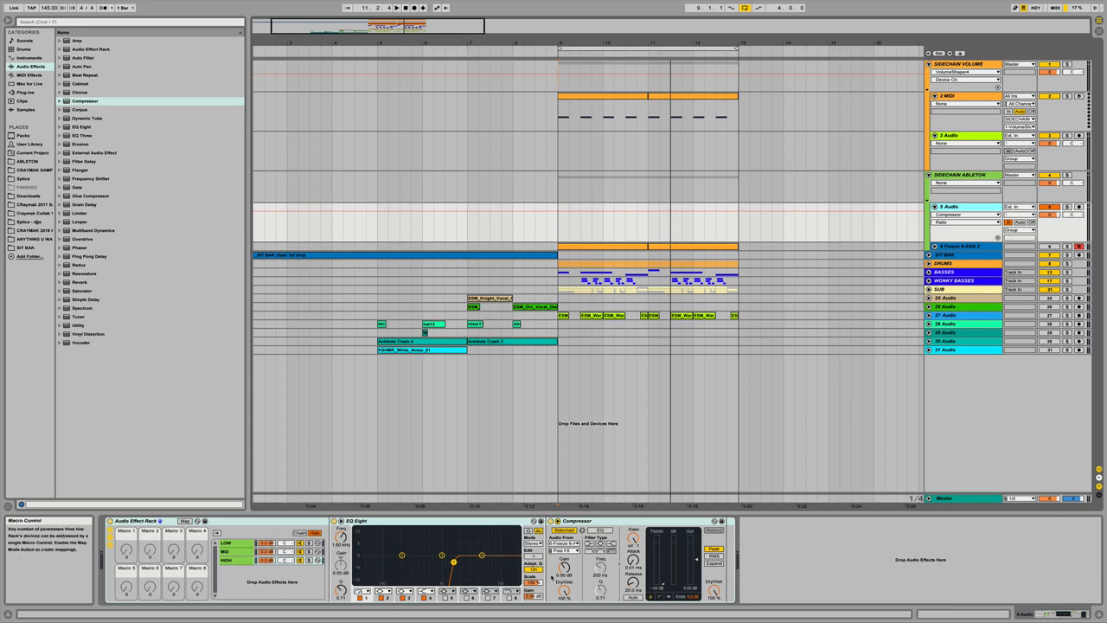
double_click(125, 522)
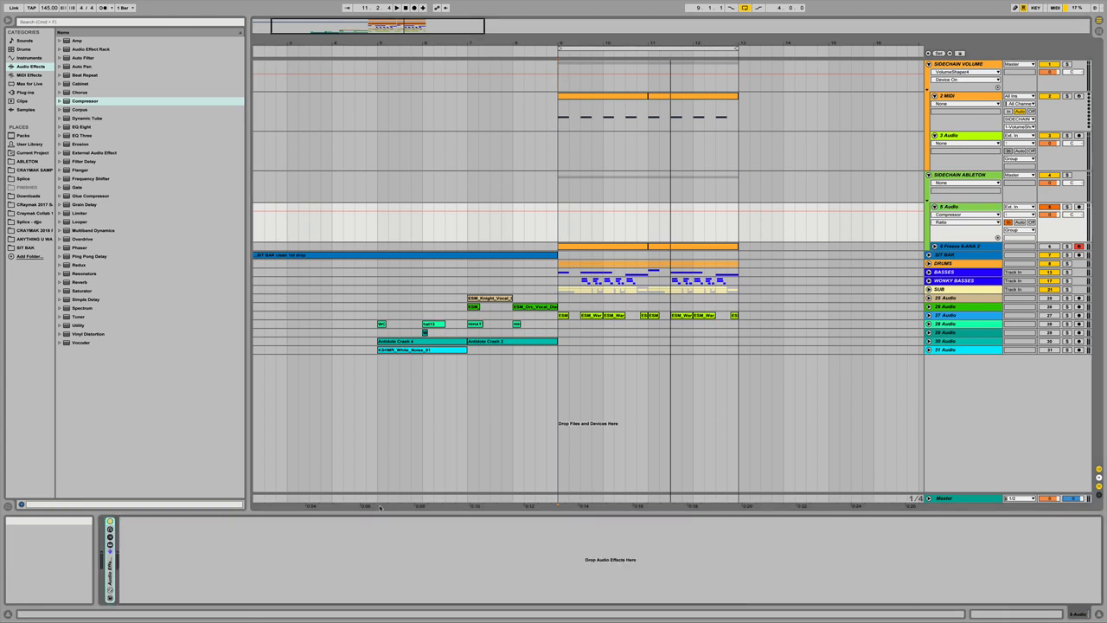